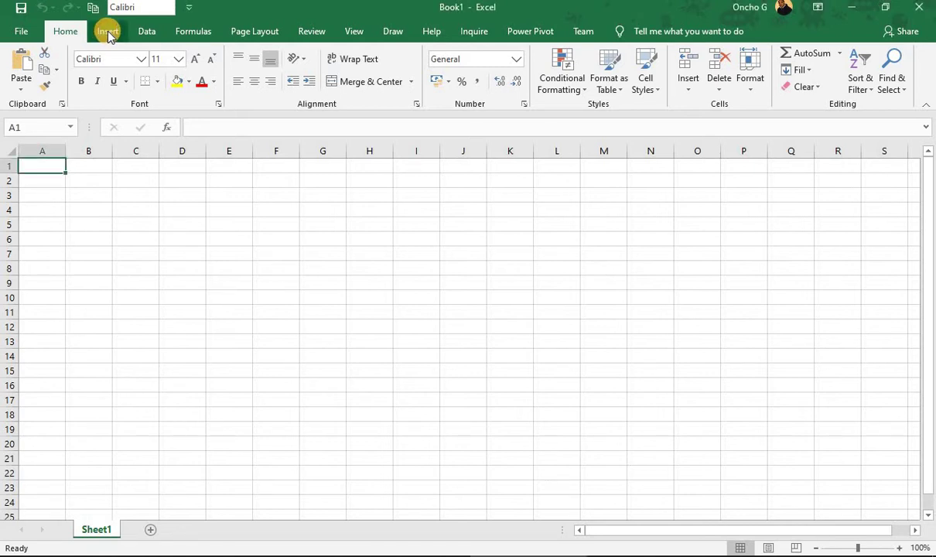
left_click(108, 32)
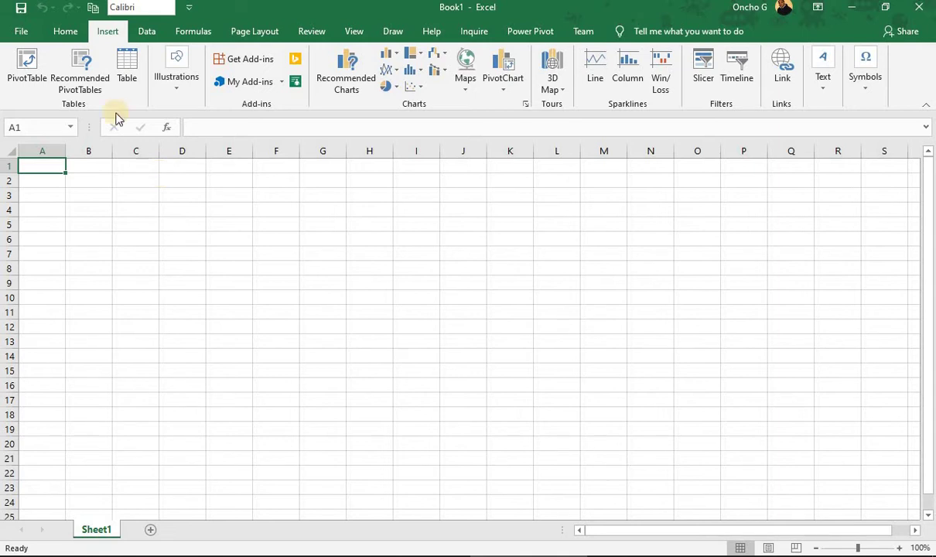
left_click(66, 33)
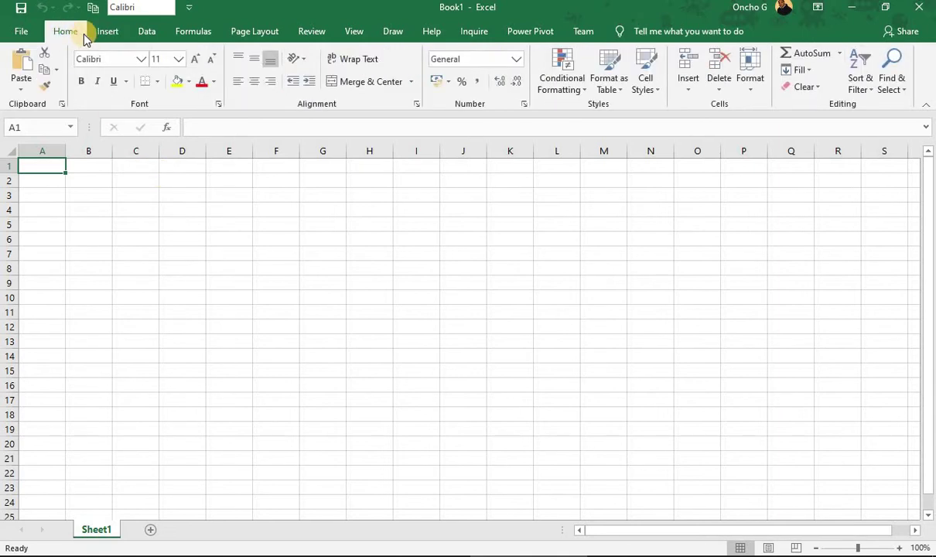
left_click(106, 31)
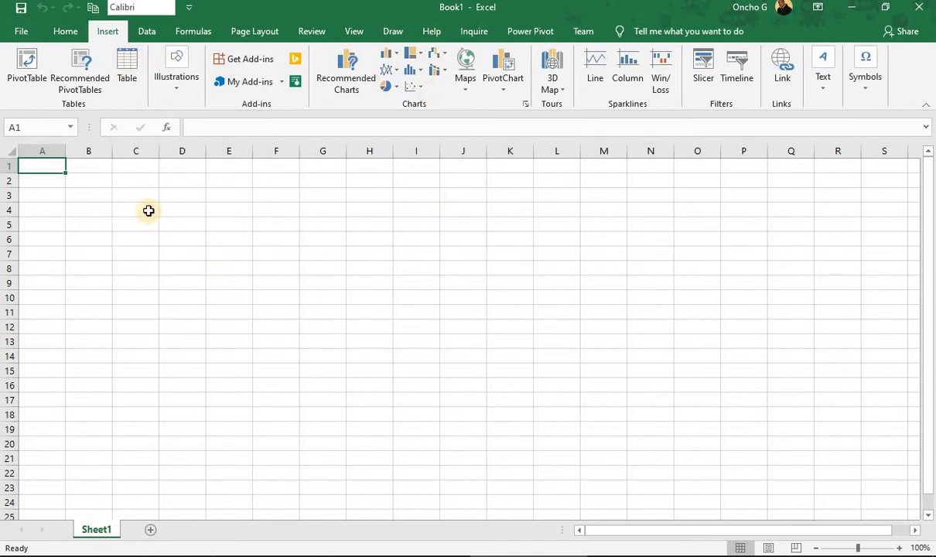
left_click(147, 210)
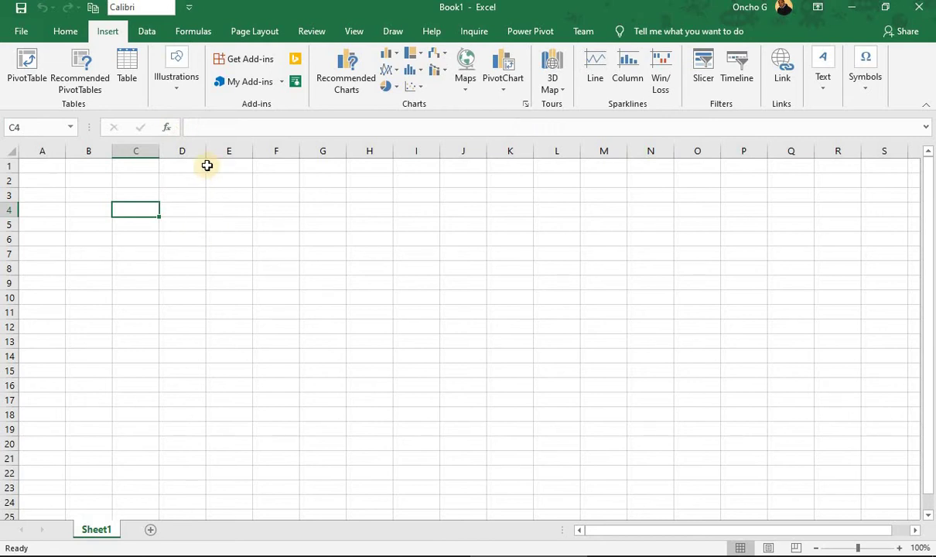
left_click(64, 31)
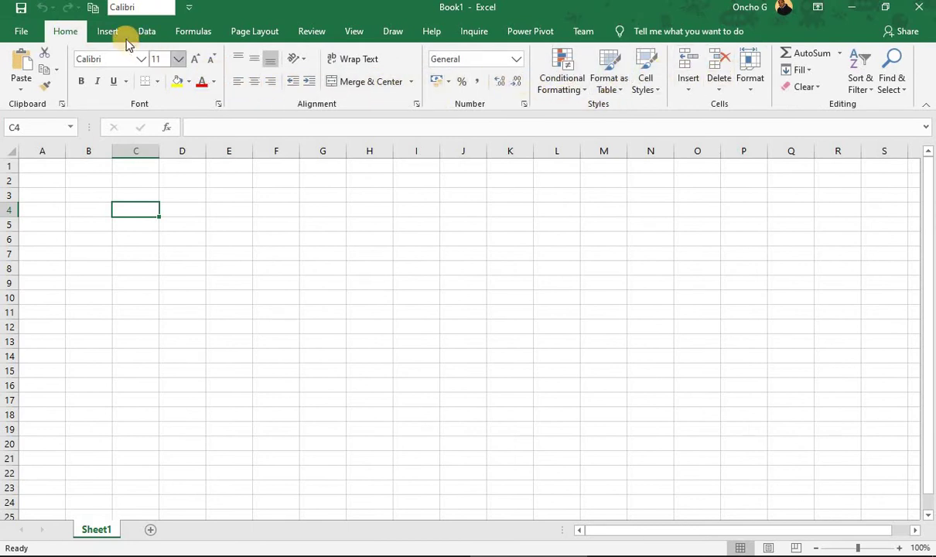
left_click(109, 31)
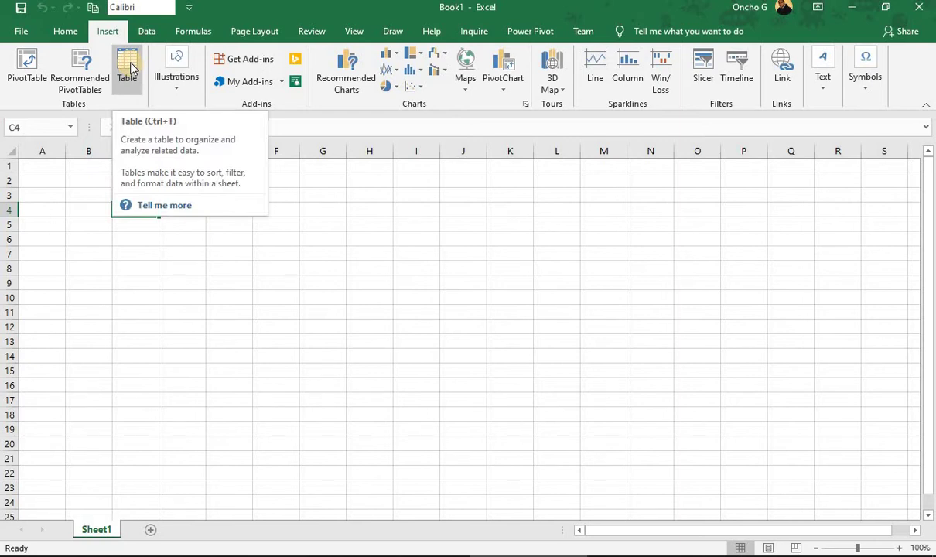
left_click(276, 312)
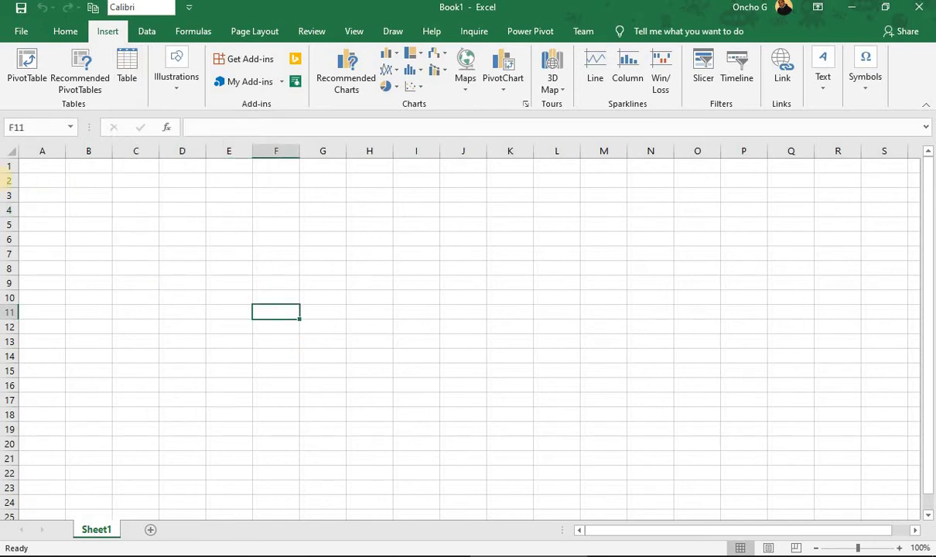
left_click(34, 169)
left_click(35, 184)
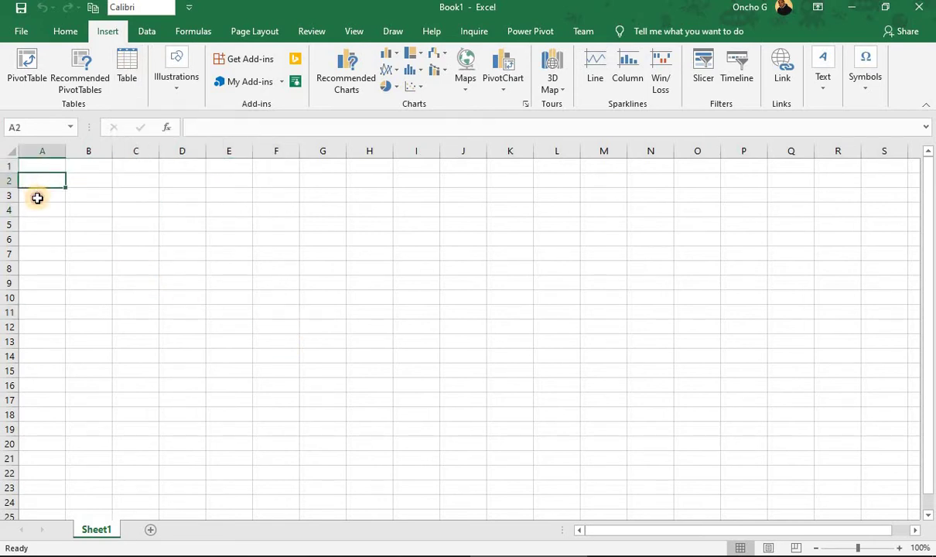
left_click(37, 198)
left_click(86, 168)
left_click(91, 183)
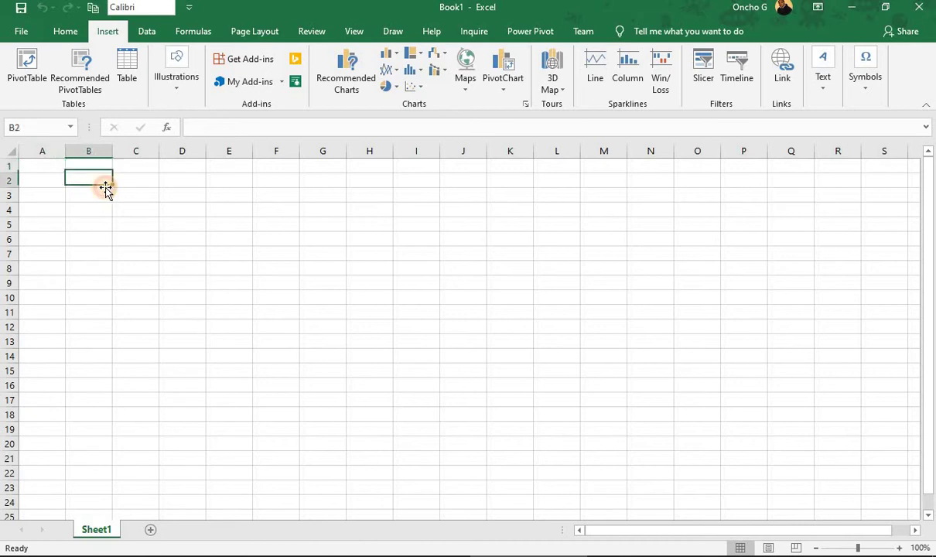
left_click(126, 183)
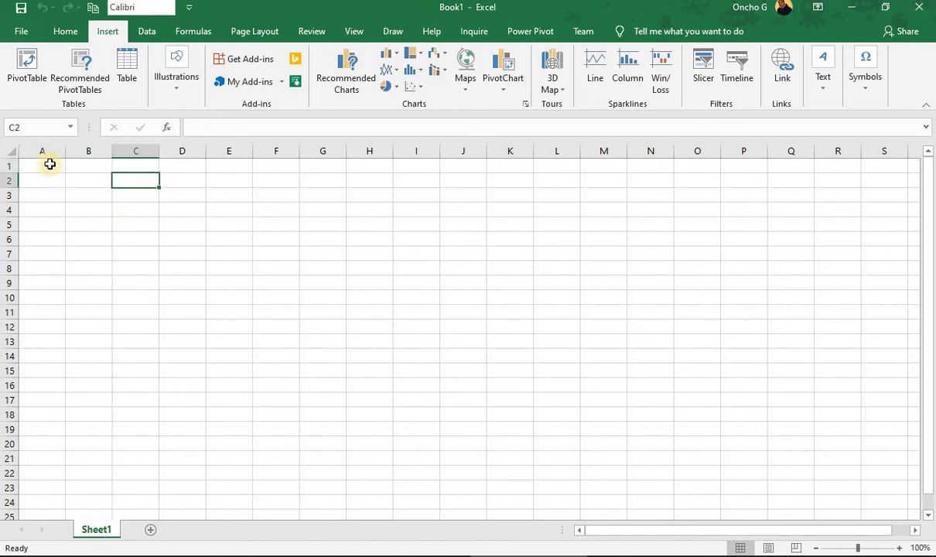
left_click(116, 209)
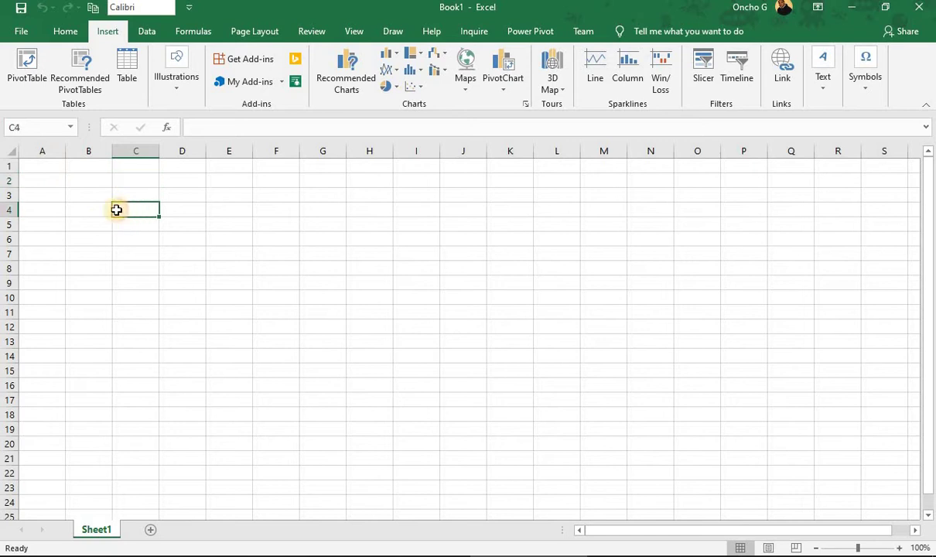
left_click(92, 209)
left_click(129, 211)
left_click(84, 193)
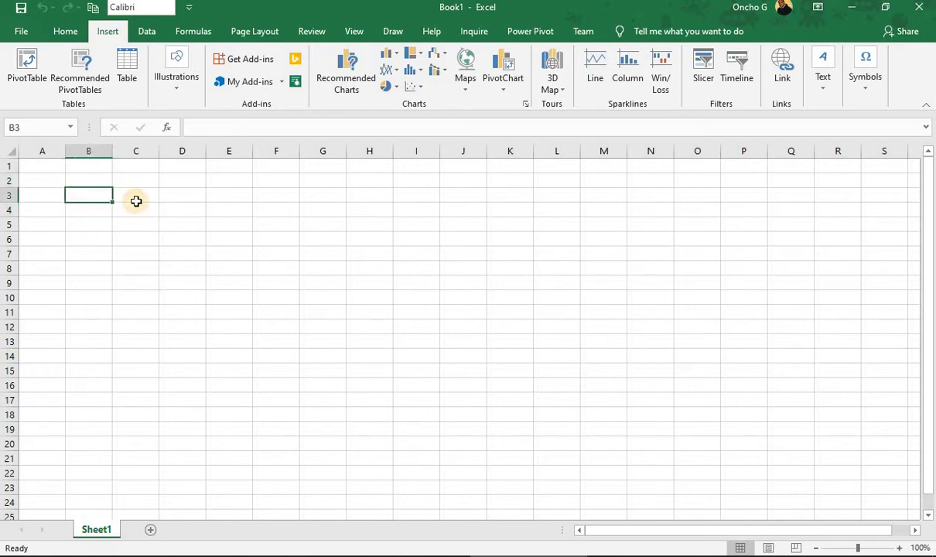
left_click(136, 201)
left_click(90, 182)
left_click(129, 182)
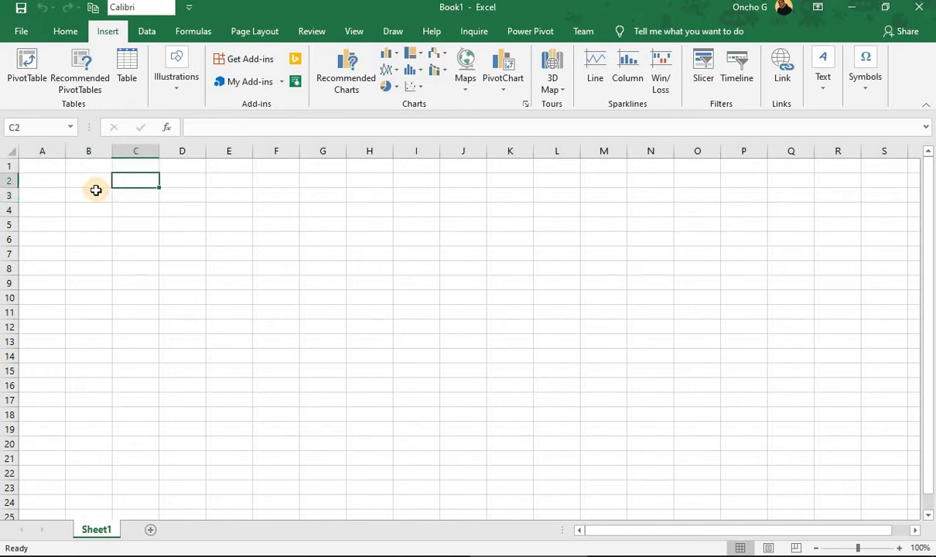
left_click(103, 198)
left_click(121, 198)
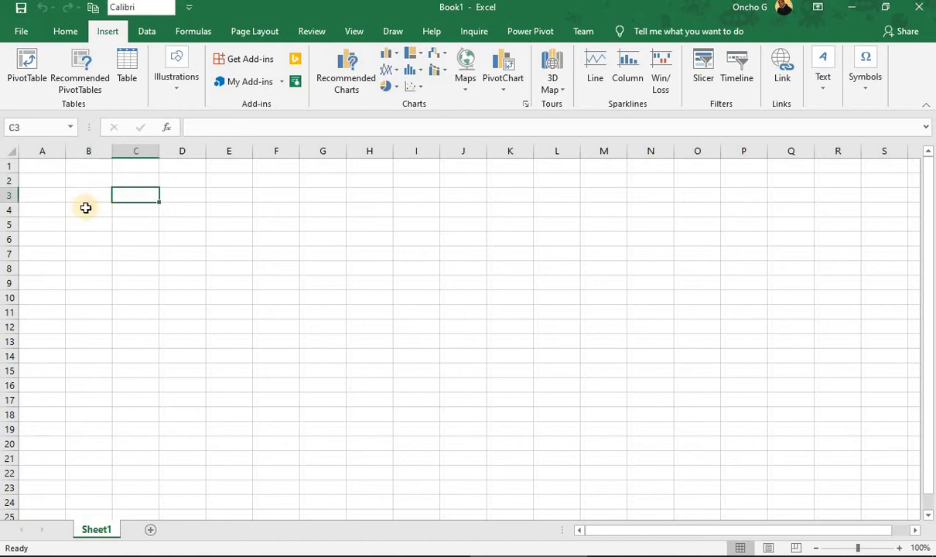
left_click(88, 208)
left_click(123, 209)
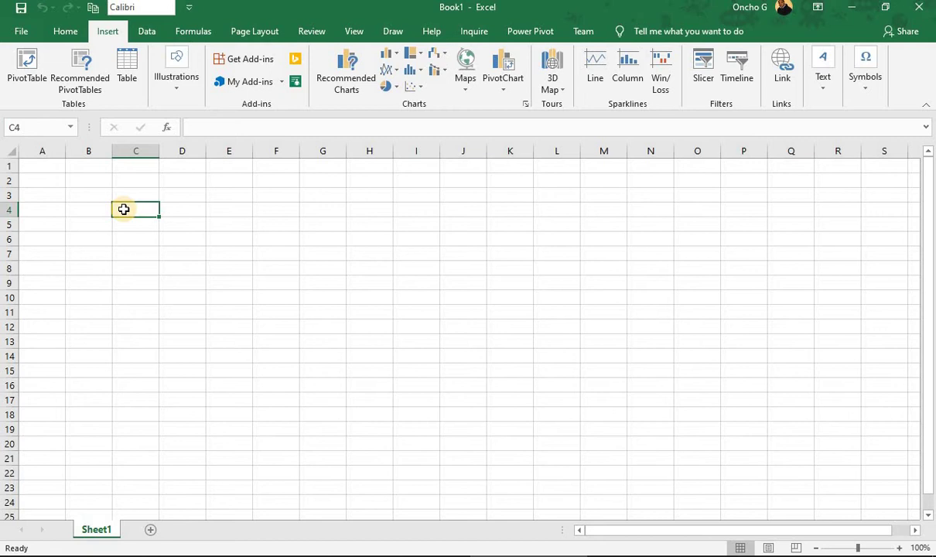
left_click(98, 208)
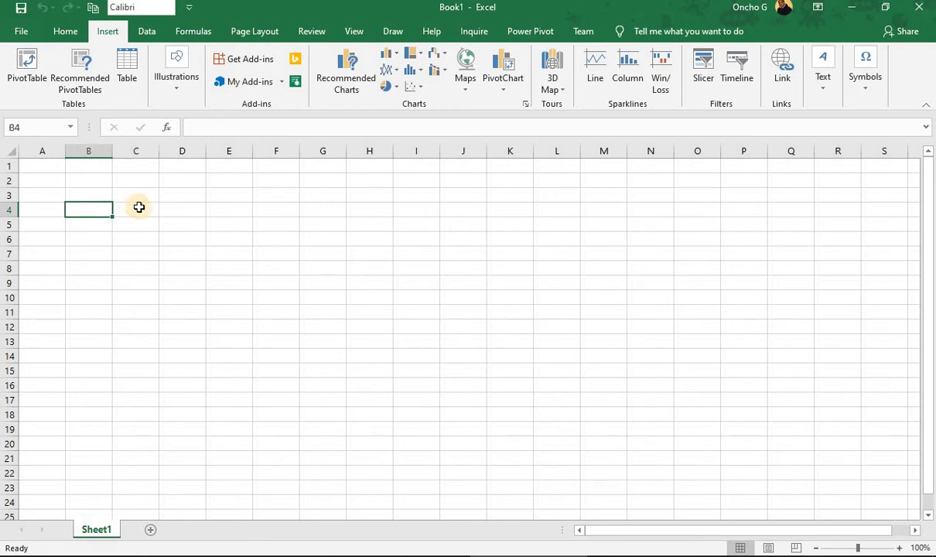
left_click(139, 206)
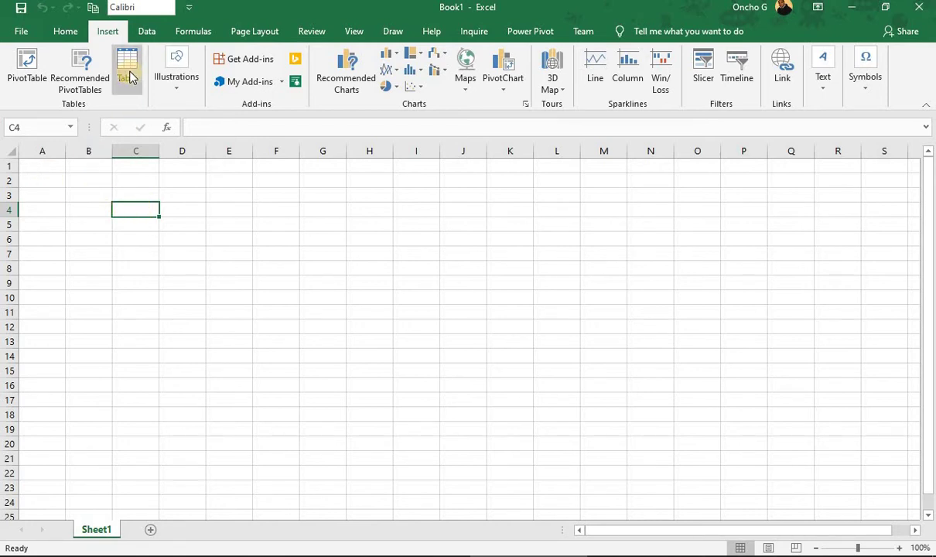
left_click(65, 33)
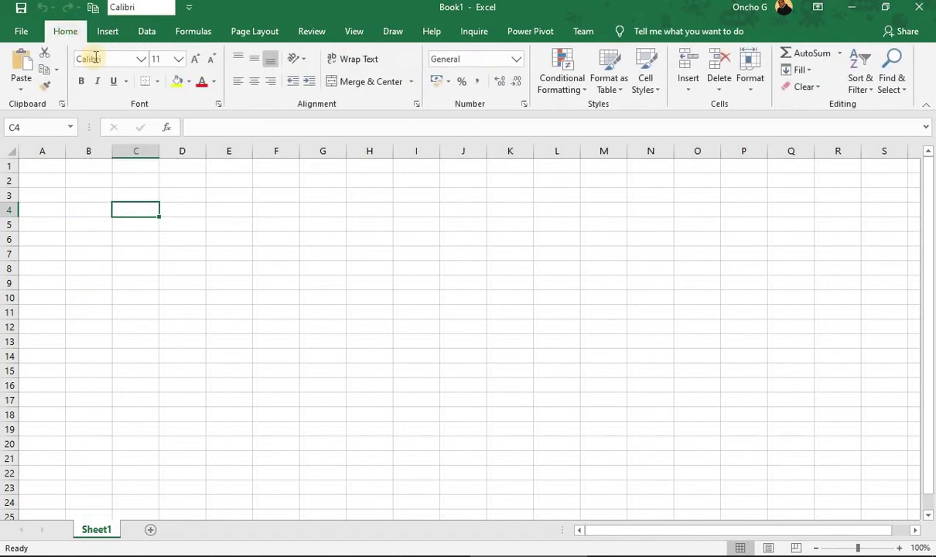
left_click(158, 83)
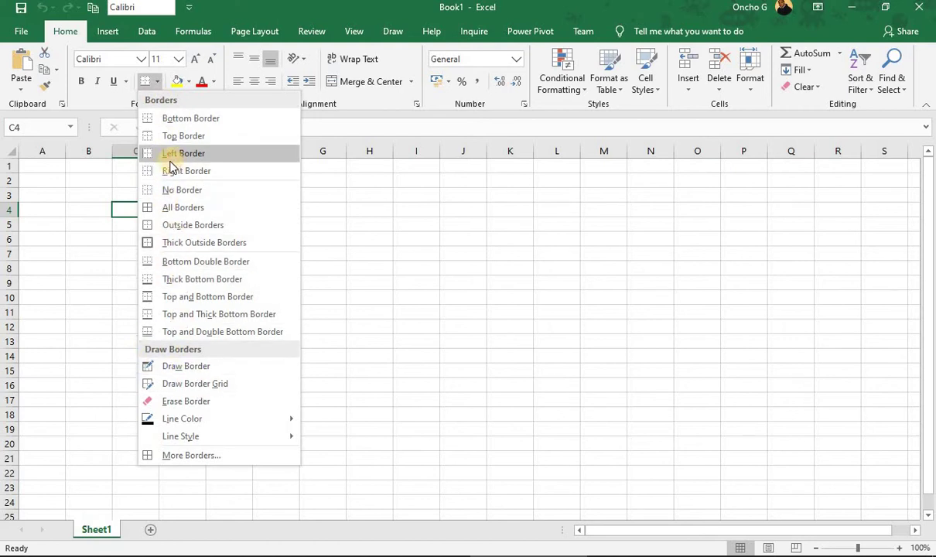
left_click(85, 205)
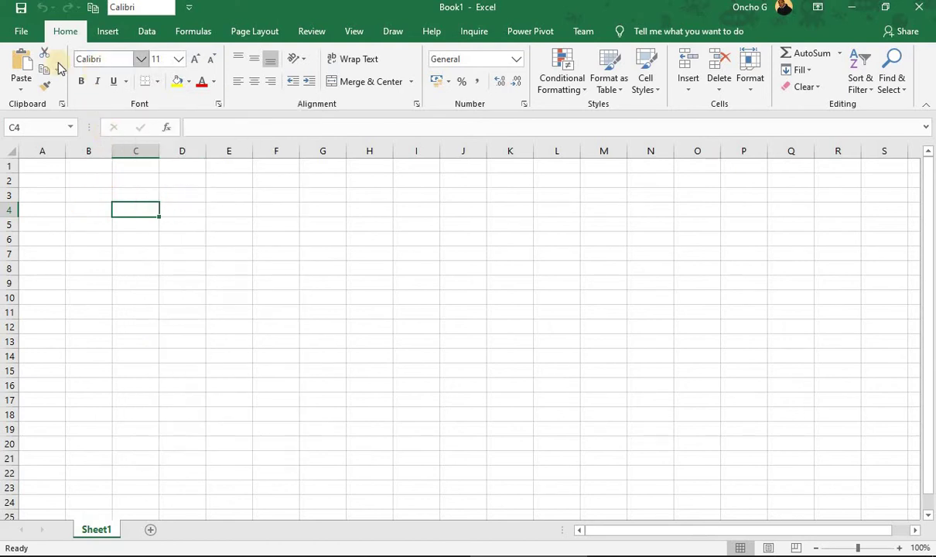
Step: Select the range A1:E11 and start creating a table from it, keeping the table settings clear of the selected cells
left_click(108, 31)
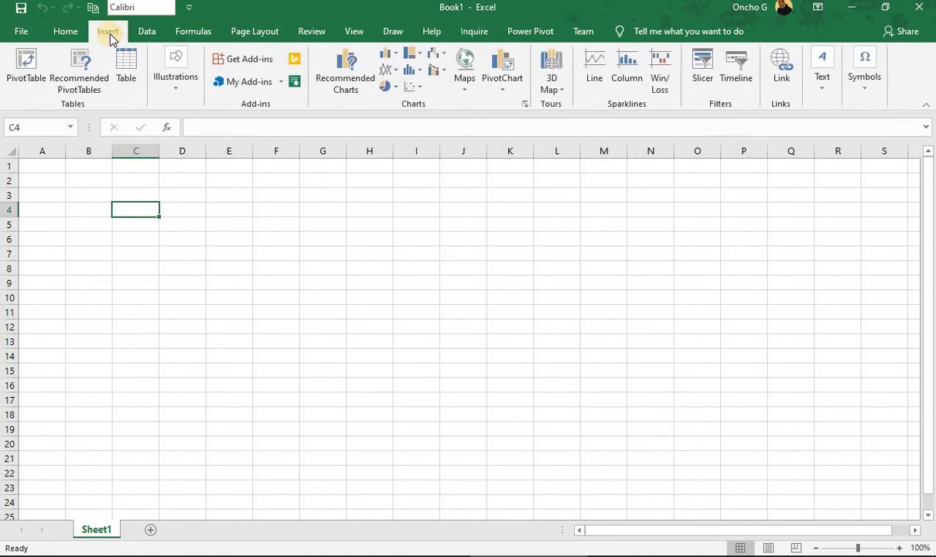
left_click(78, 298)
left_click_drag(40, 161, 227, 315)
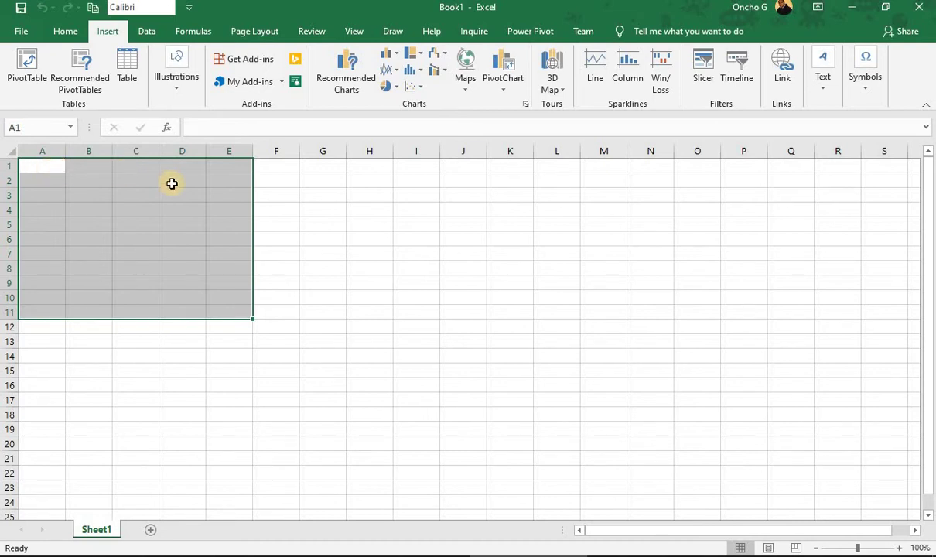
left_click(128, 75)
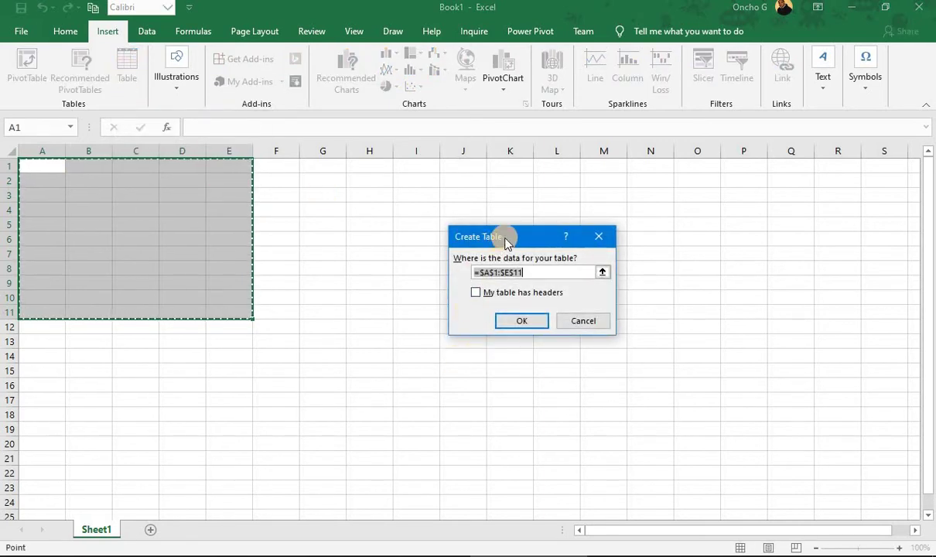
left_click_drag(500, 235, 390, 194)
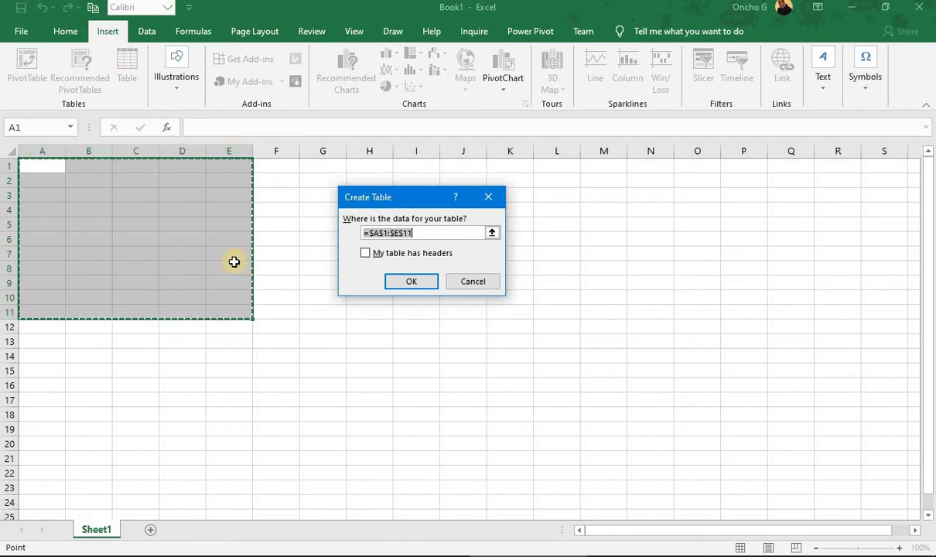
Step: Change the new table's data range to =$B$1:$E$12
left_click(399, 234)
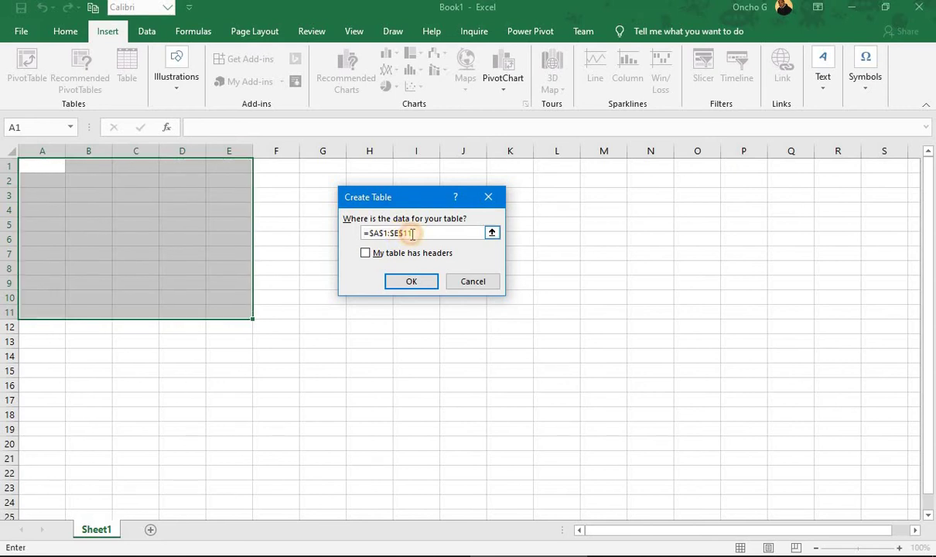
key("BackSpace")
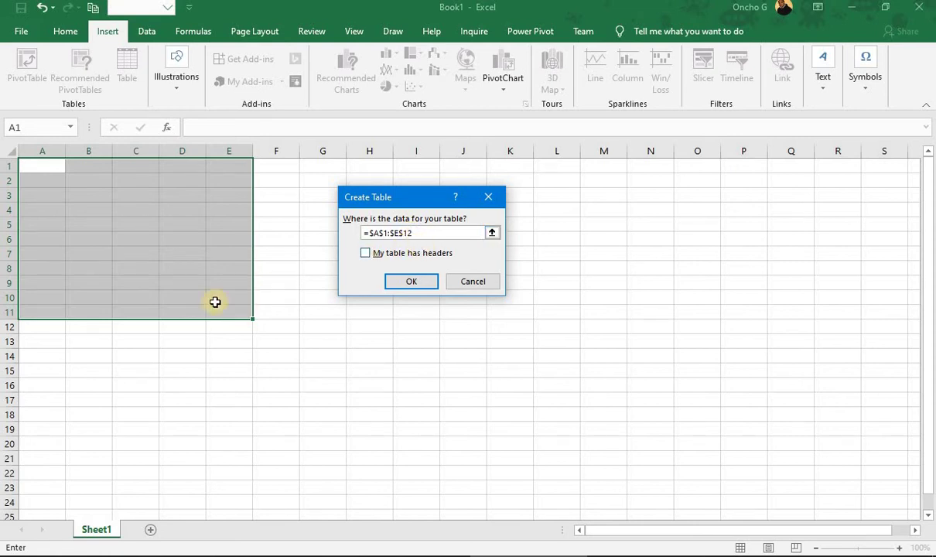
left_click(378, 233)
key("BackSpace")
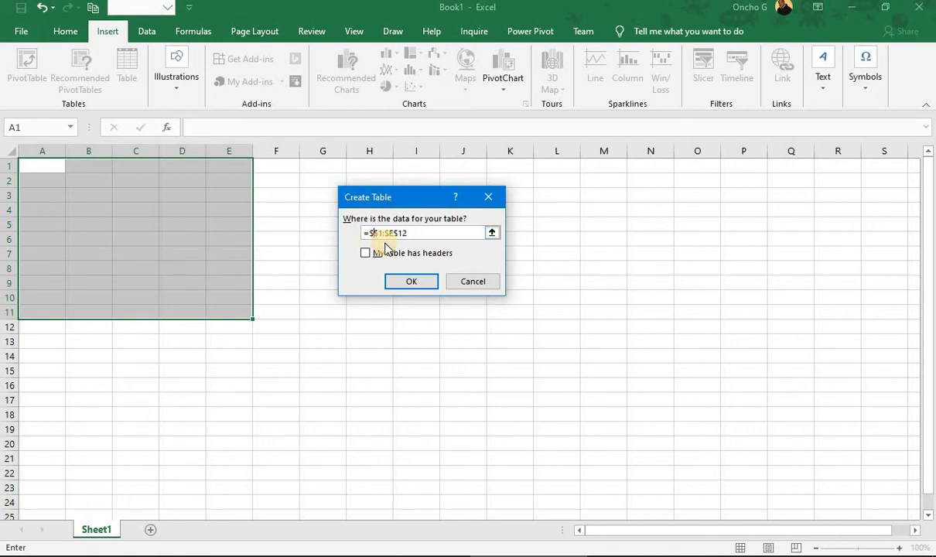
type("B")
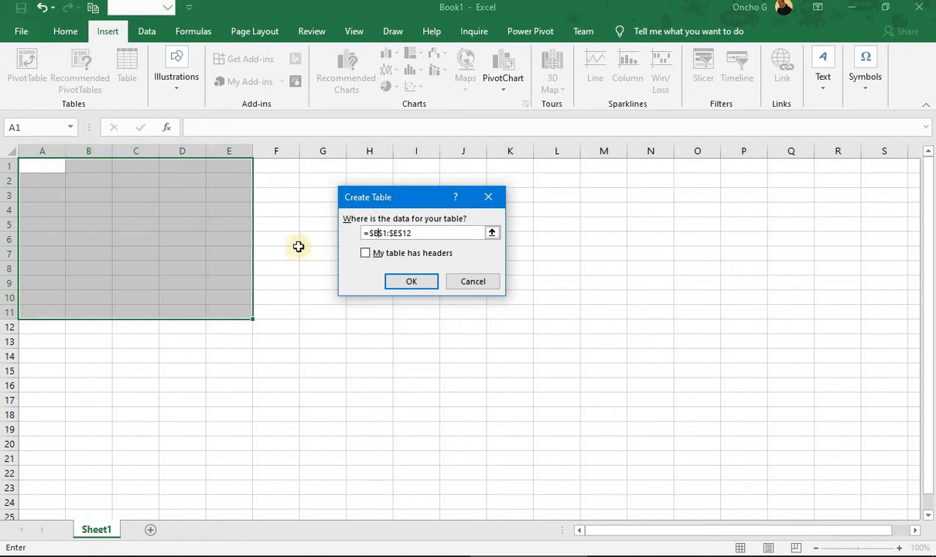
Step: Specify that the table has headers and create it
left_click(413, 280)
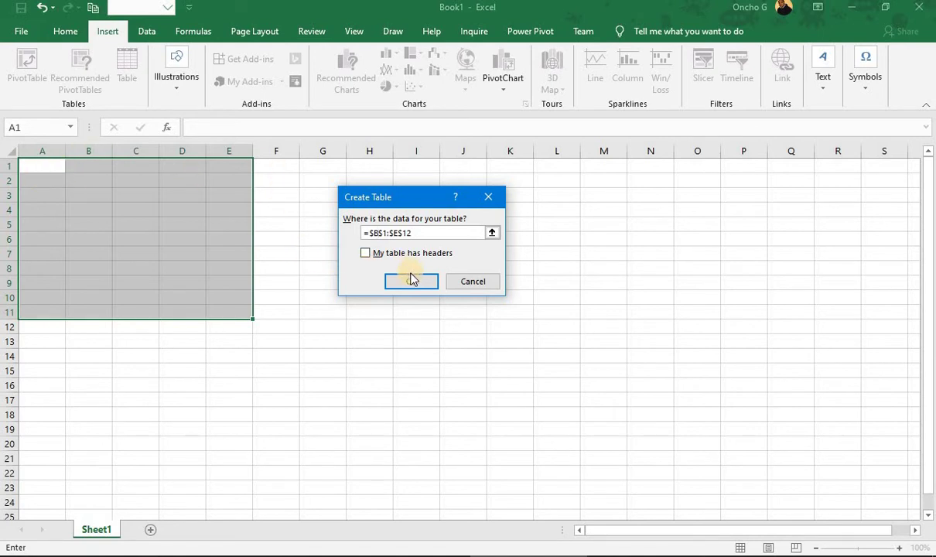
left_click(365, 254)
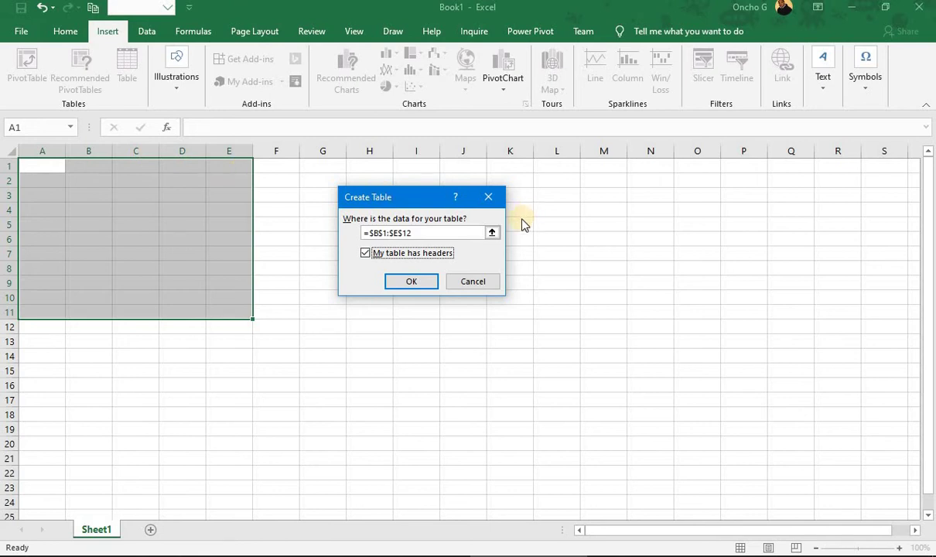
left_click(407, 282)
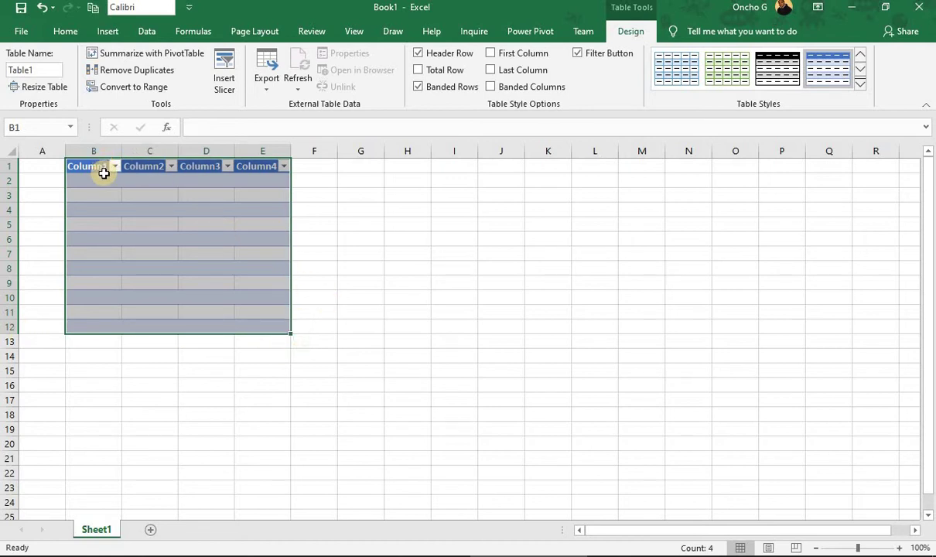
Step: Look at the sort and filter options of the table's first column, and close them without applying any
left_click(188, 224)
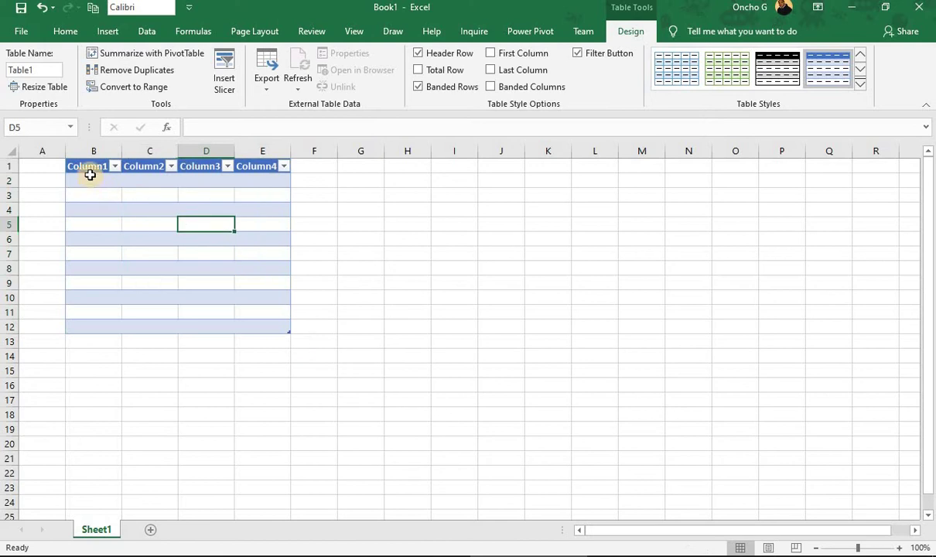
left_click(117, 168)
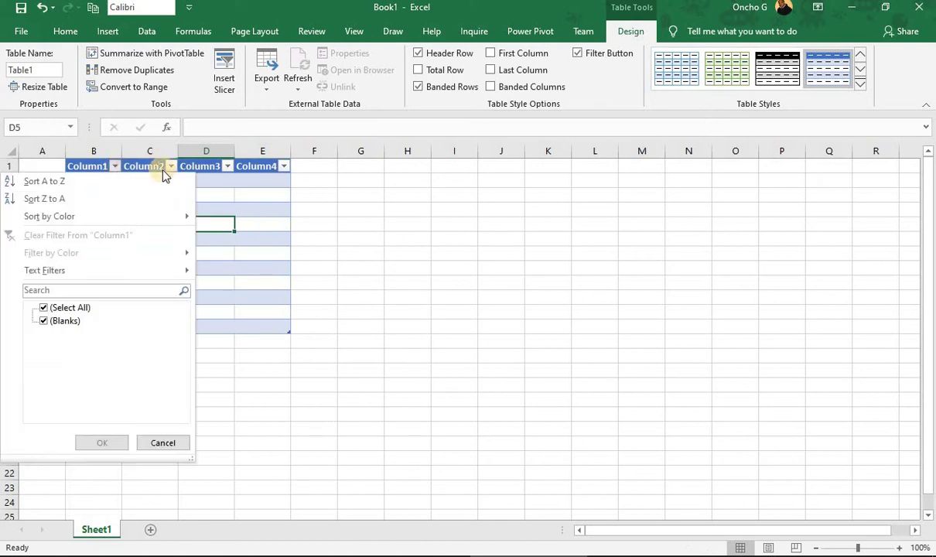
left_click(235, 191)
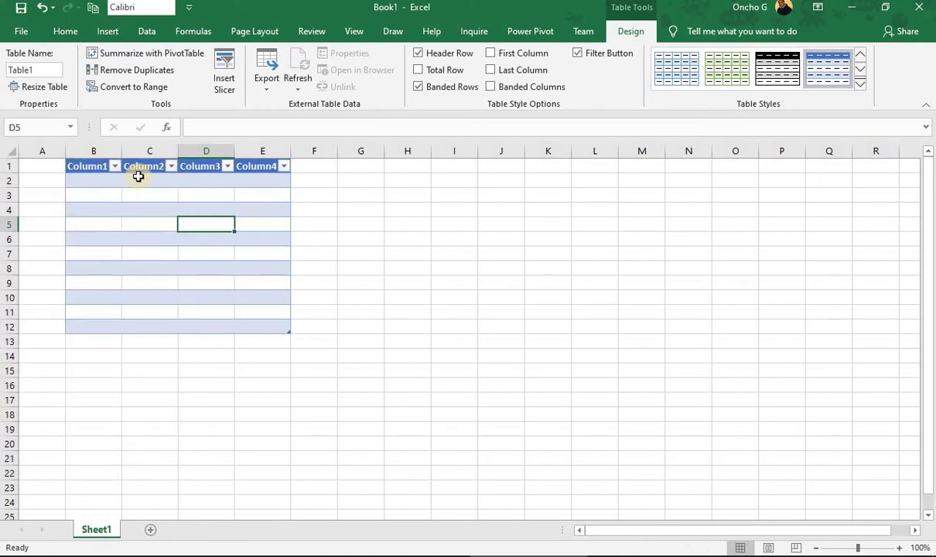
Step: Rename the table's first column header, in cell B1, to Lakk
left_click(84, 166)
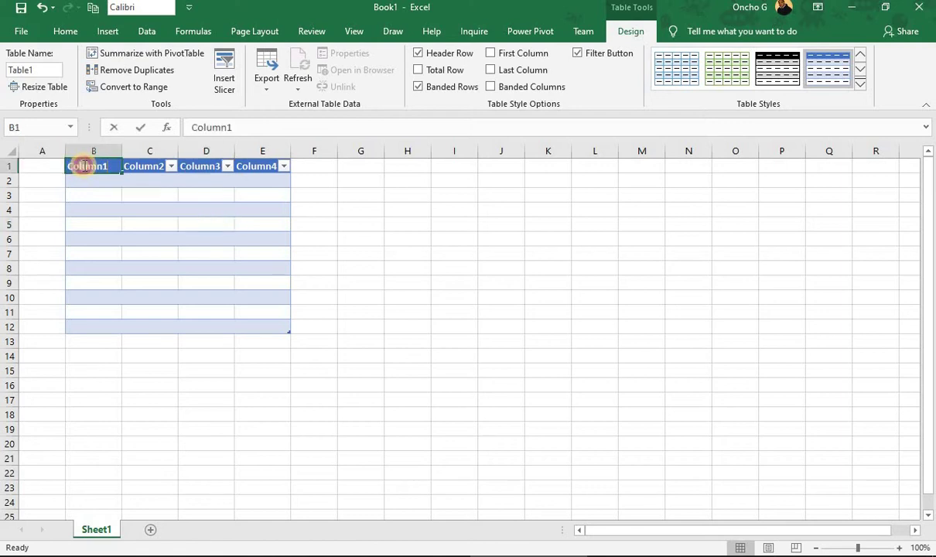
left_click_drag(253, 127, 133, 126)
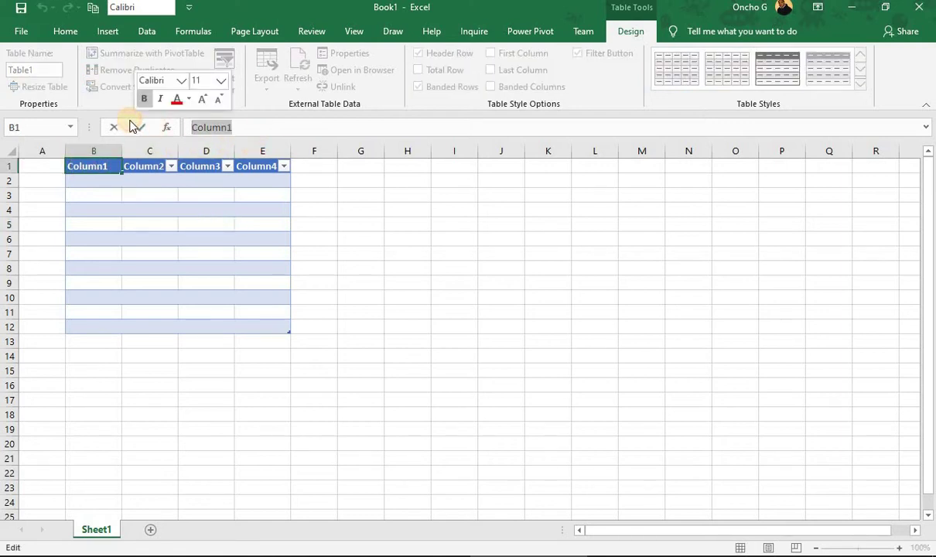
type("L")
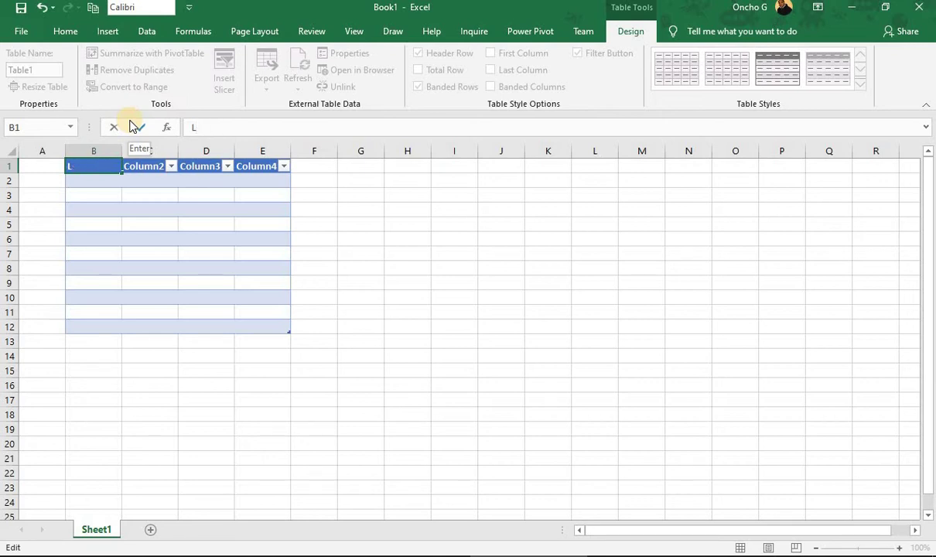
type("sakk")
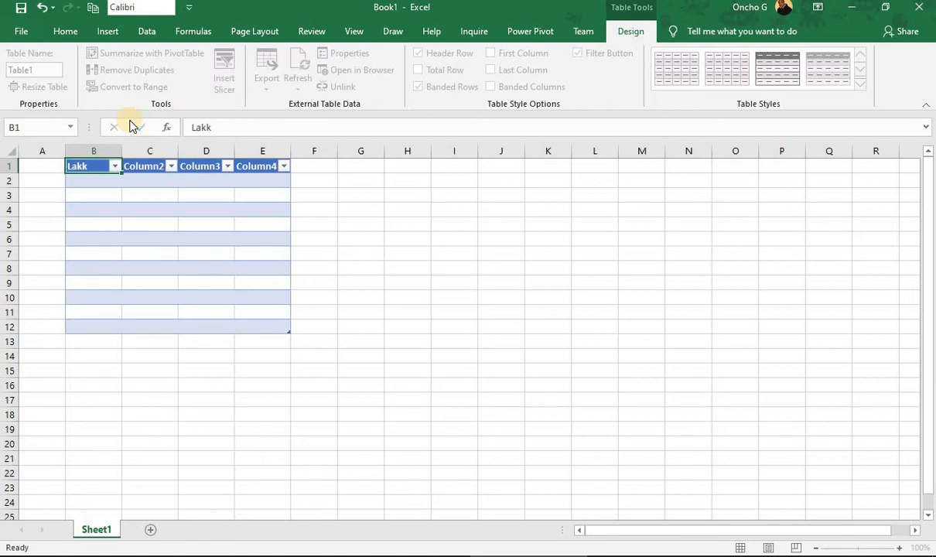
key("Return")
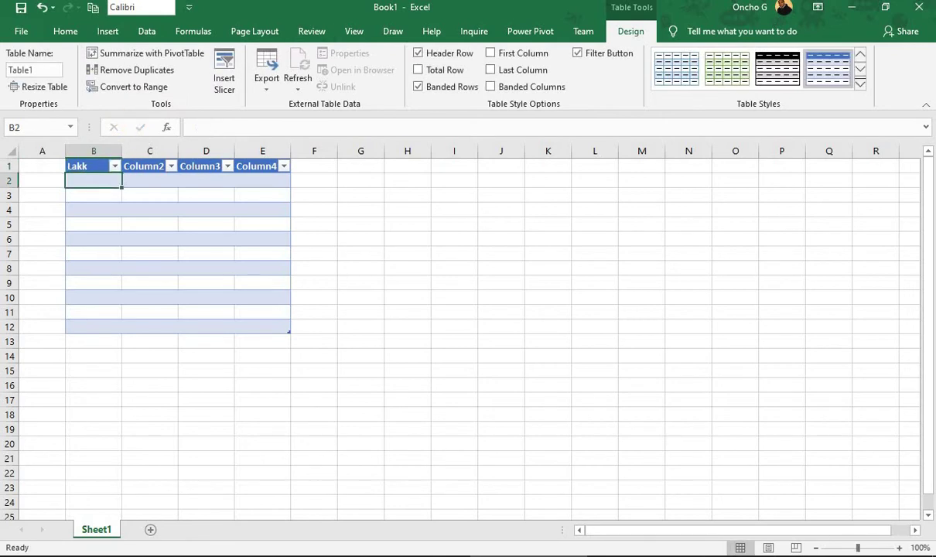
Step: Rename the table's second column header, in cell C1, to Maqaa
left_click(158, 169)
left_click_drag(301, 124, 121, 128)
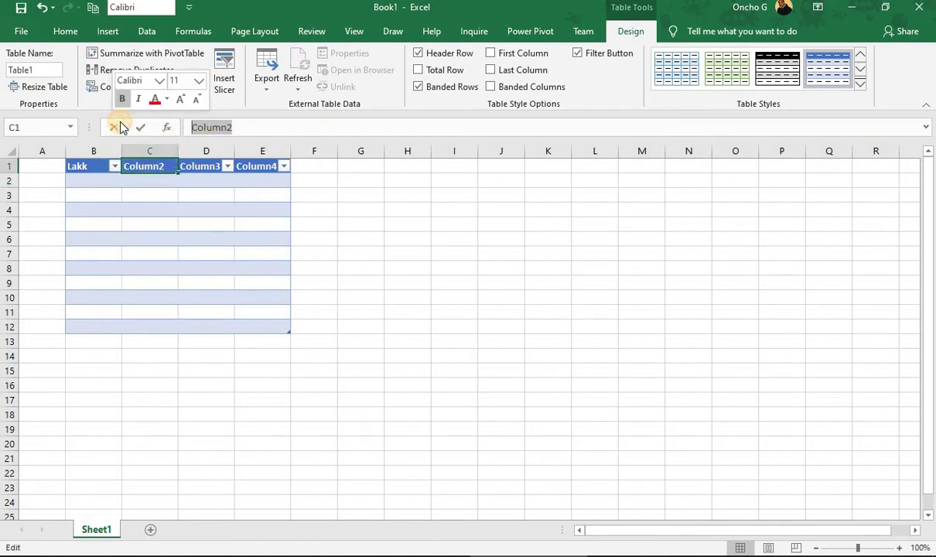
type("Maqa")
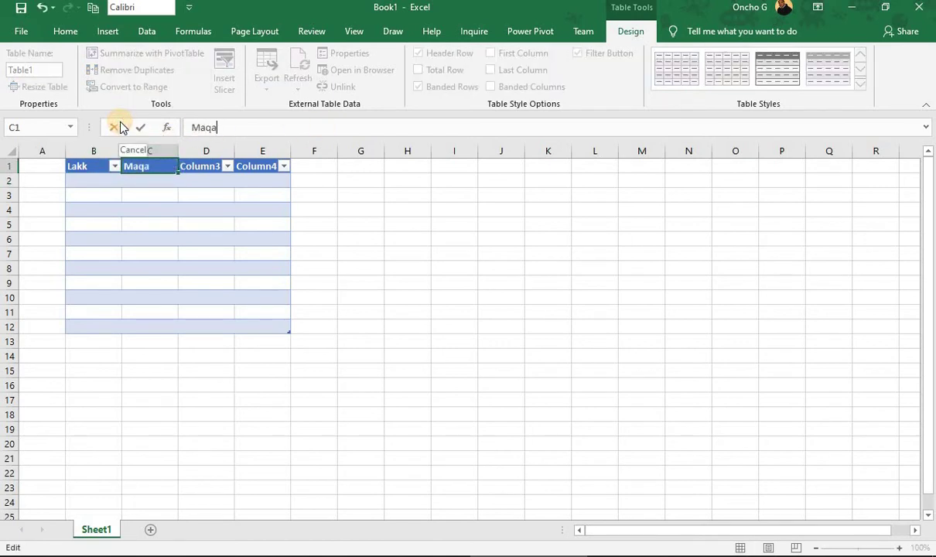
type("a")
key("Return")
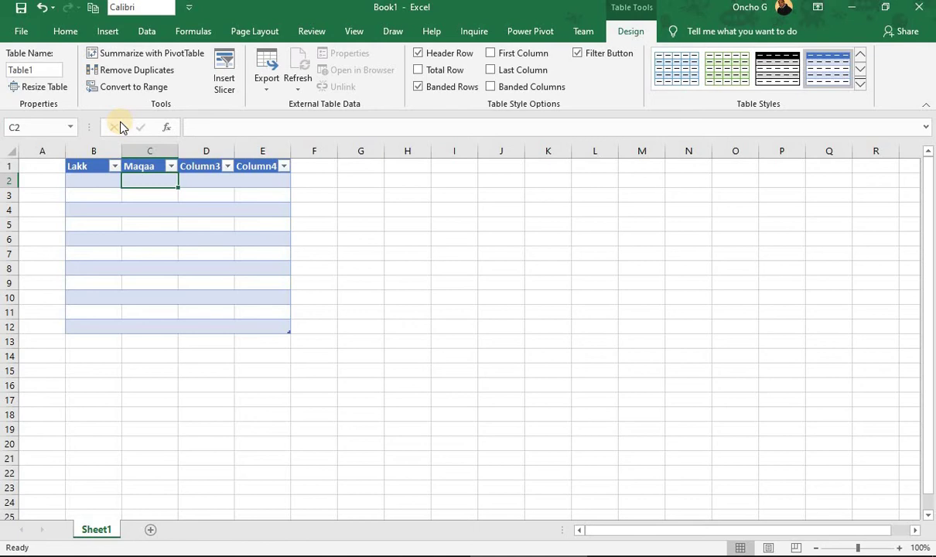
Step: Rename the table's third column header, in cell D1, to Saala
left_click(209, 172)
left_click_drag(244, 127, 143, 129)
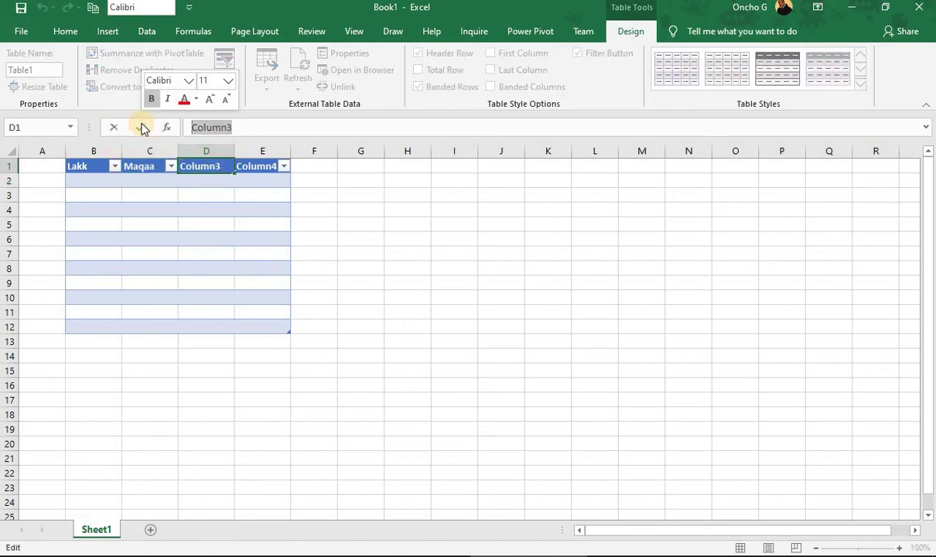
type("Saala")
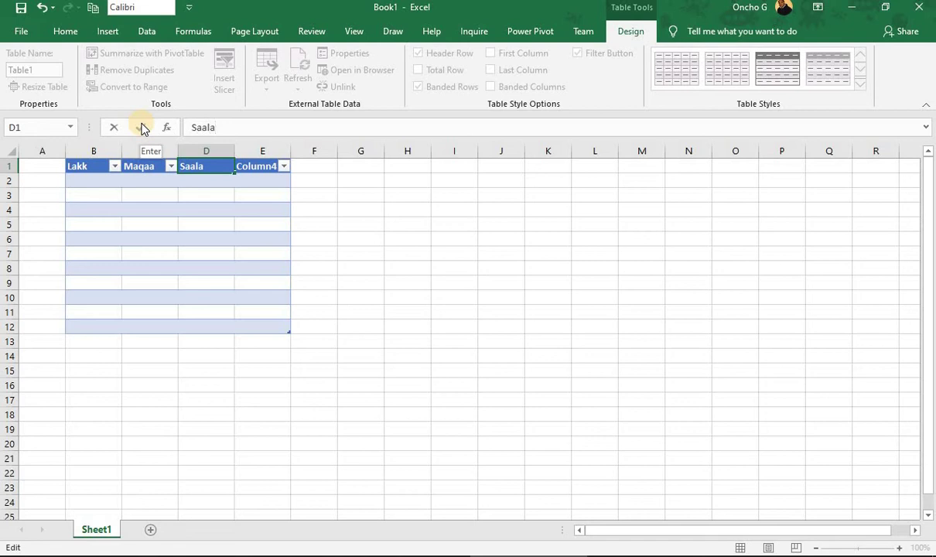
key("Return")
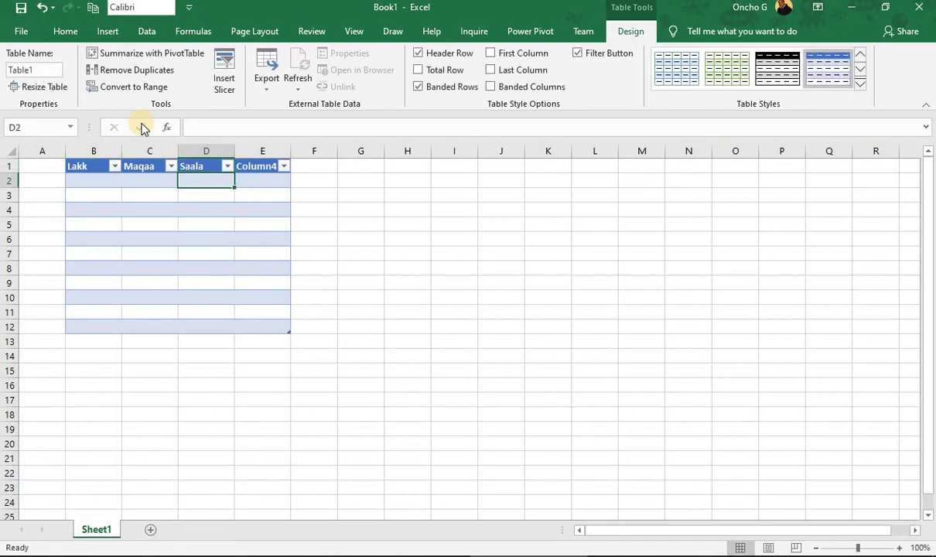
Step: Rename the table's fourth column header, in cell E1, to Umurii
left_click(262, 167)
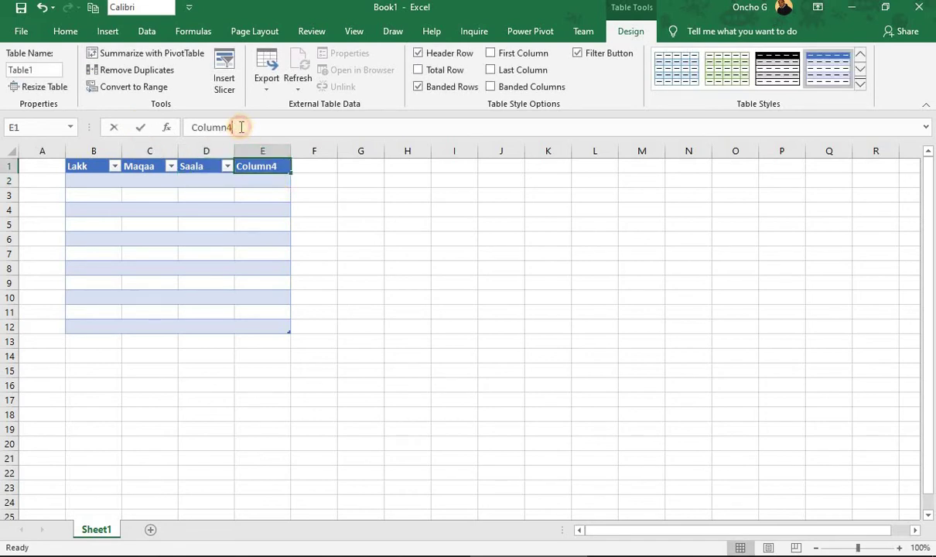
left_click(241, 127)
key("BackSpace")
key("BackSpace")
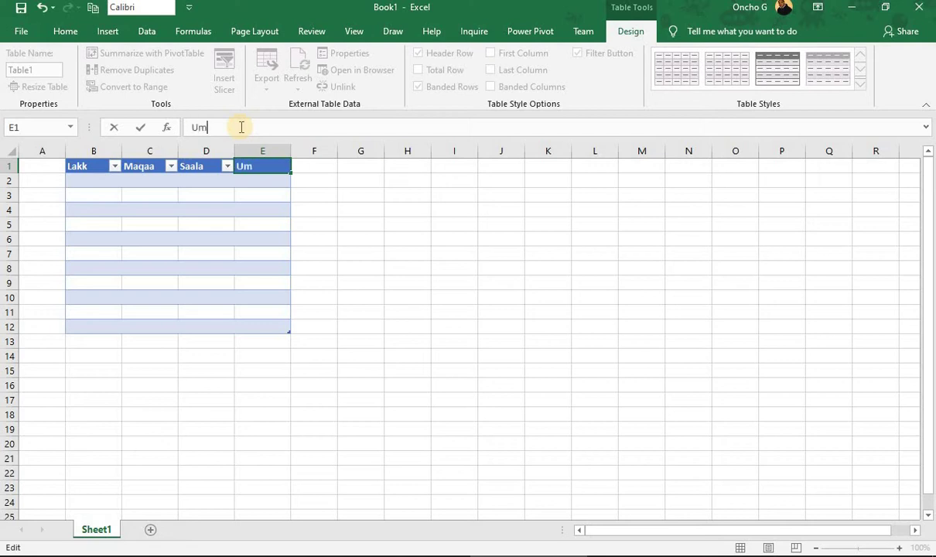
key("Return")
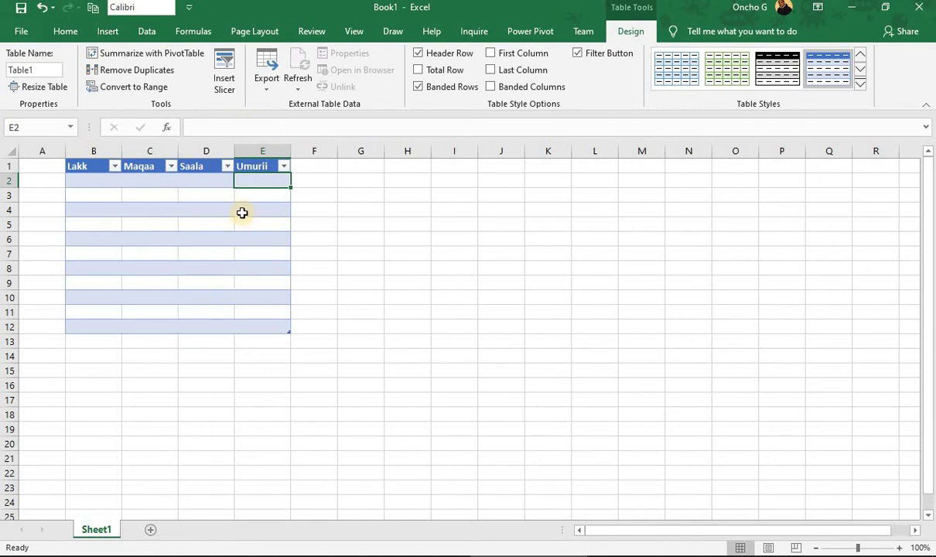
Step: Fill cells E2 to E7 of the Umurii column with 12, 12, 12, 14, 15 and 16
left_click(253, 181)
type("1")
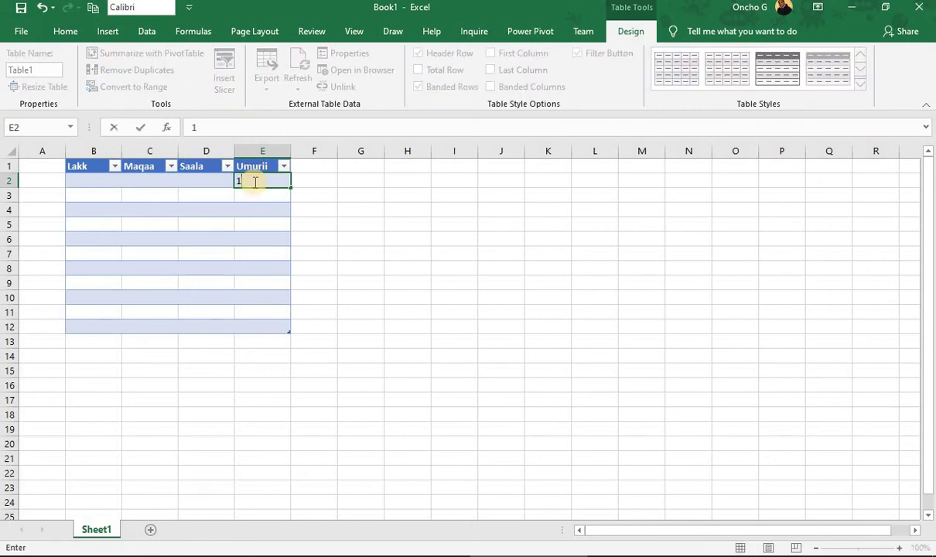
type("2")
key("Return")
type("12")
key("Return")
type("12")
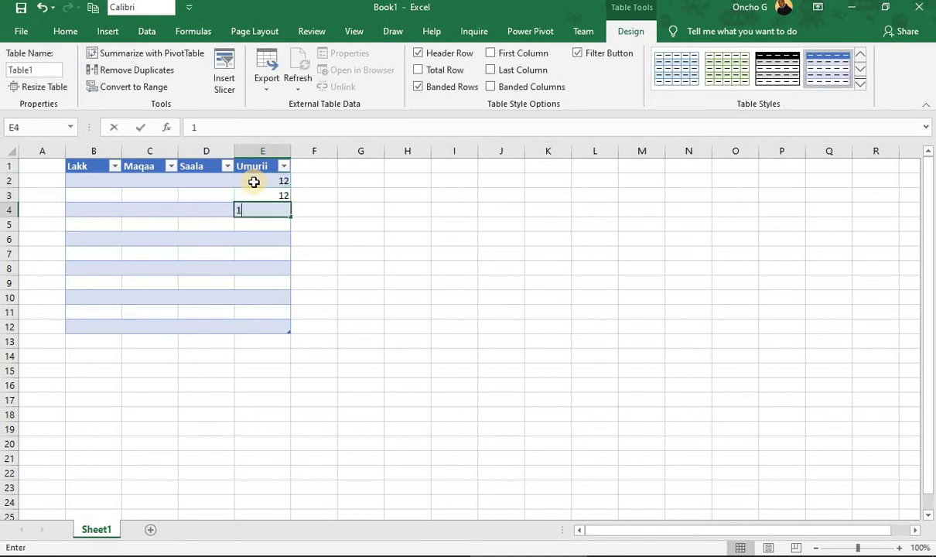
key("Return")
type("3")
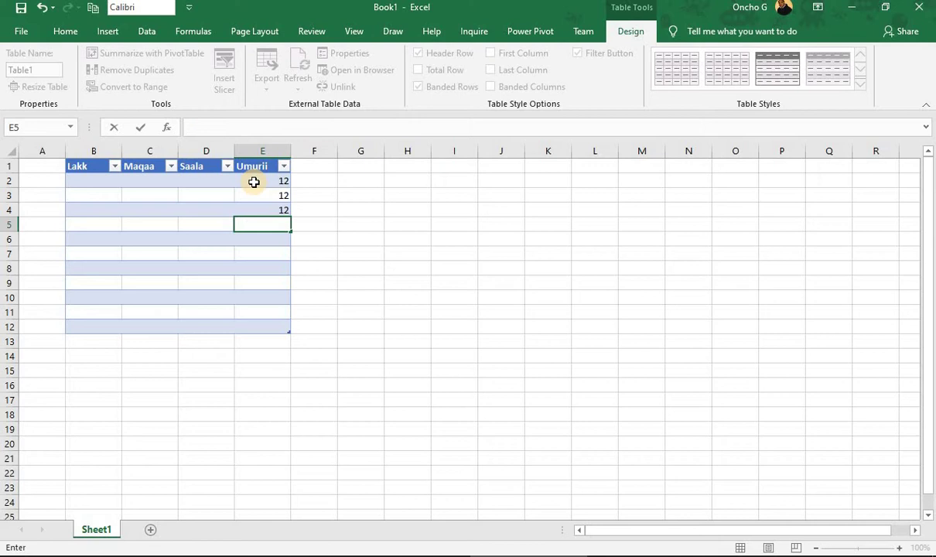
key("Return")
type("15")
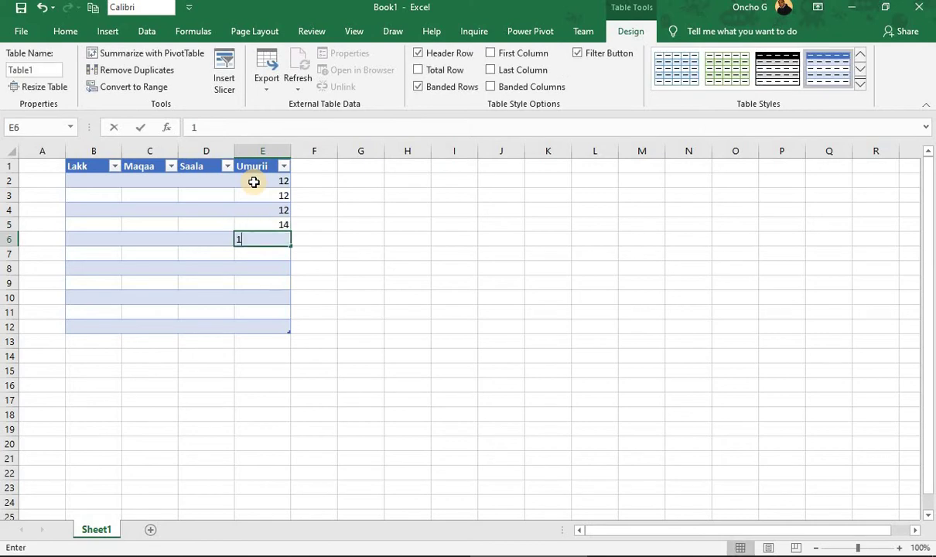
key("Return")
type("16")
key("Return")
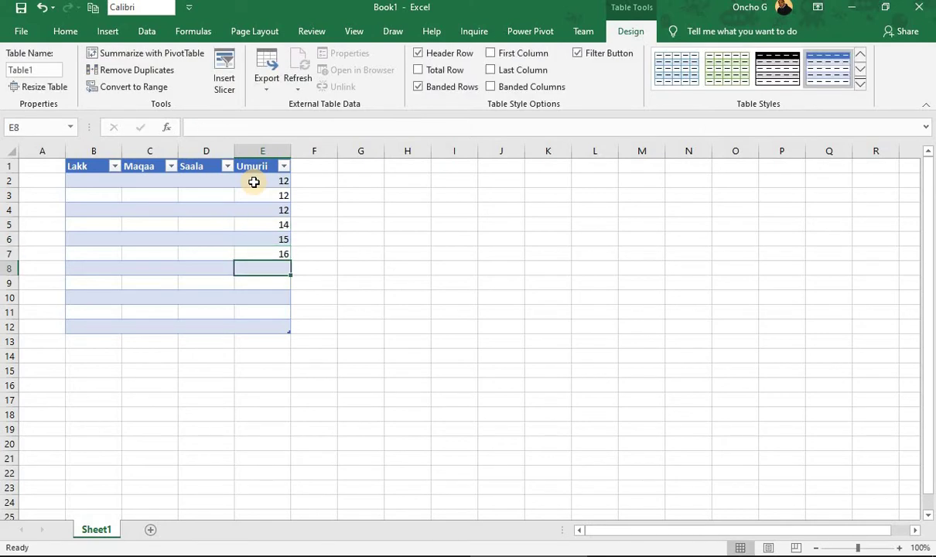
Step: Fill cells E8 to E12 of the Umurii column with 13, 13, 14, 15 and 16
type("13")
key("Return")
type("1")
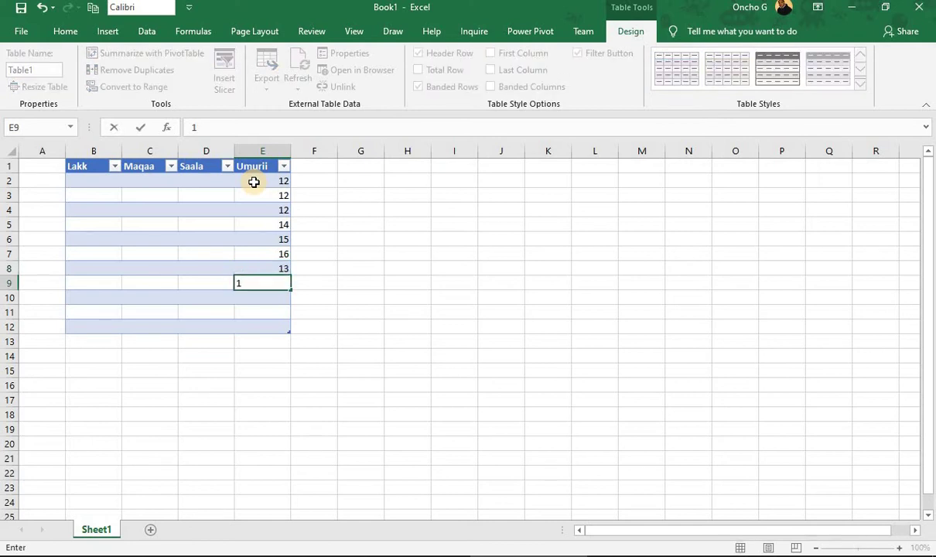
type("3")
key("Return")
type("14")
key("Return")
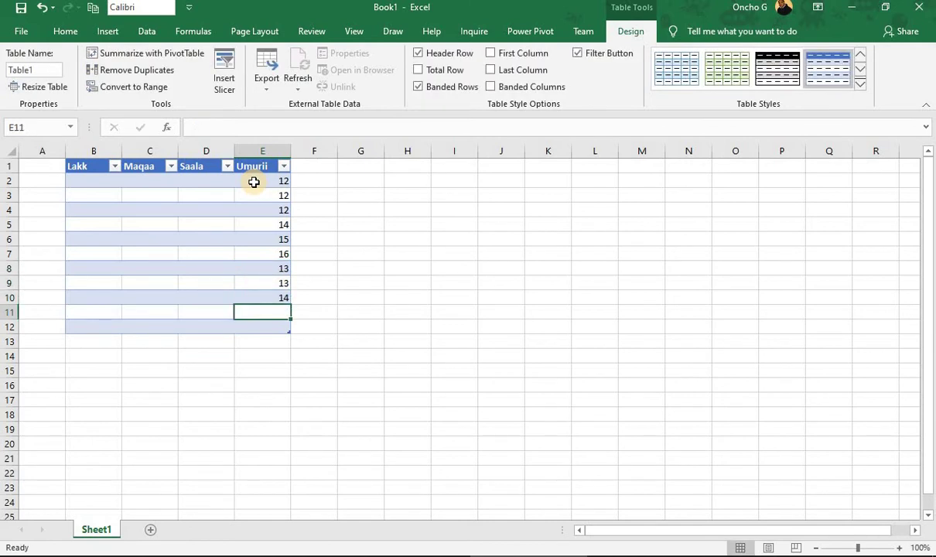
type("15")
key("Return")
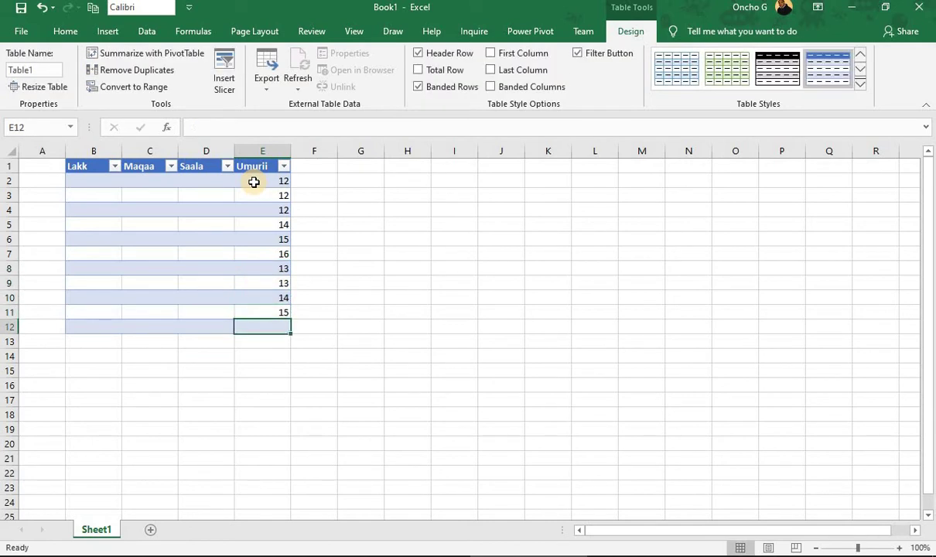
type("16")
key("Return")
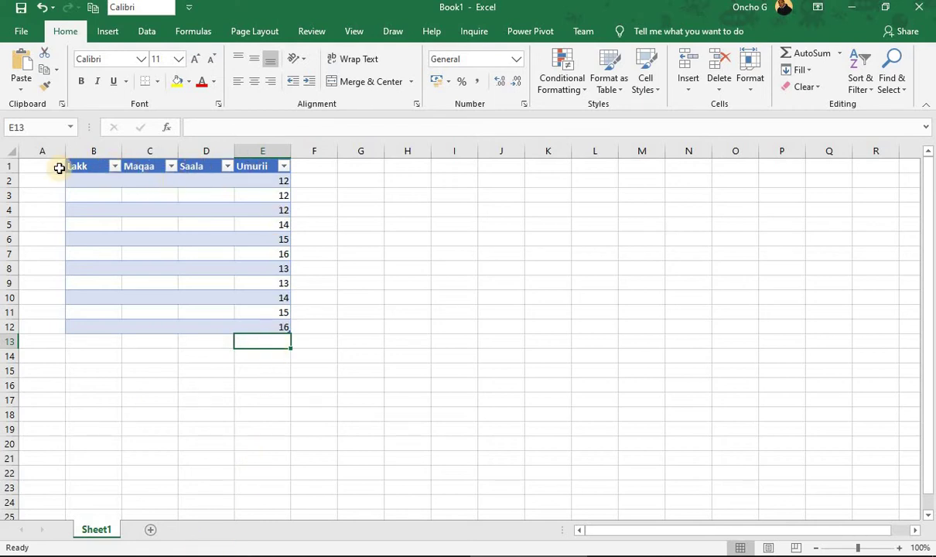
Step: Filter the Umurii column to show only the rows with the value 12
left_click(285, 166)
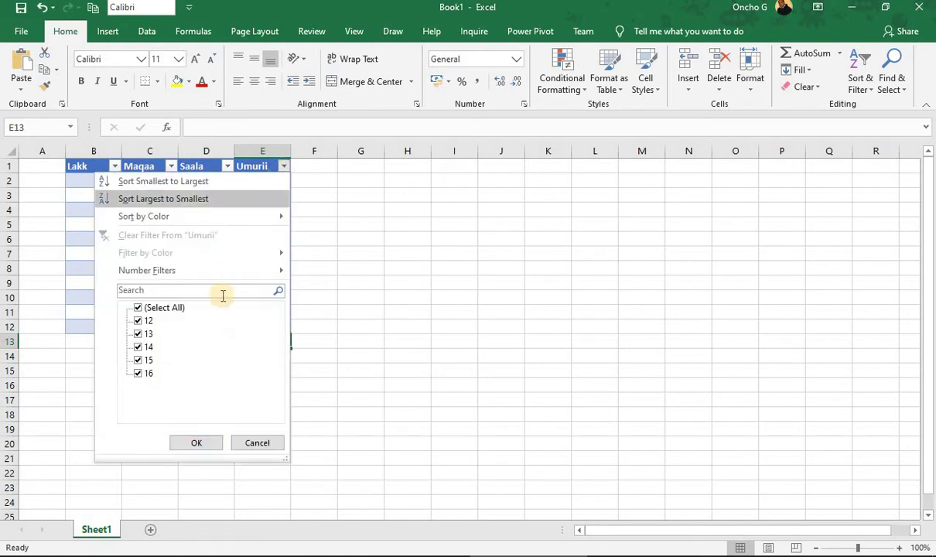
left_click(138, 308)
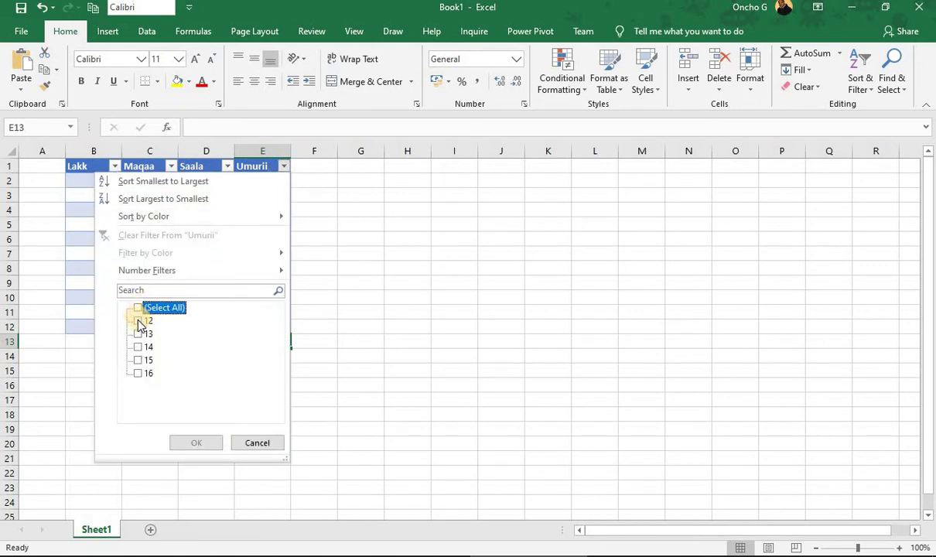
left_click(137, 320)
left_click(196, 442)
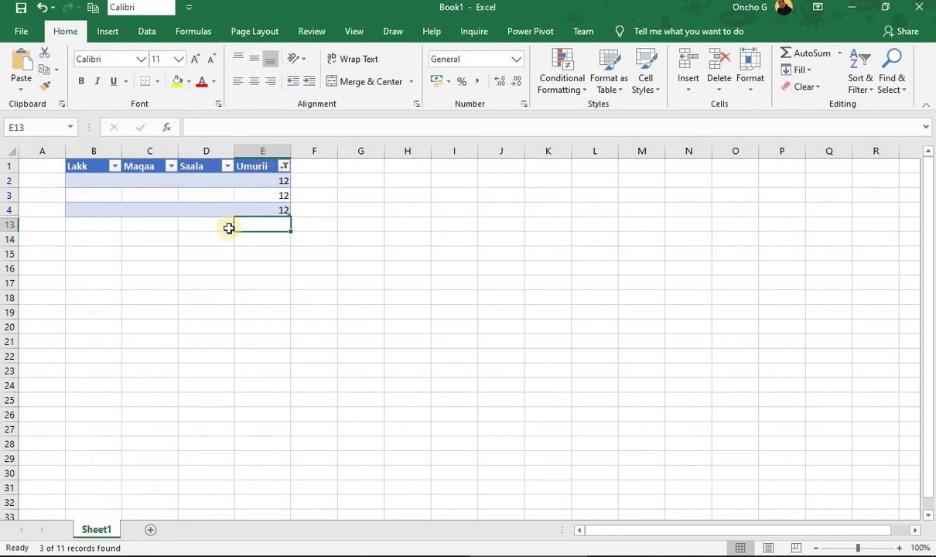
Step: Change the Umurii column's filter to show only the rows with the value 16
left_click(283, 167)
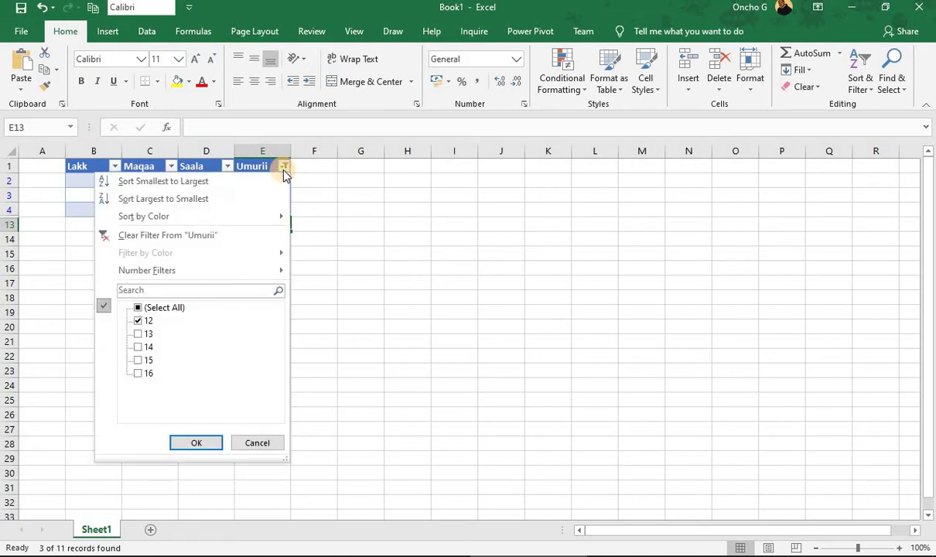
left_click(138, 321)
left_click(139, 374)
left_click(197, 443)
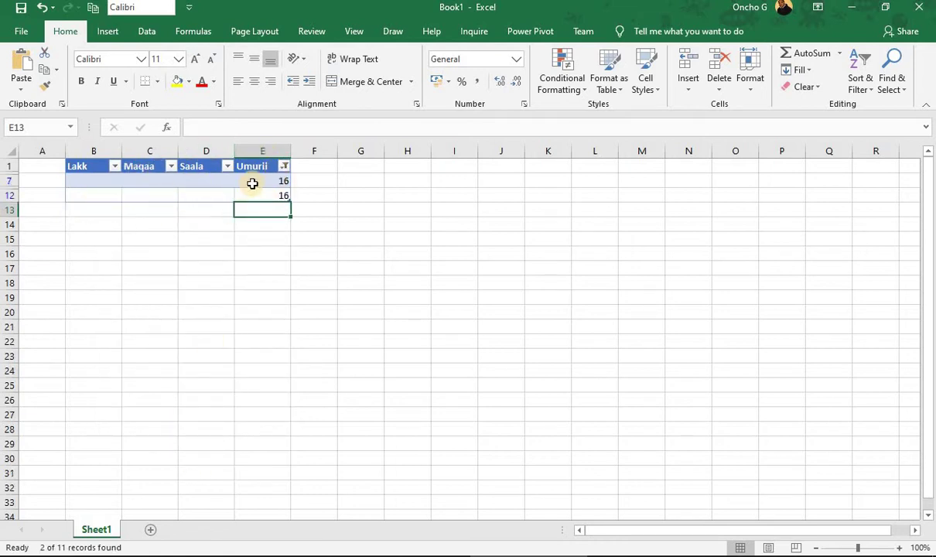
Step: Reselect all values in the Umurii column's filter so that every table row is shown
left_click(284, 166)
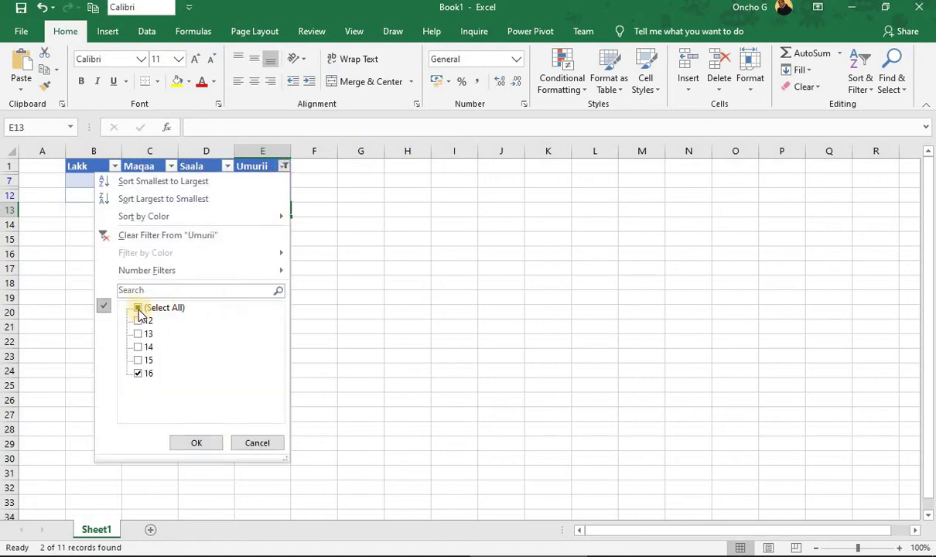
left_click(138, 308)
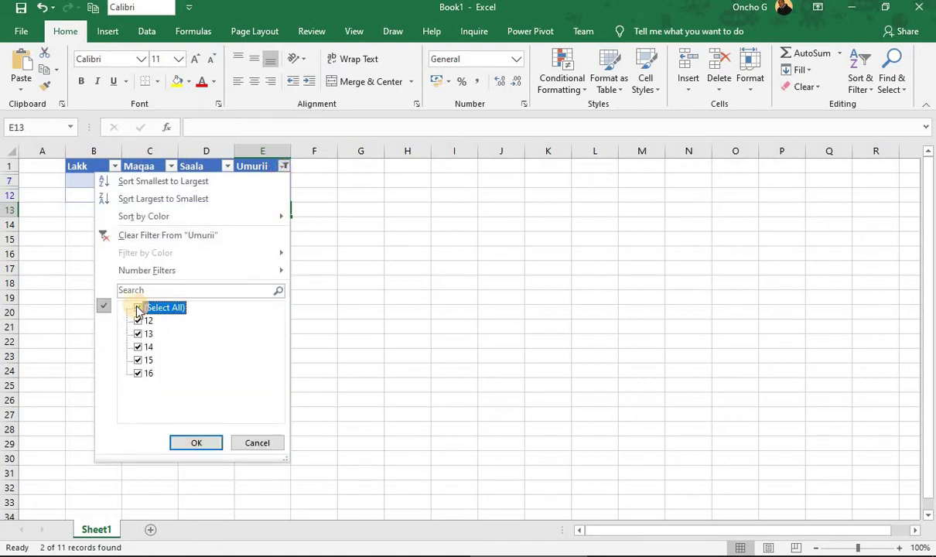
left_click(197, 441)
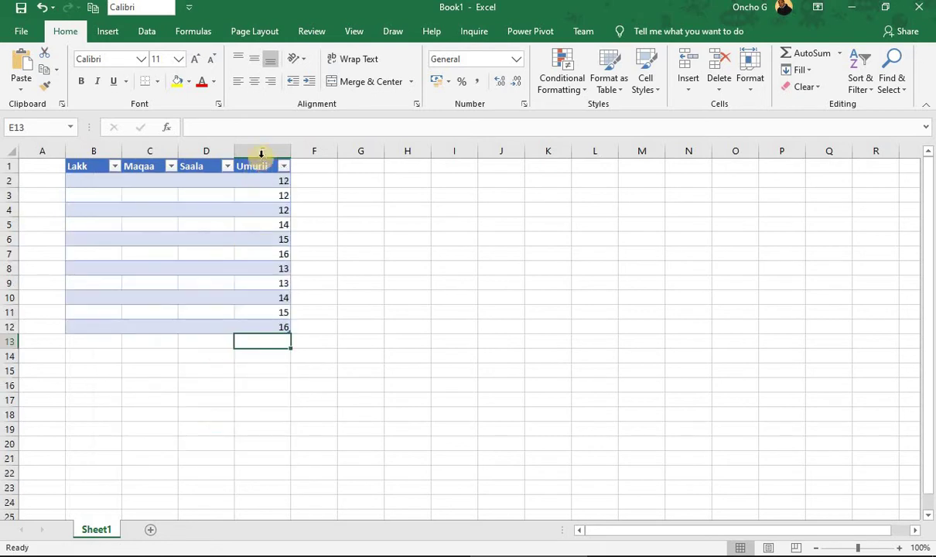
Step: Deselect and reselect all values in the Umurii column's filter, and apply it with everything selected
left_click(283, 166)
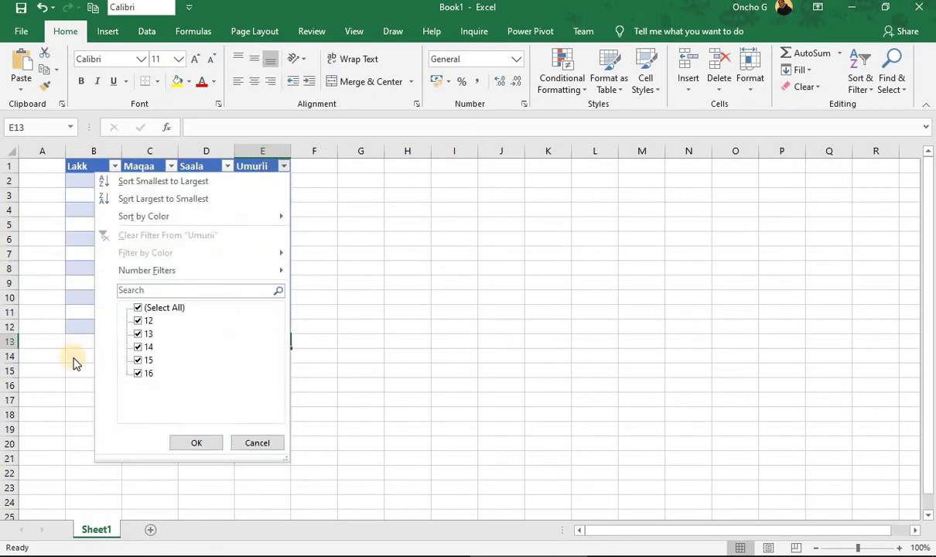
left_click(137, 308)
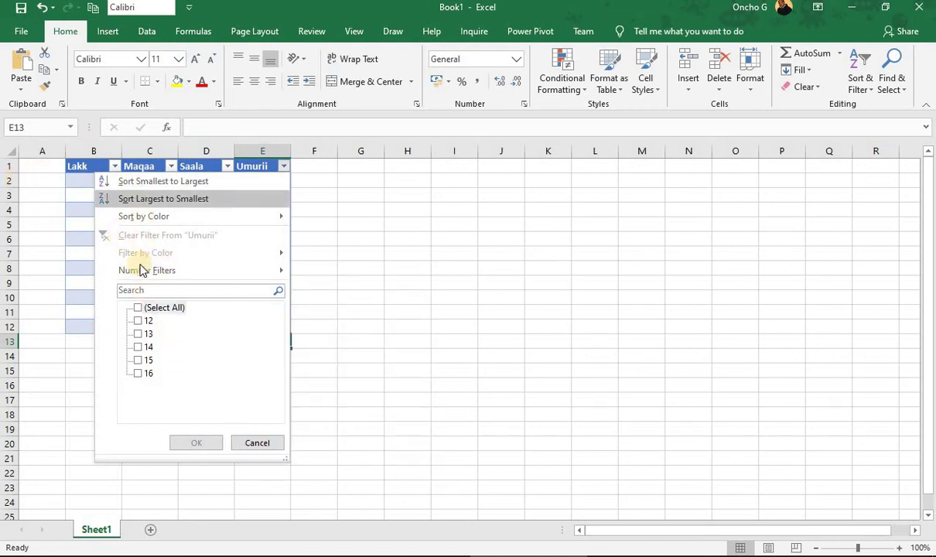
left_click(139, 310)
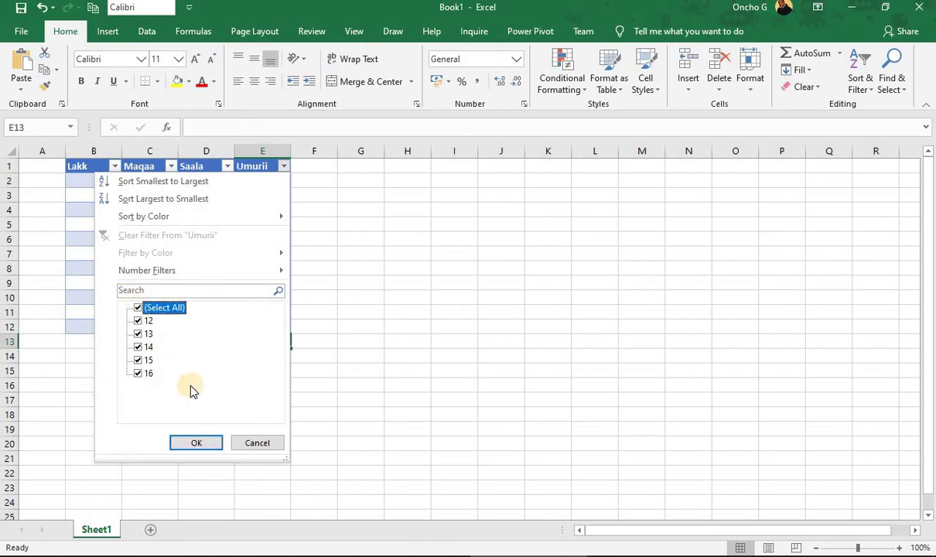
left_click(195, 444)
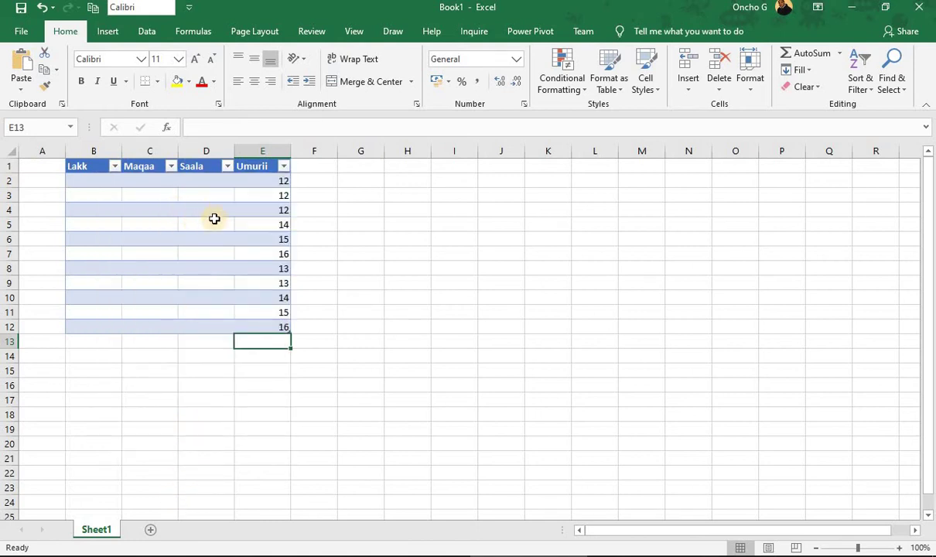
Step: Filter the Umurii column to hide the rows with the value 15
left_click(285, 178)
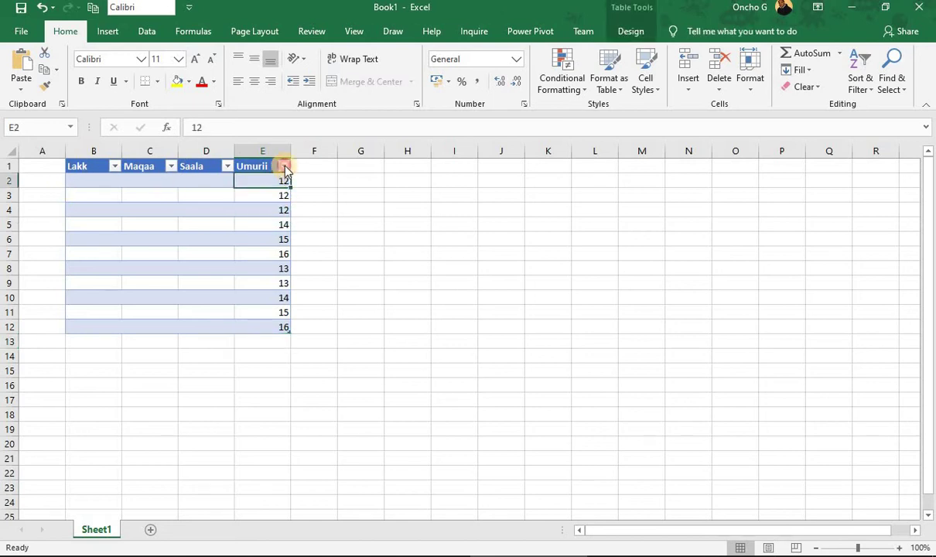
left_click(284, 166)
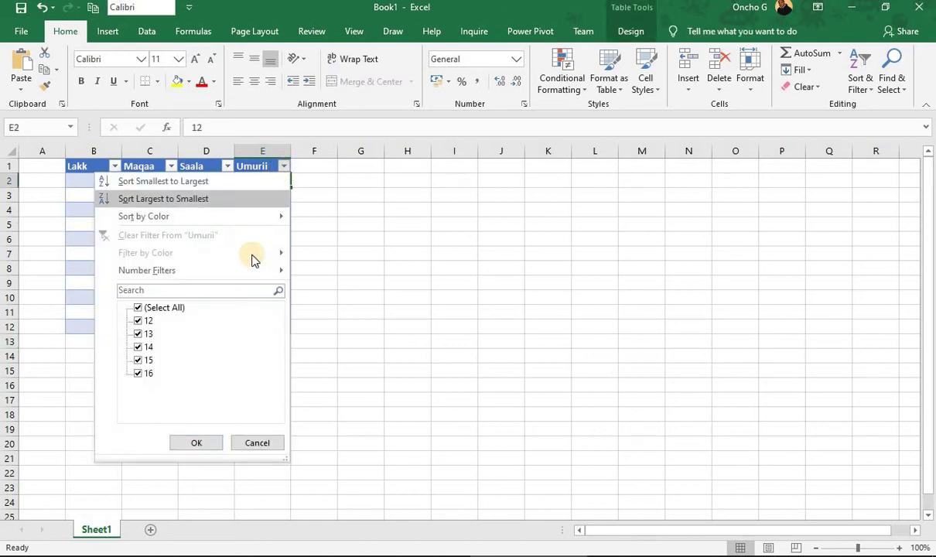
left_click(138, 361)
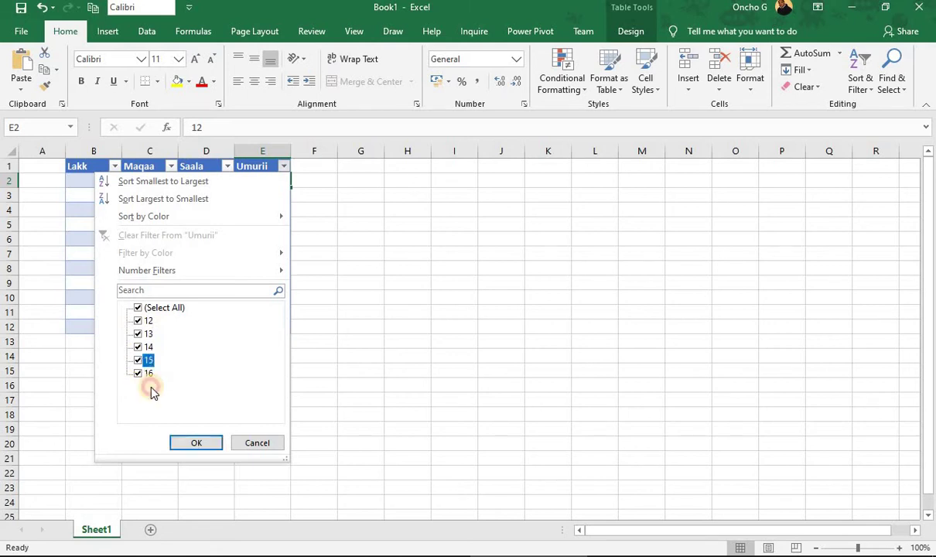
left_click(198, 444)
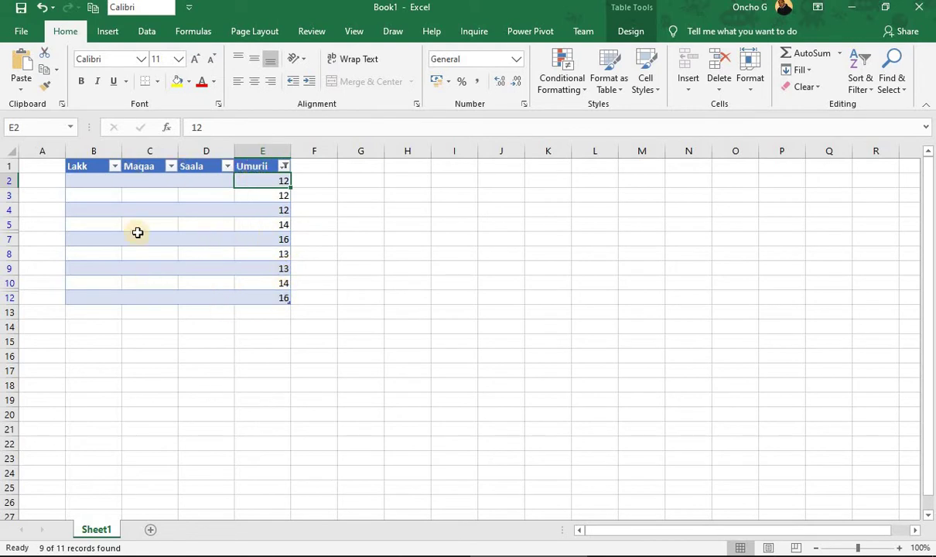
Step: Reselect every value in the Umurii column's filter to bring back the hidden rows
left_click(284, 166)
left_click(137, 308)
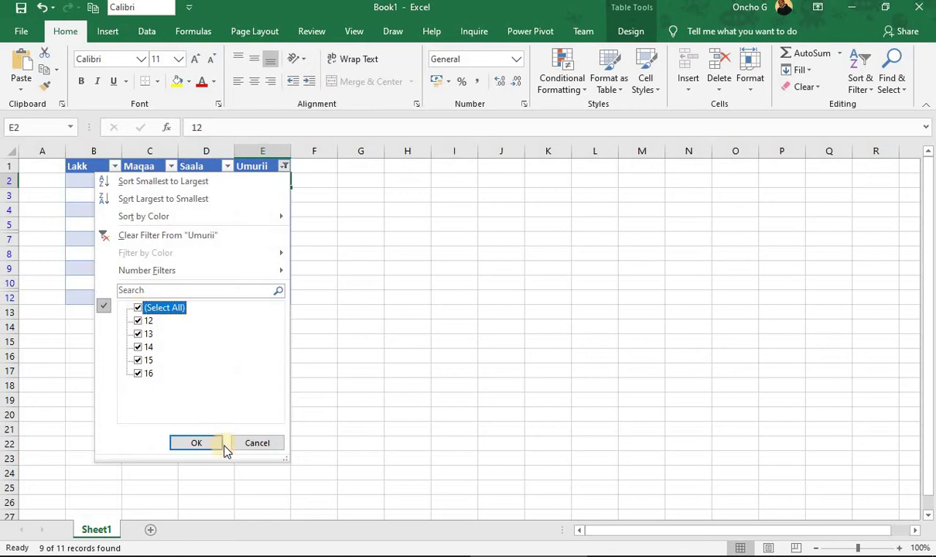
left_click(208, 438)
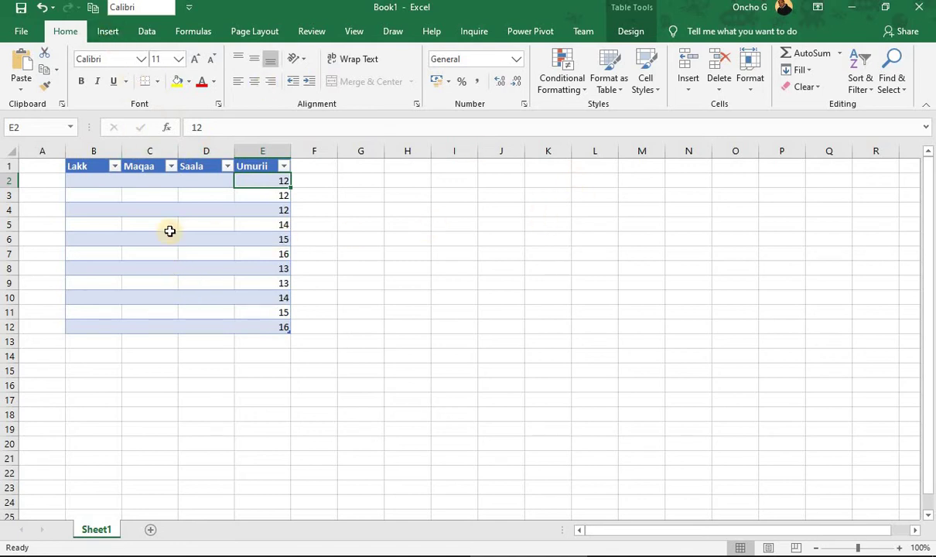
left_click(108, 32)
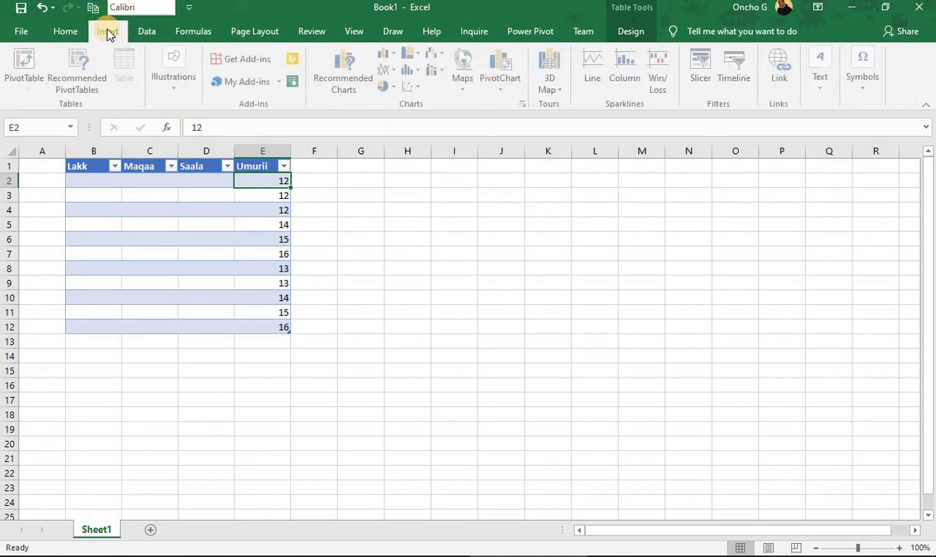
left_click(66, 31)
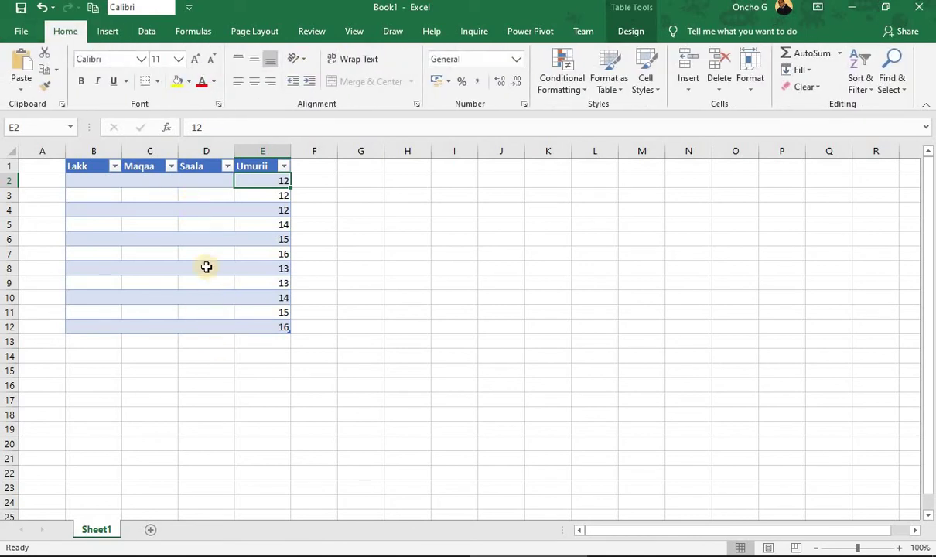
left_click(167, 237)
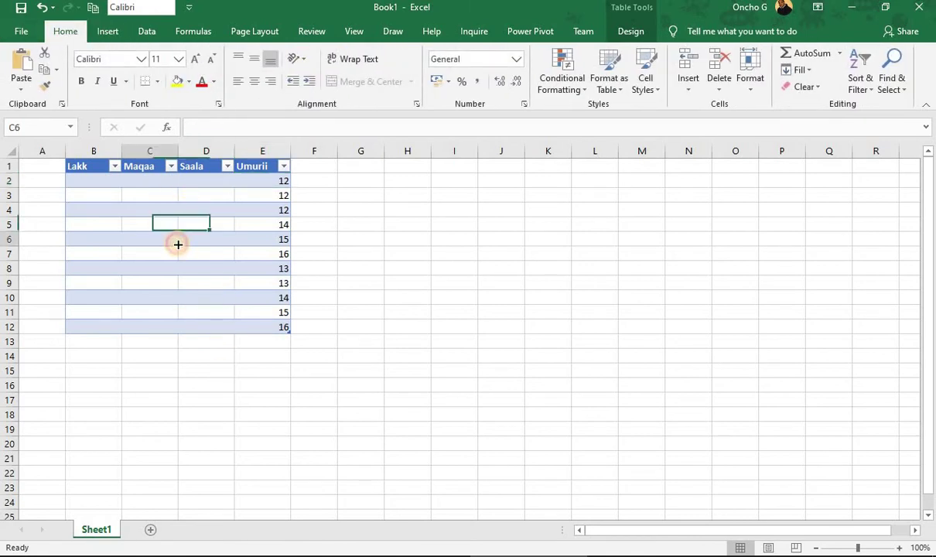
left_click(143, 168)
left_click(441, 428)
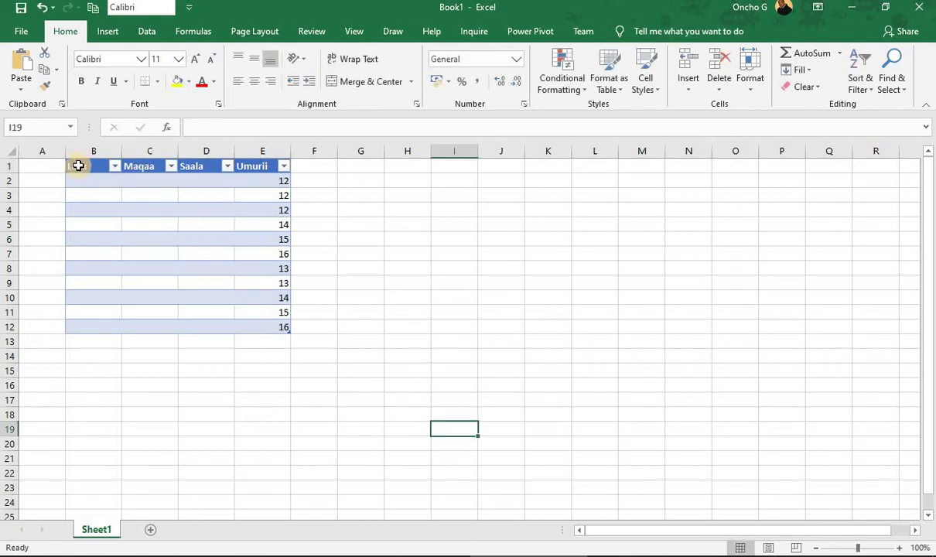
Step: Try the orange gridded Light style and the grey Dark style on the whole table
left_click_drag(78, 166, 259, 325)
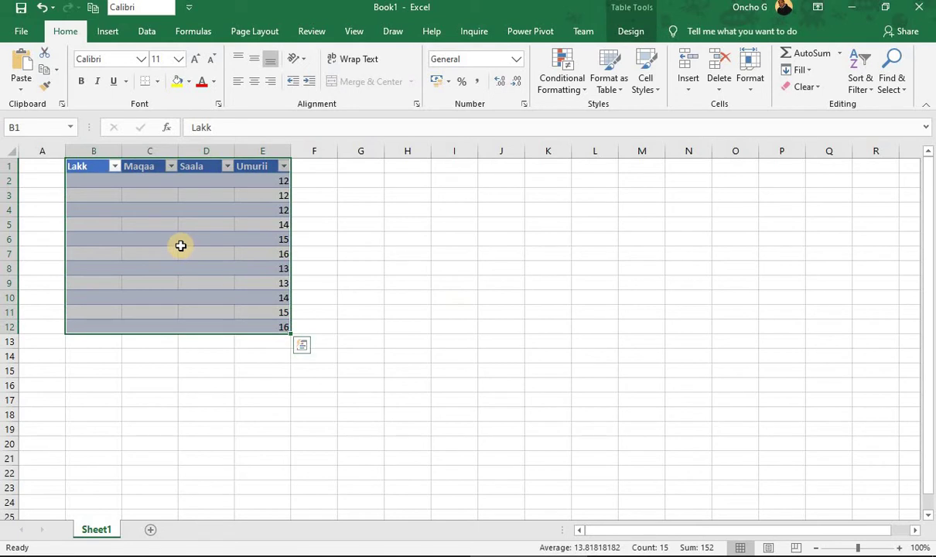
left_click(623, 89)
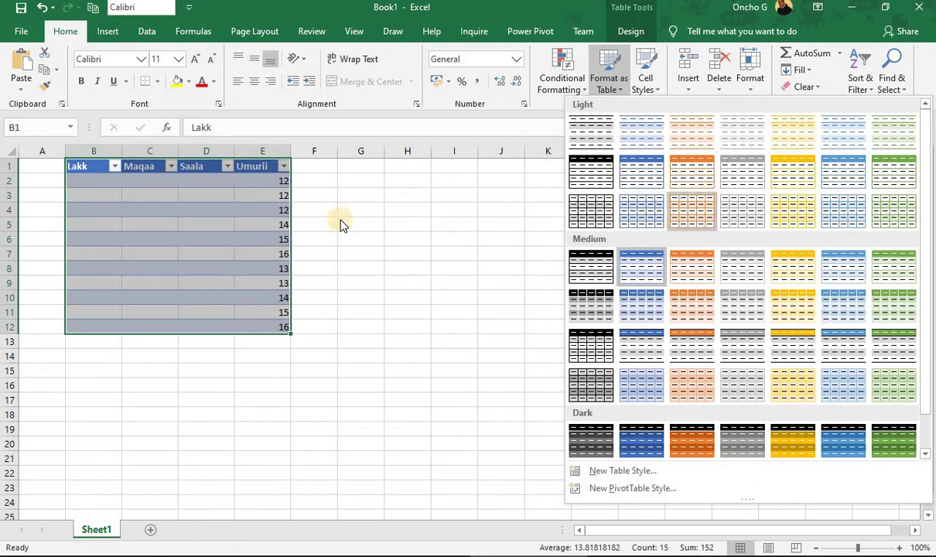
left_click(690, 211)
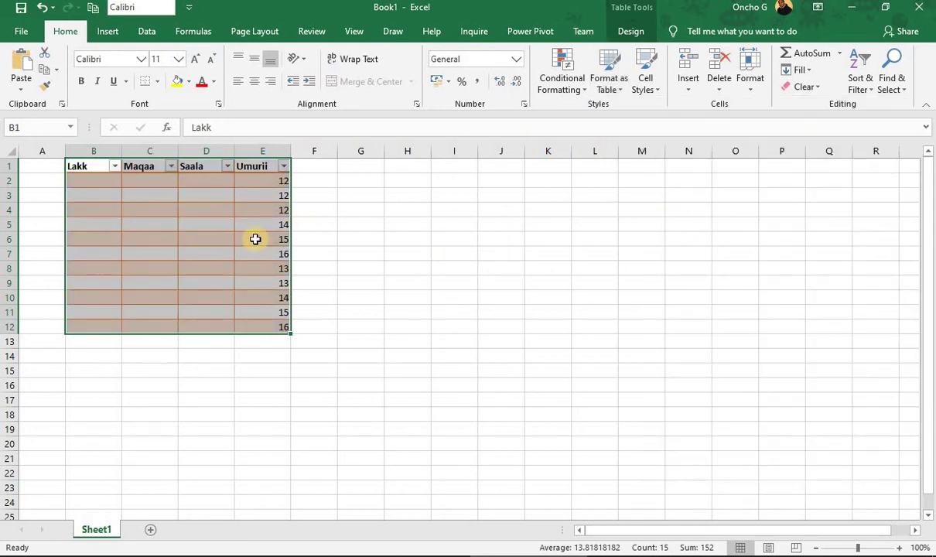
left_click(623, 91)
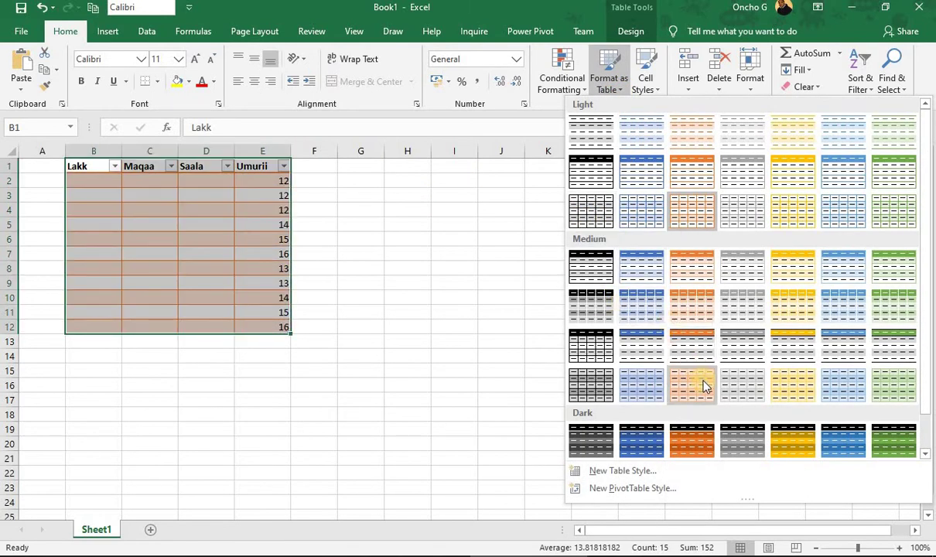
left_click(739, 440)
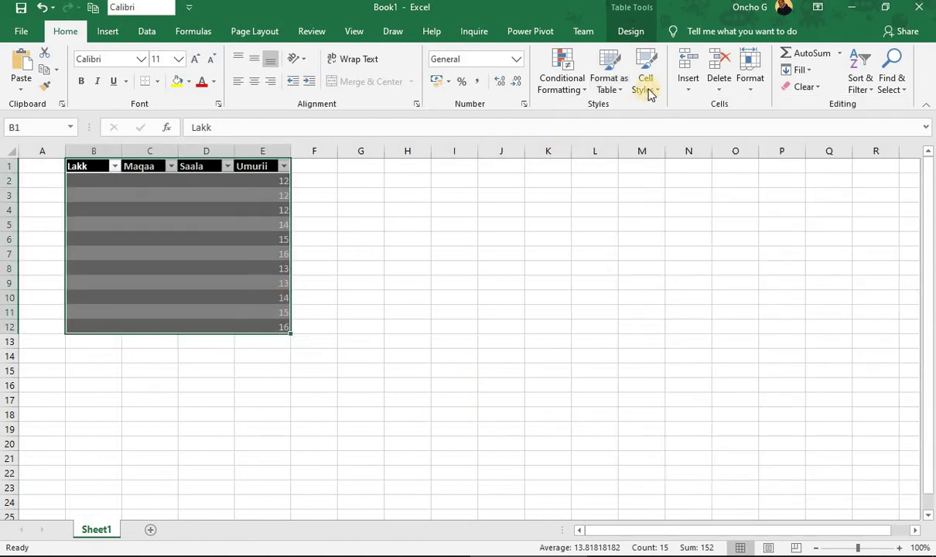
Step: Apply the blue banded style from the first row of Medium styles to the table
left_click(620, 91)
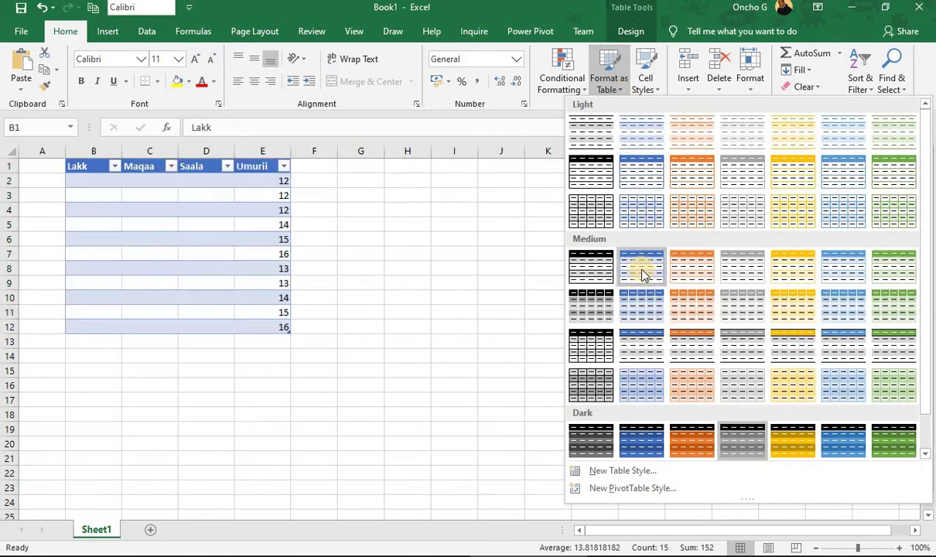
left_click(643, 266)
left_click(218, 284)
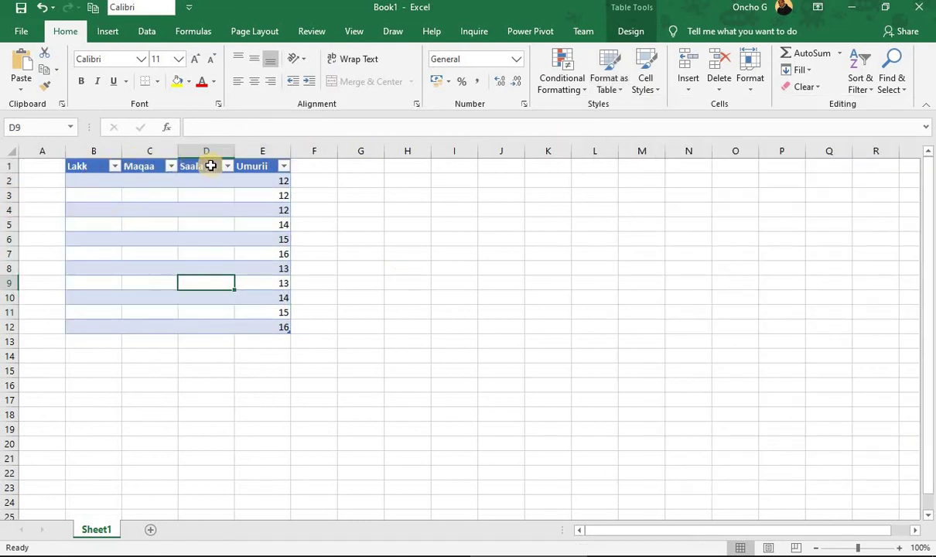
Step: Enter 1, 2 and 3 in the first three rows of the Lakk column
left_click(83, 180)
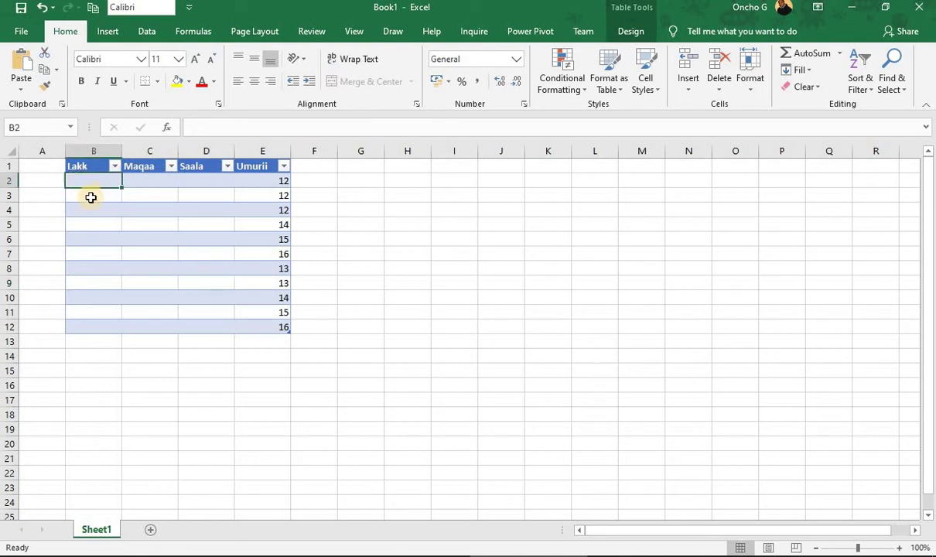
type("1")
key("Return")
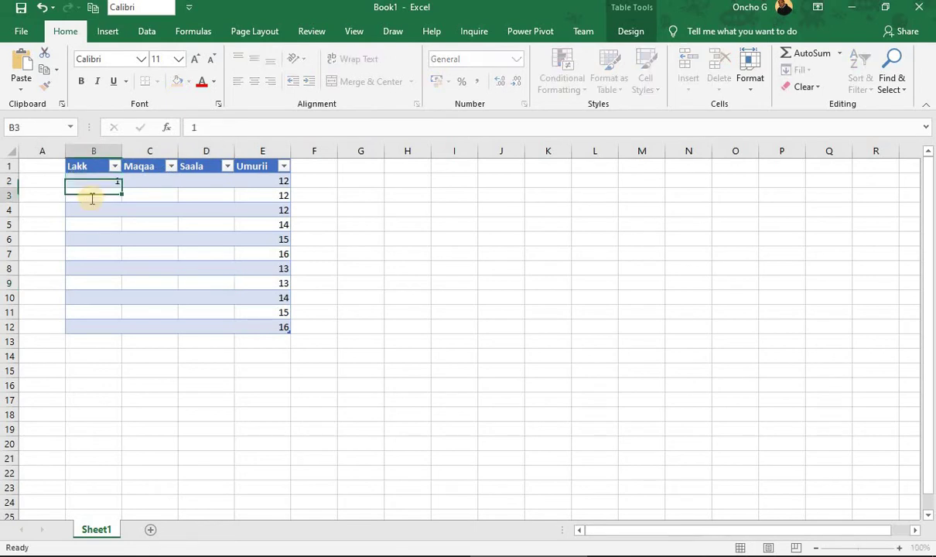
type("2")
key("Return")
type("3")
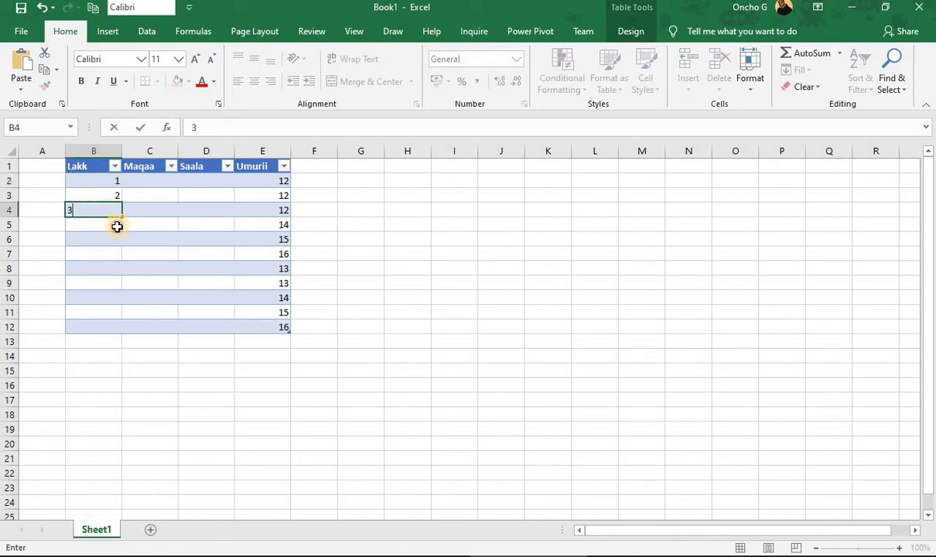
key("Return")
Step: Fill the Lakk column's number series down to 11 in the table's last row
left_click_drag(110, 184, 124, 331)
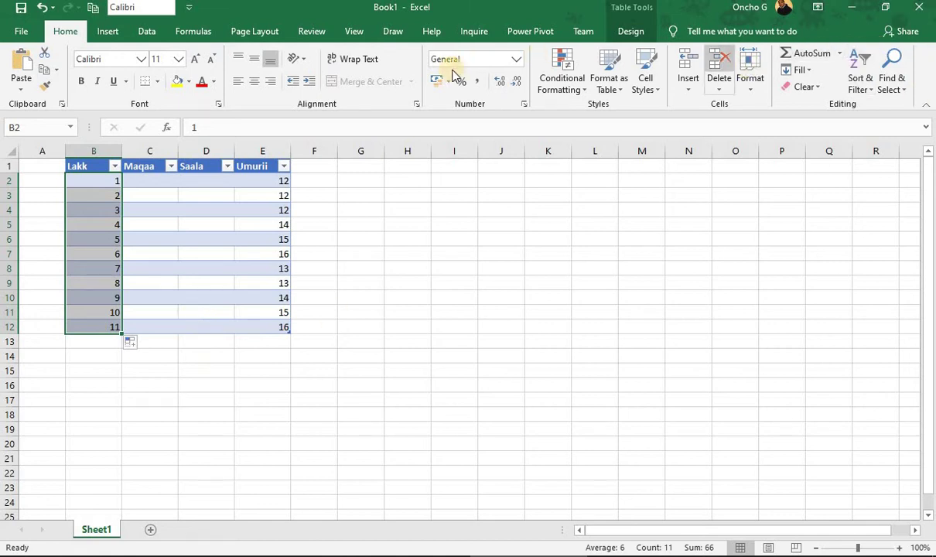
left_click_drag(121, 331, 133, 236)
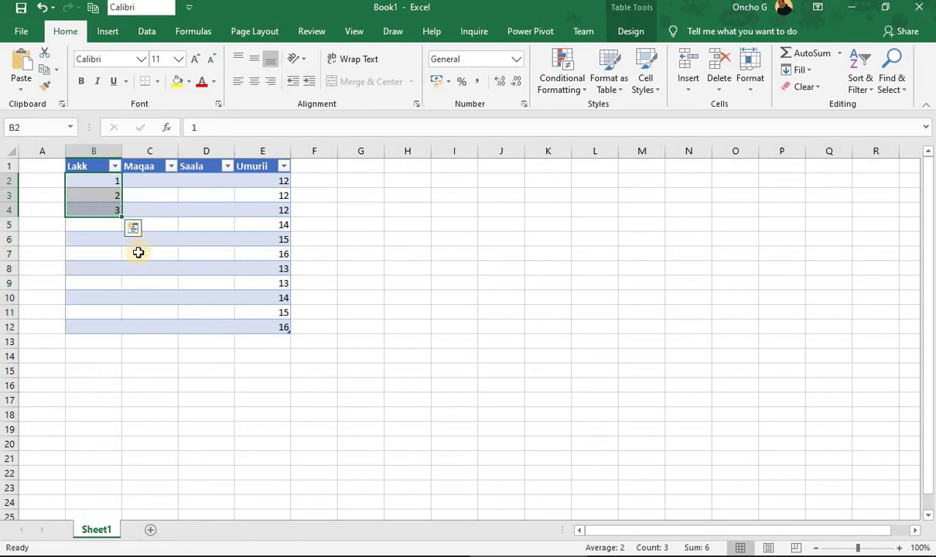
double_click(121, 217)
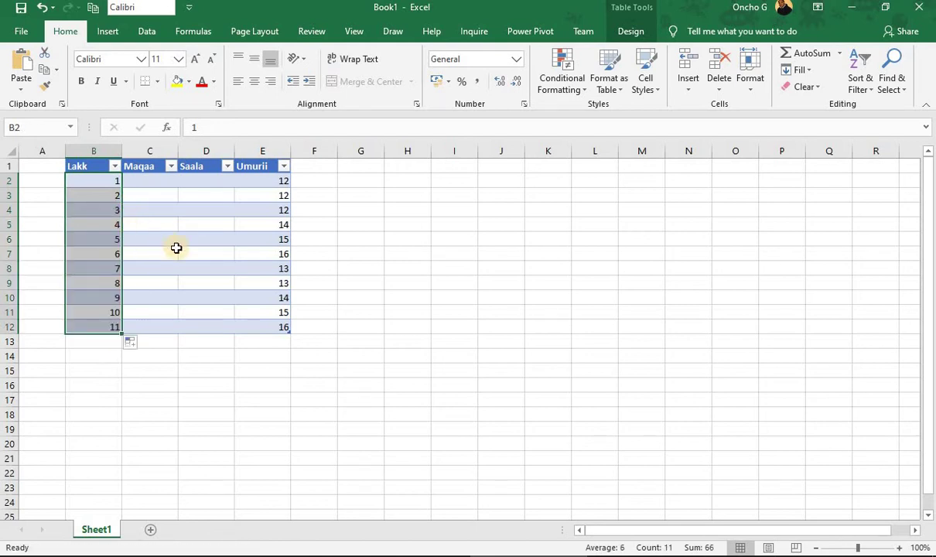
left_click(177, 248)
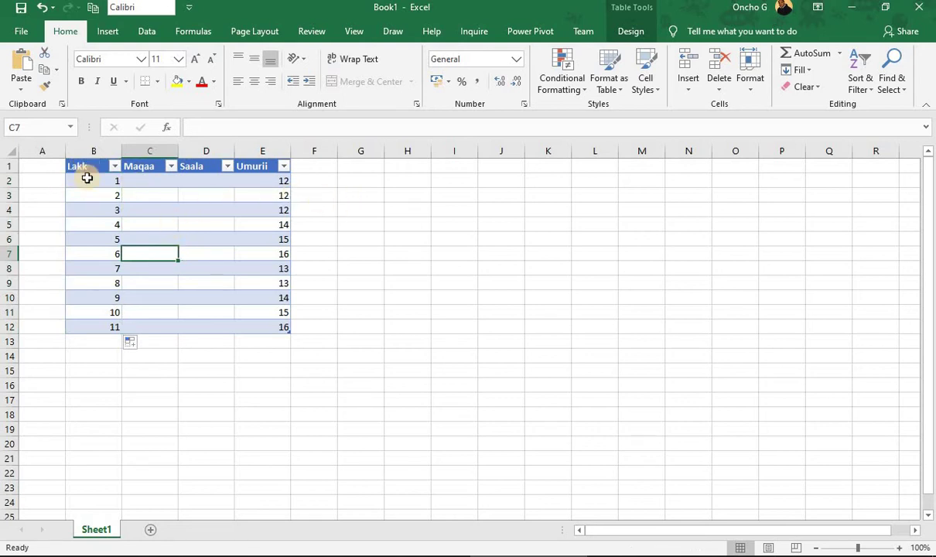
Step: Move the whole table so that it starts at cell E1, and undo the move
left_click(107, 33)
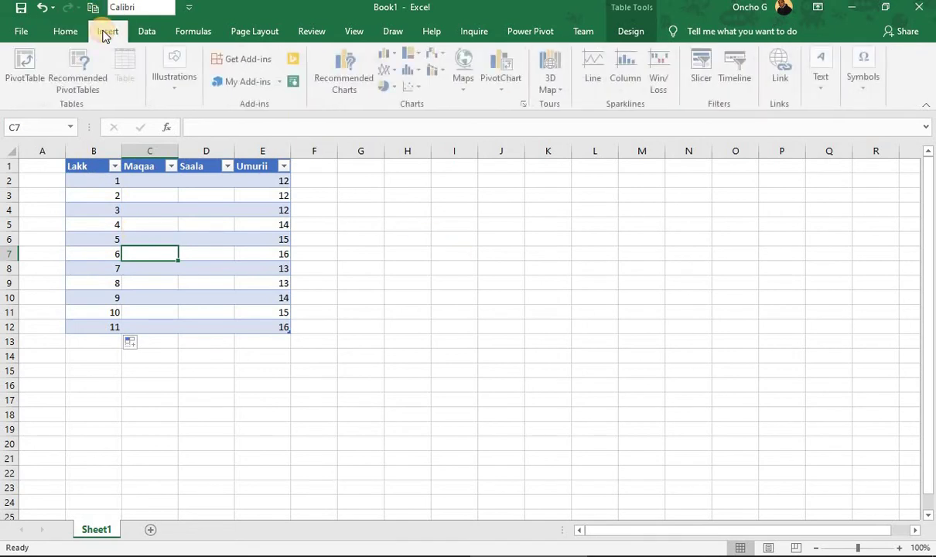
left_click(156, 224)
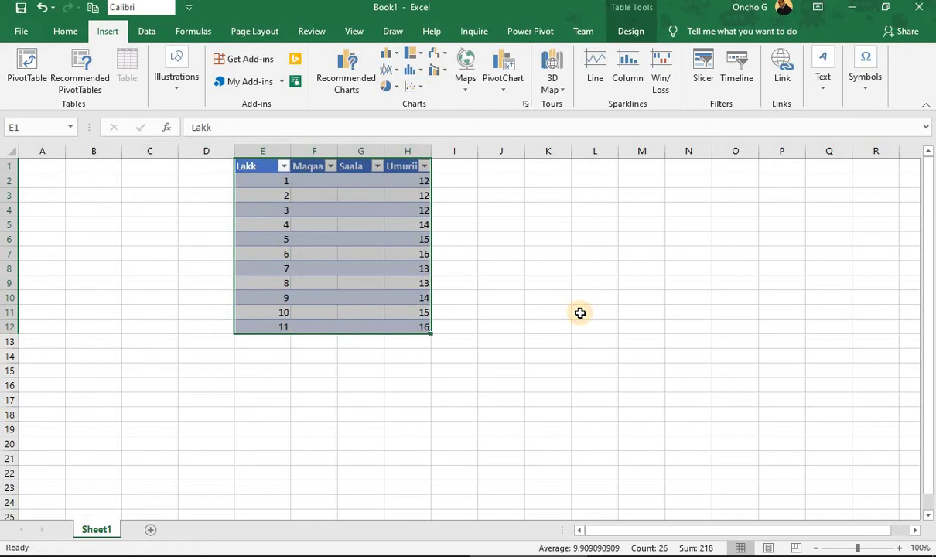
left_click(581, 313)
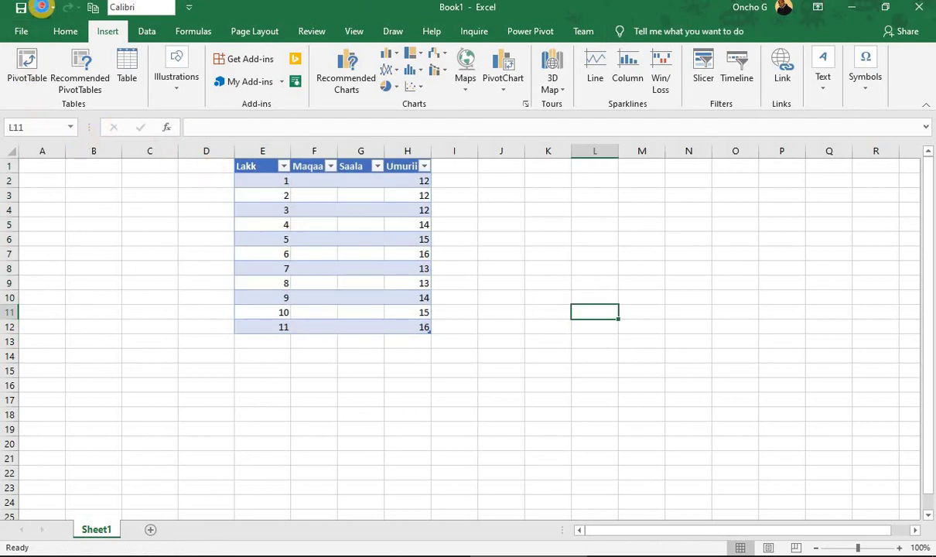
left_click(42, 7)
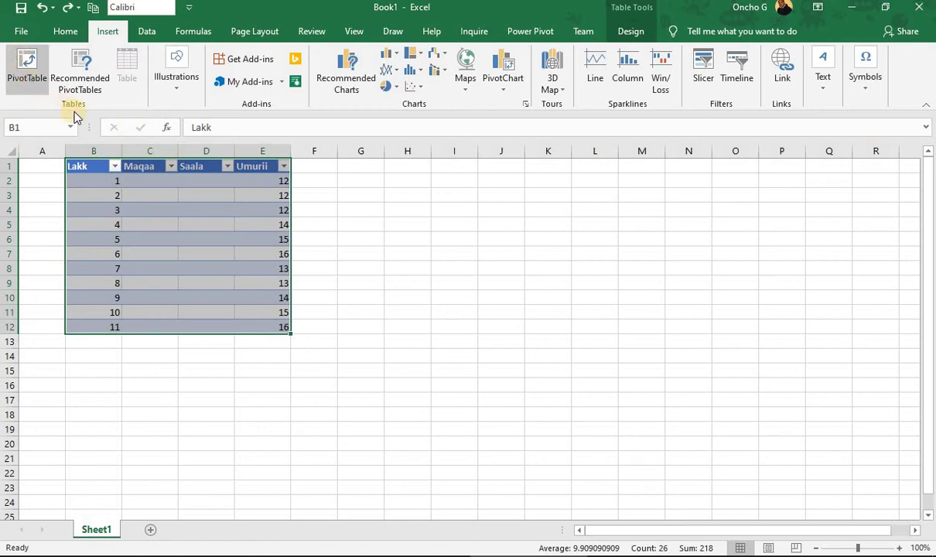
Step: Examine the shape categories and 3D model sources offered among the illustrations without inserting anything
left_click(82, 75)
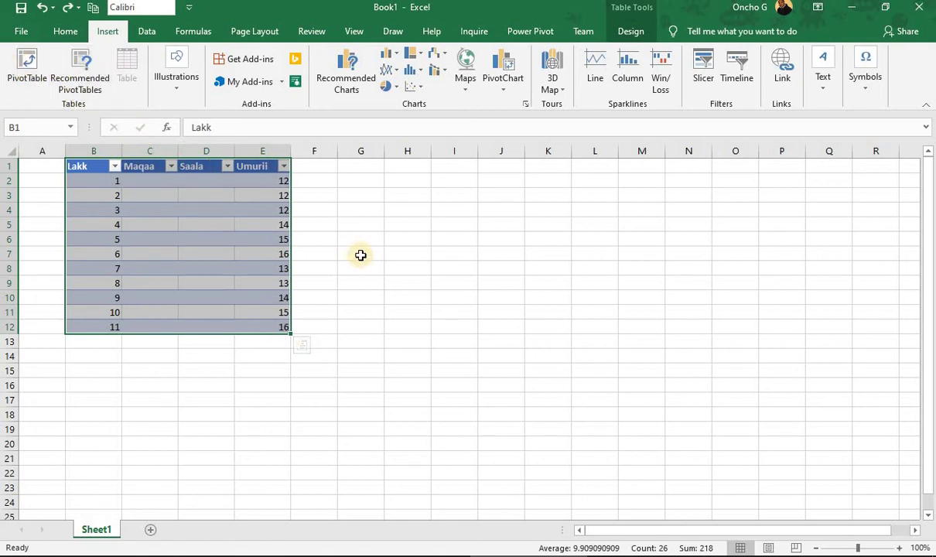
left_click(351, 255)
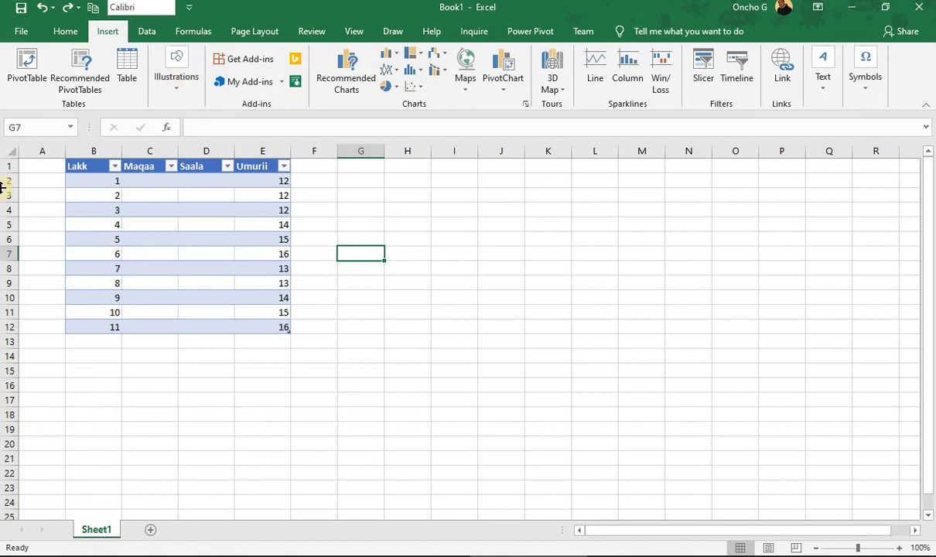
left_click(176, 87)
left_click(178, 93)
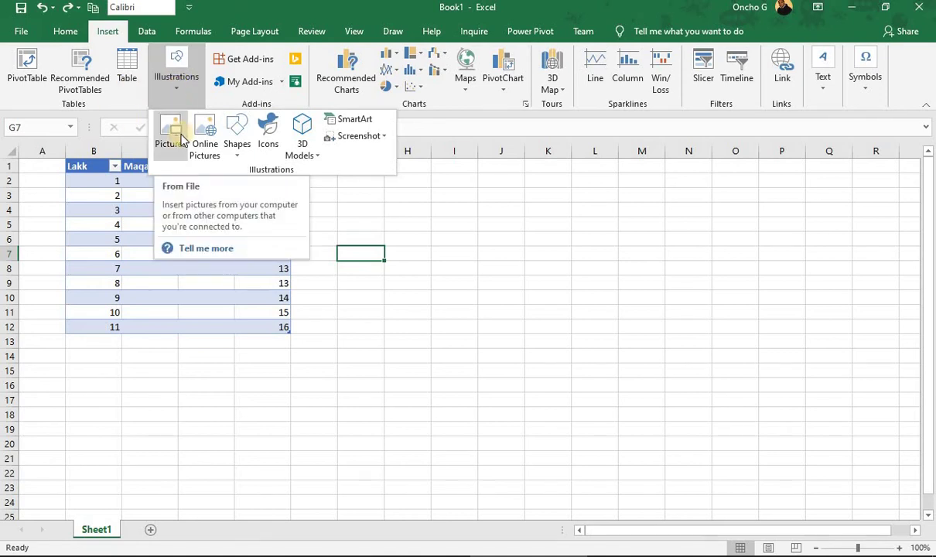
left_click(240, 159)
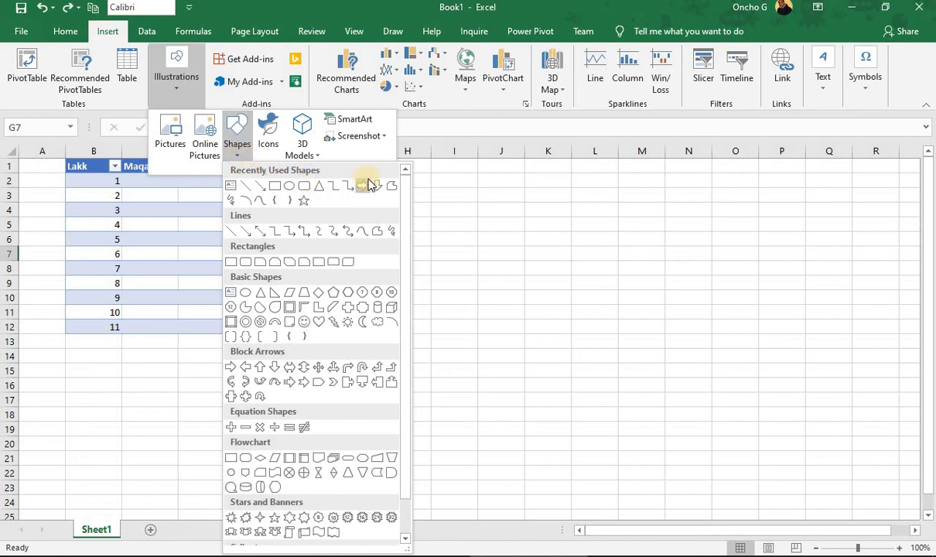
scroll(349, 253, "down", 1)
scroll(340, 254, "up", 1)
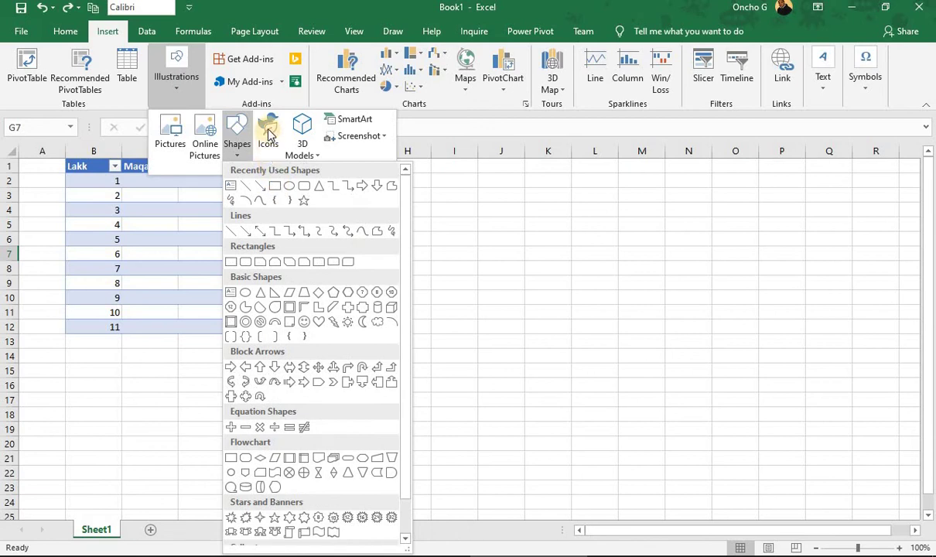
left_click(302, 145)
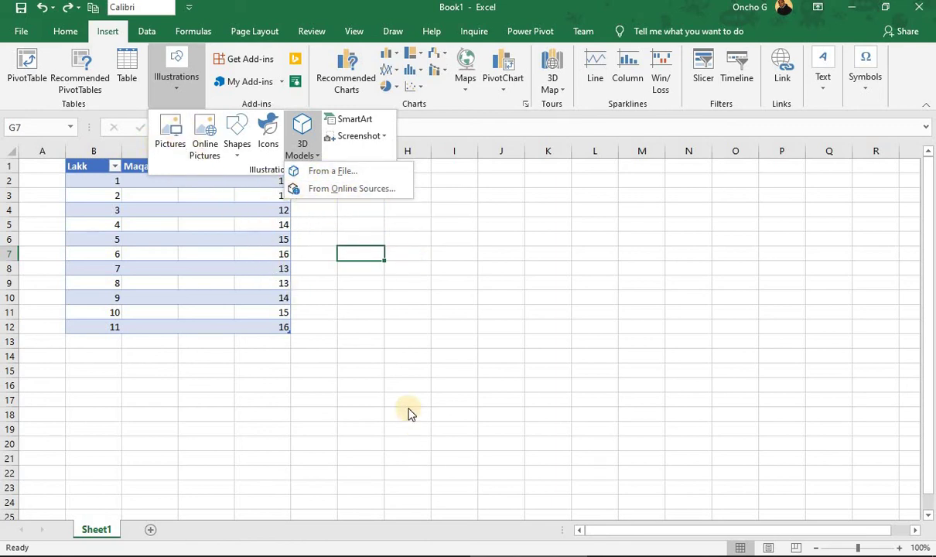
left_click(237, 147)
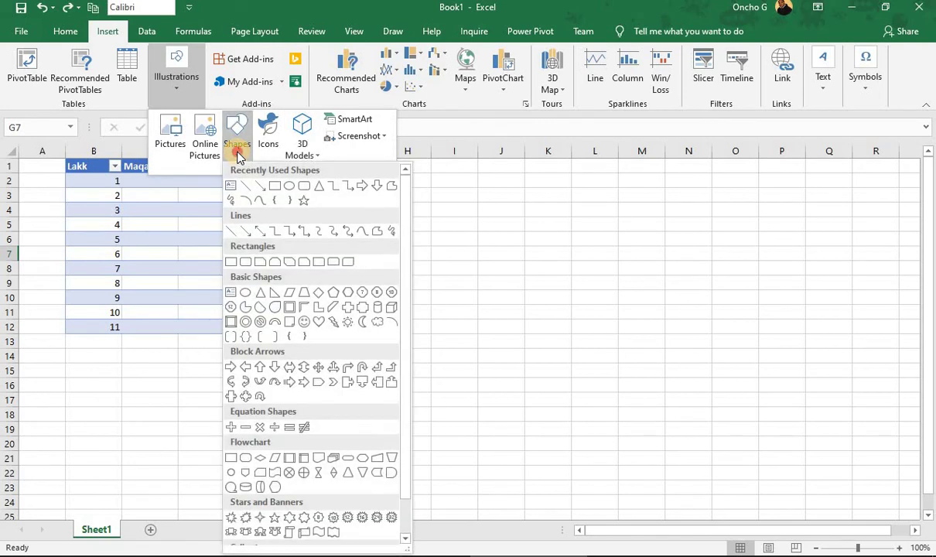
left_click(237, 152)
left_click(217, 366)
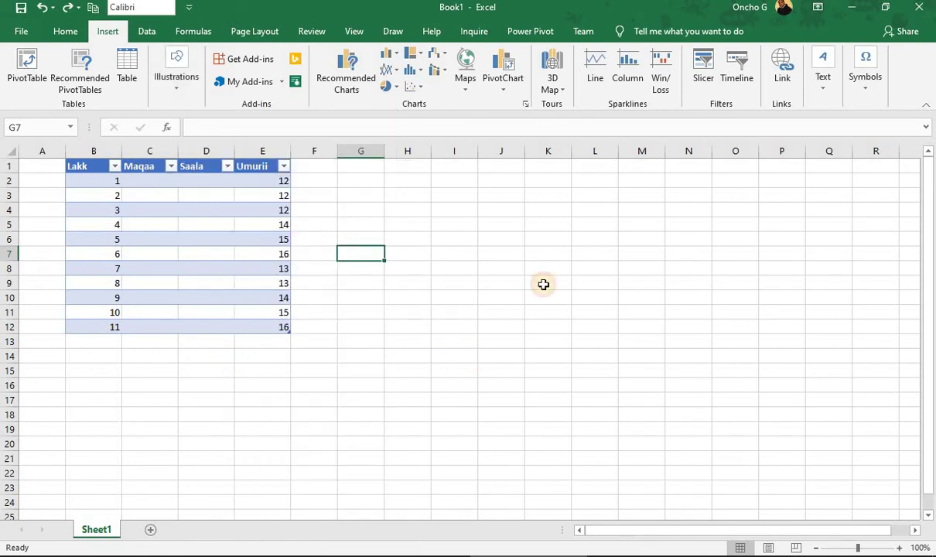
Step: Insert the picture file "images" from the Desktop folder at cell B14
left_click(114, 355)
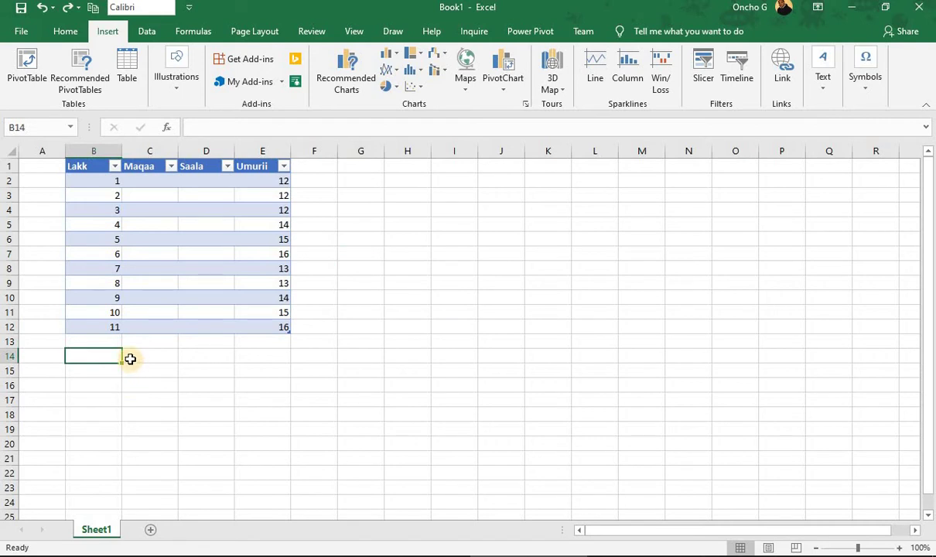
left_click(177, 91)
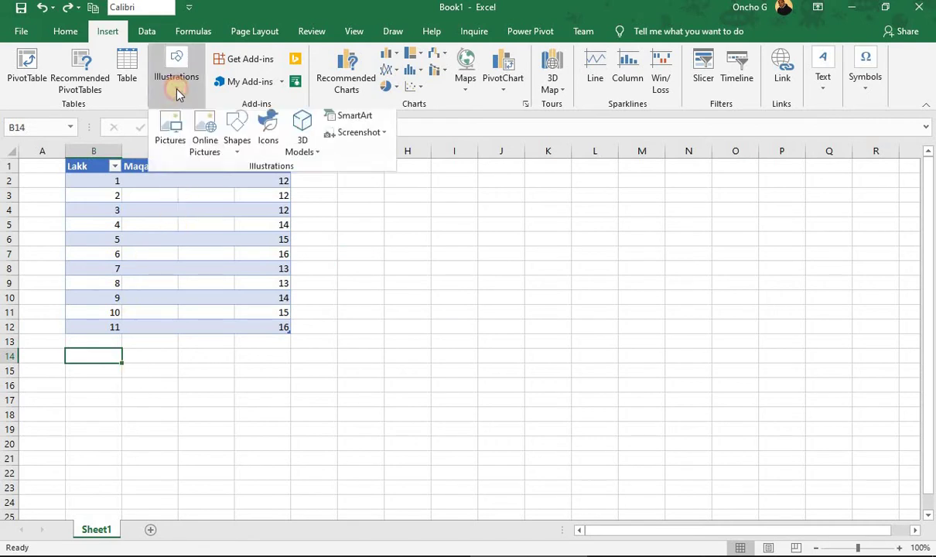
left_click(172, 133)
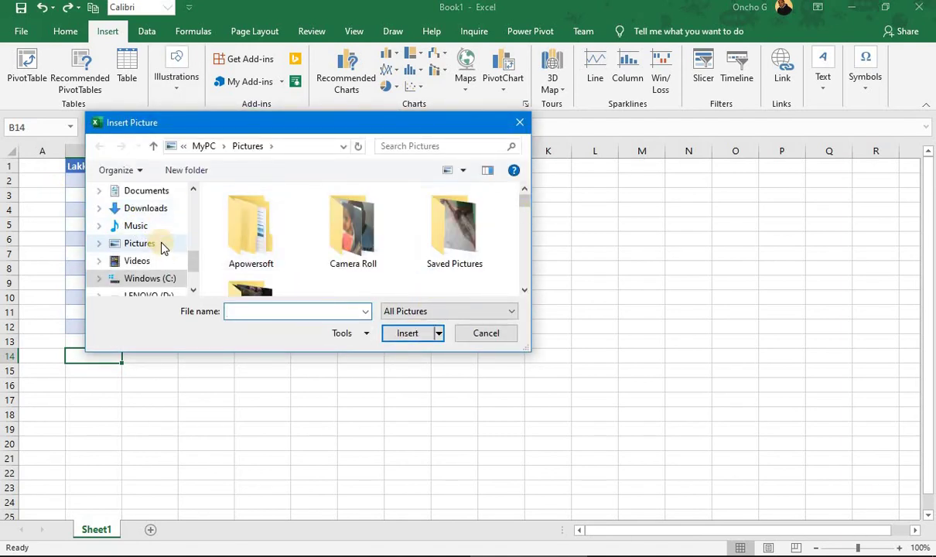
left_click_drag(188, 262, 168, 209)
left_click(155, 203)
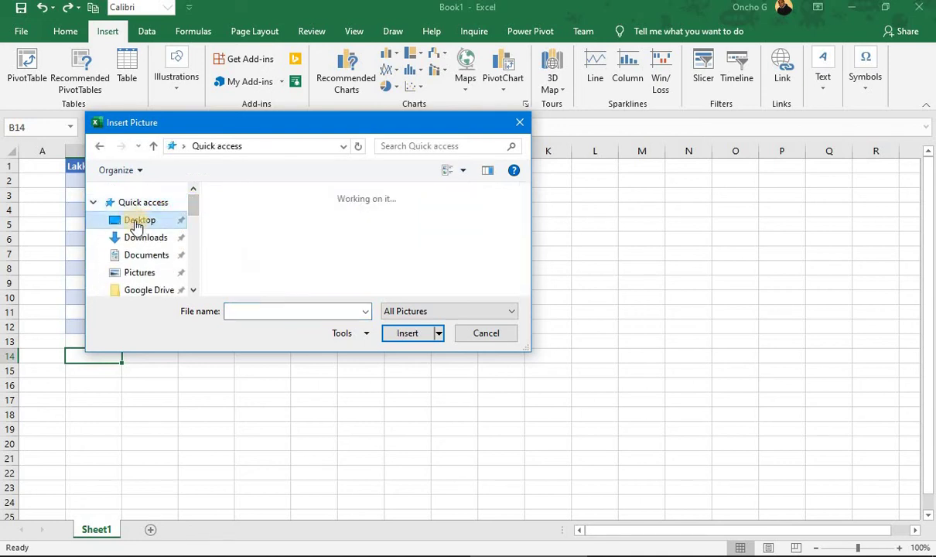
left_click(138, 222)
left_click_drag(522, 198, 529, 284)
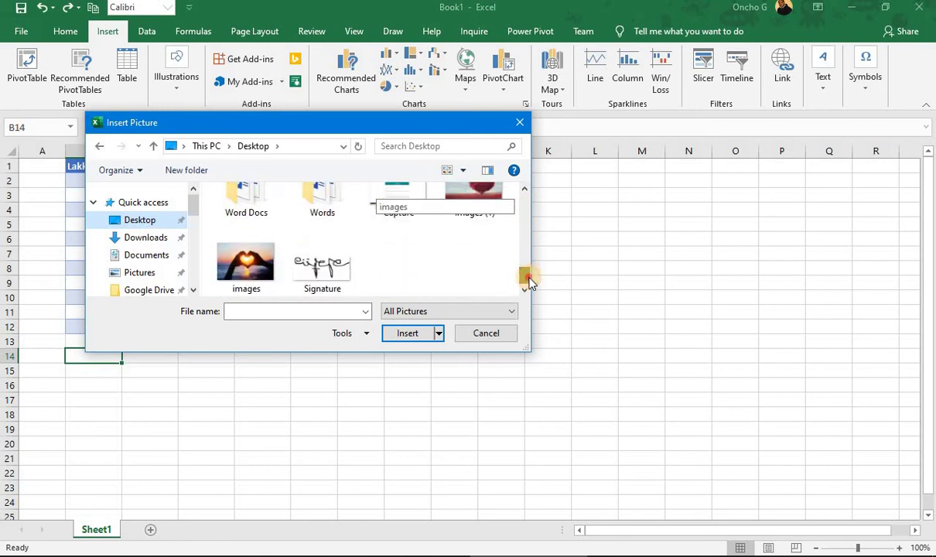
left_click(236, 267)
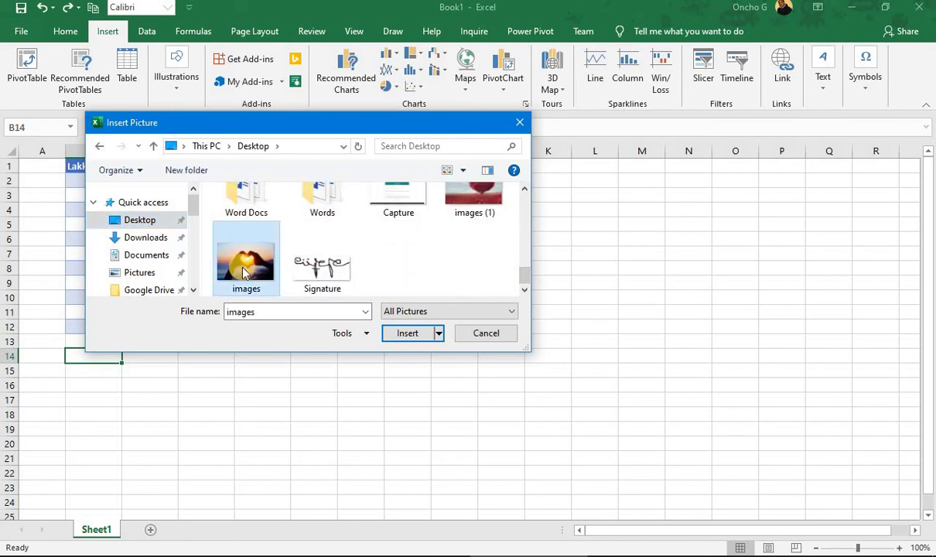
left_click(408, 336)
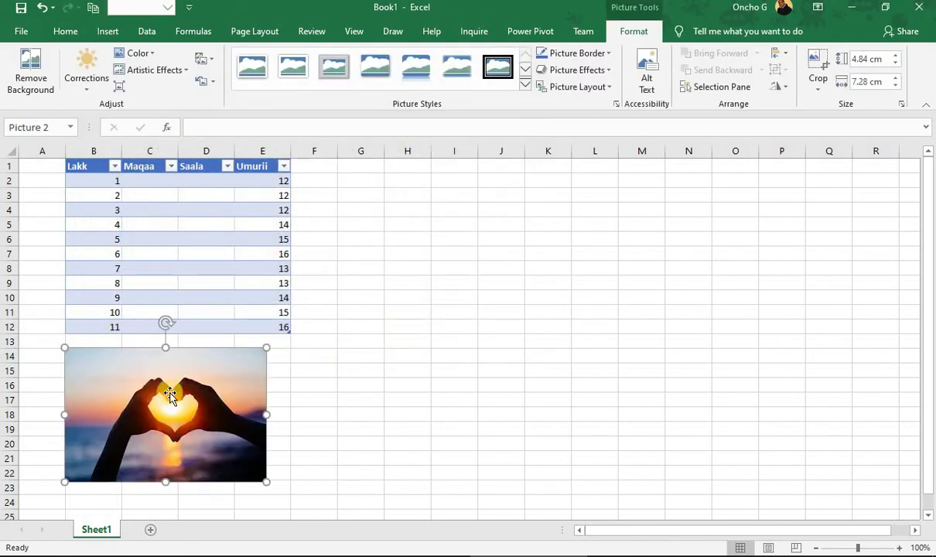
Step: Move the heart-hands picture beside the table so that it covers about G6 to K15
left_click_drag(170, 395, 510, 244)
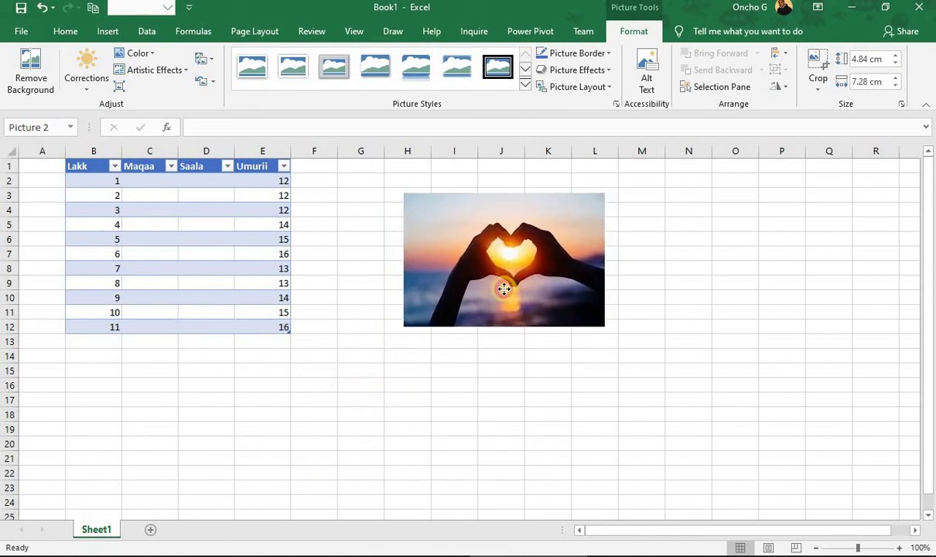
left_click_drag(503, 289, 467, 240)
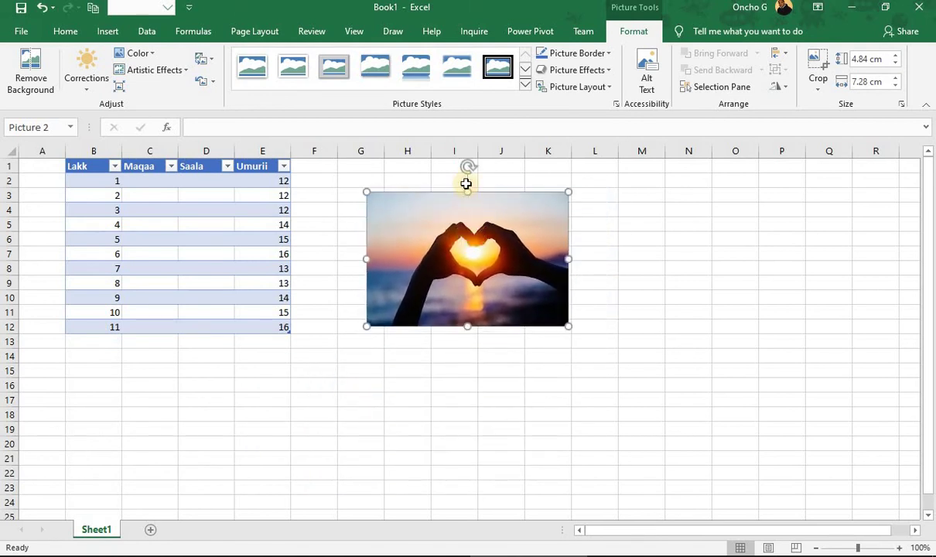
left_click_drag(468, 164, 419, 219)
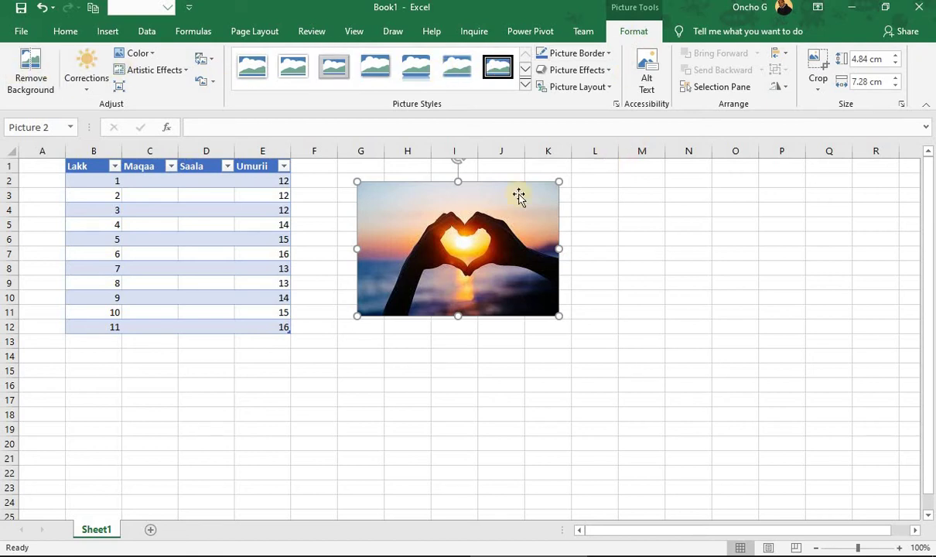
left_click_drag(428, 288, 433, 314)
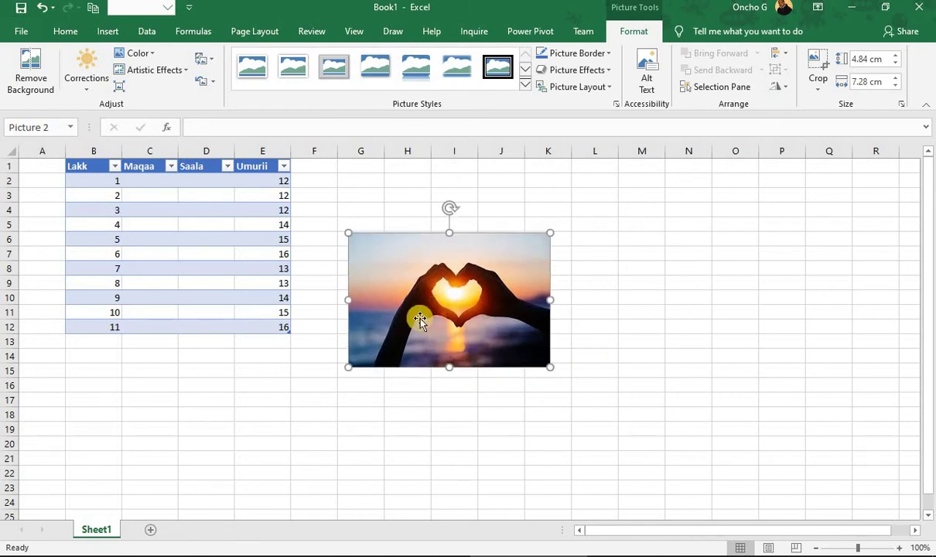
Step: Examine the correction, color and artistic effect variations available for the picture without applying any
left_click(88, 93)
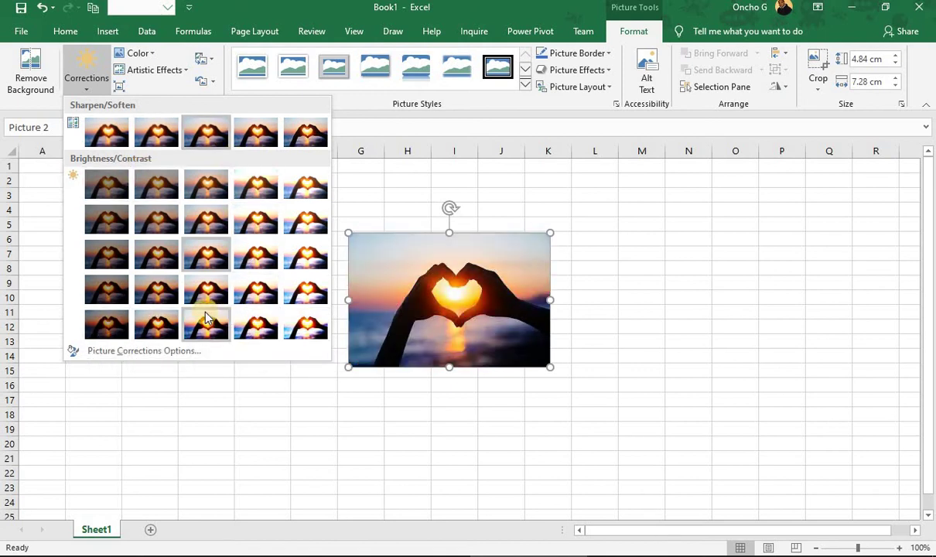
left_click(153, 55)
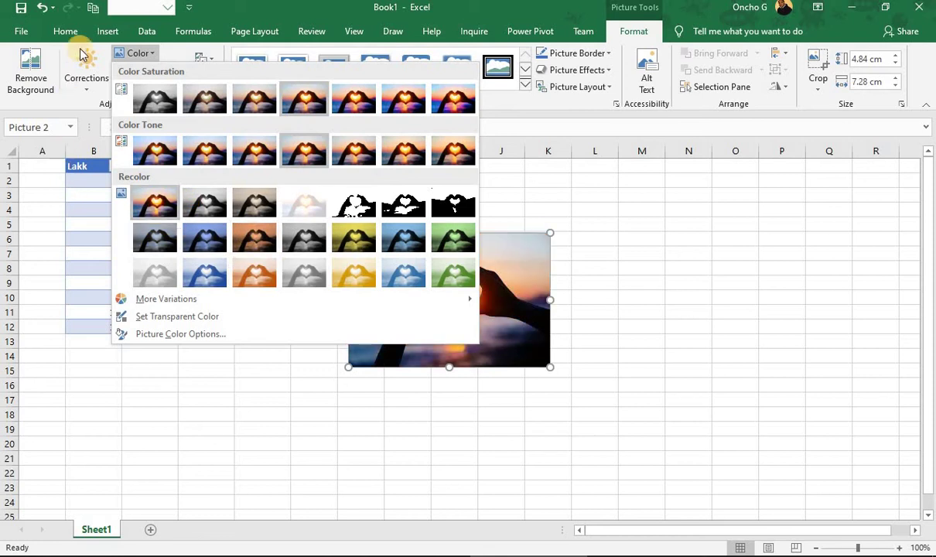
left_click(158, 55)
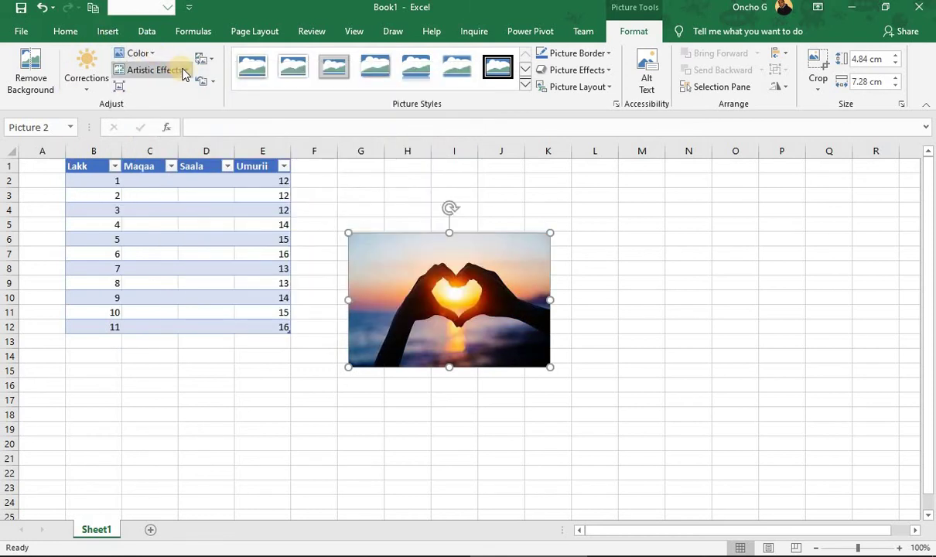
left_click(183, 70)
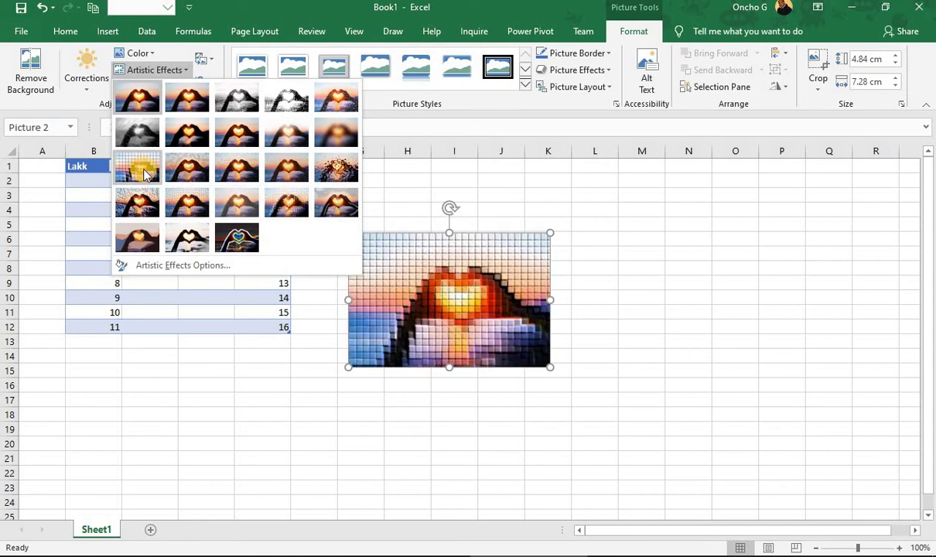
left_click(153, 69)
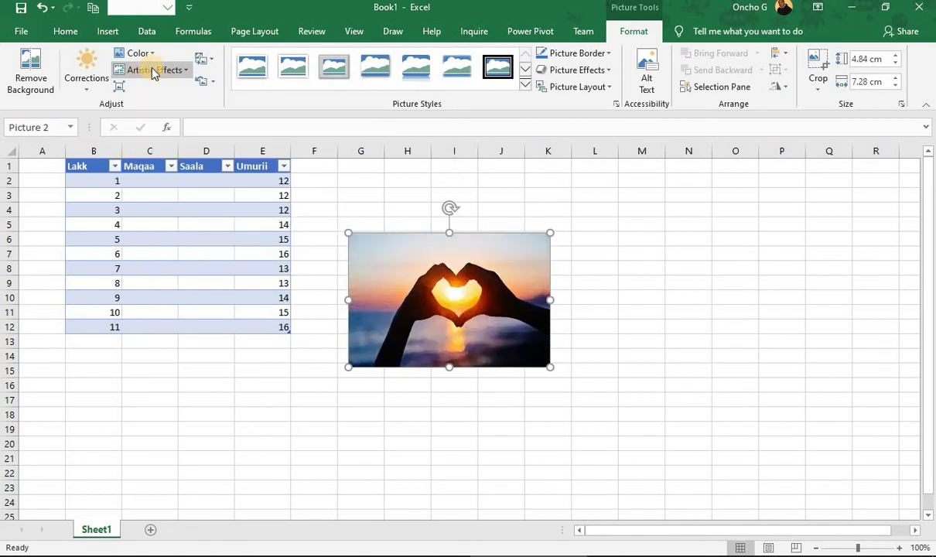
left_click(210, 61)
left_click(213, 66)
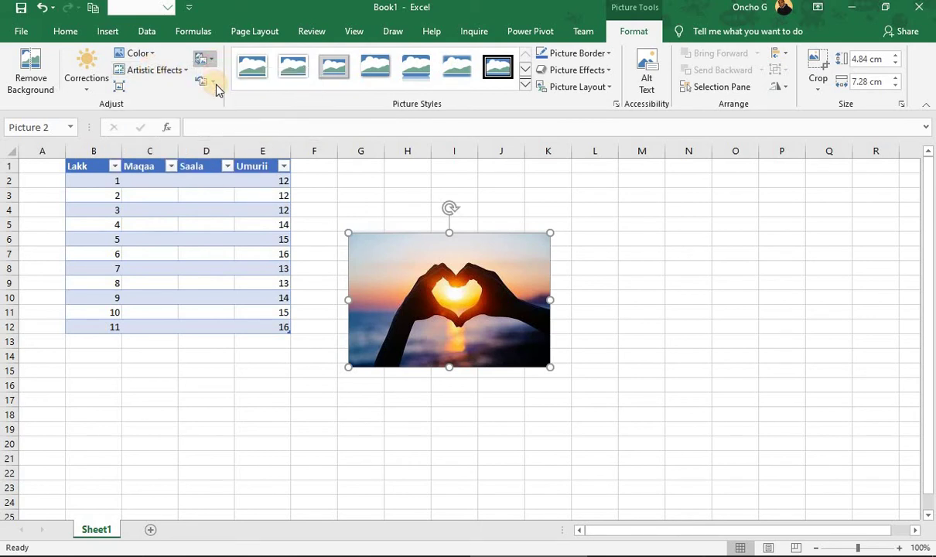
left_click(217, 81)
Step: Apply the last picture style, an oval with a metallic frame, to the heart-hands picture and deselect it
left_click(234, 73)
left_click(246, 68)
left_click(525, 86)
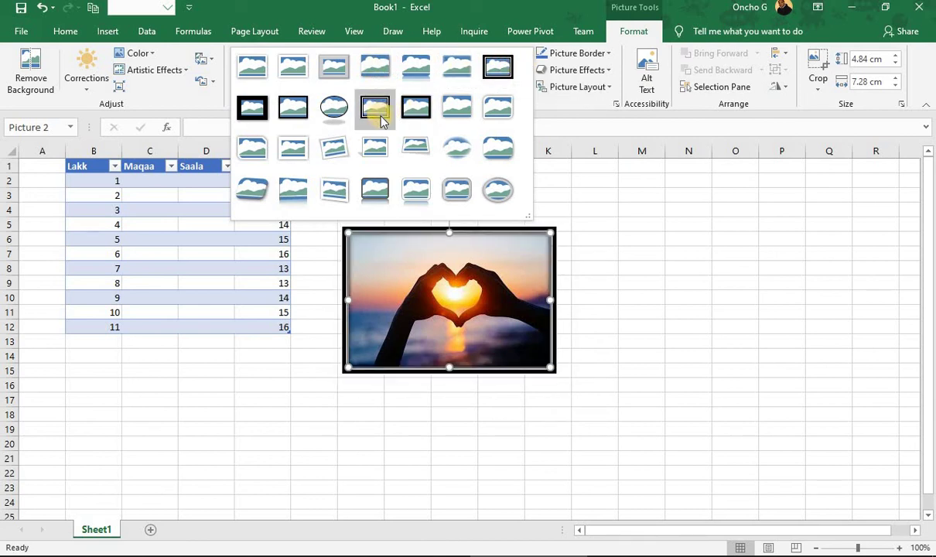
left_click(497, 197)
left_click(604, 310)
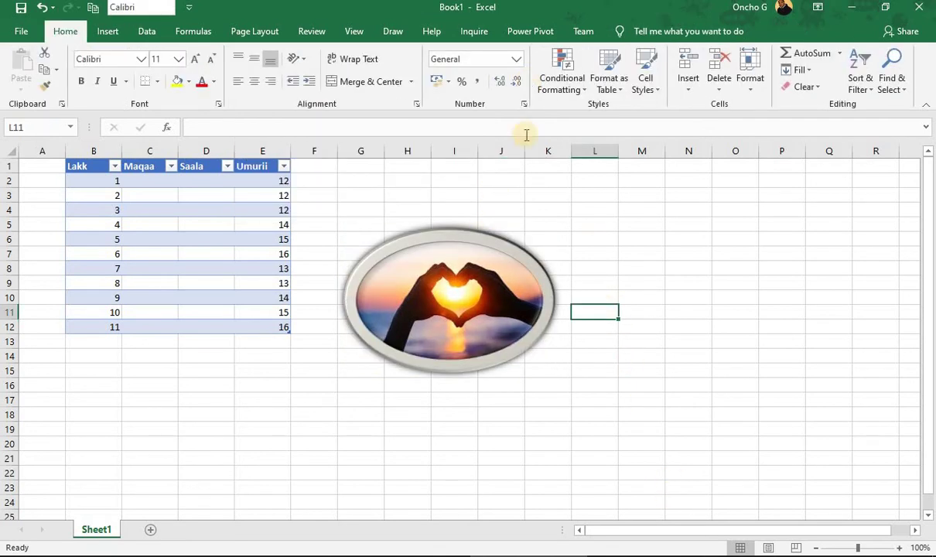
Step: Preview standard border colors such as green on the oval picture without changing its border
left_click(424, 277)
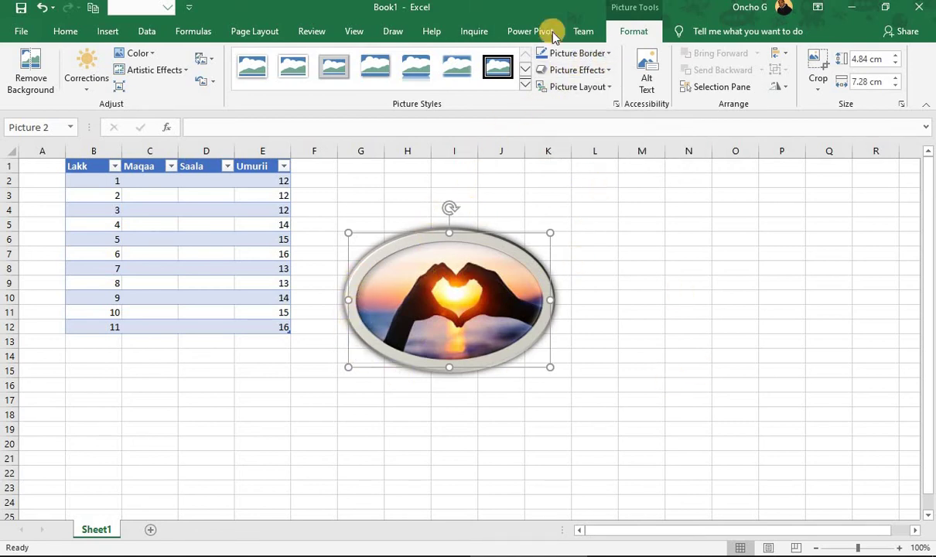
left_click(608, 54)
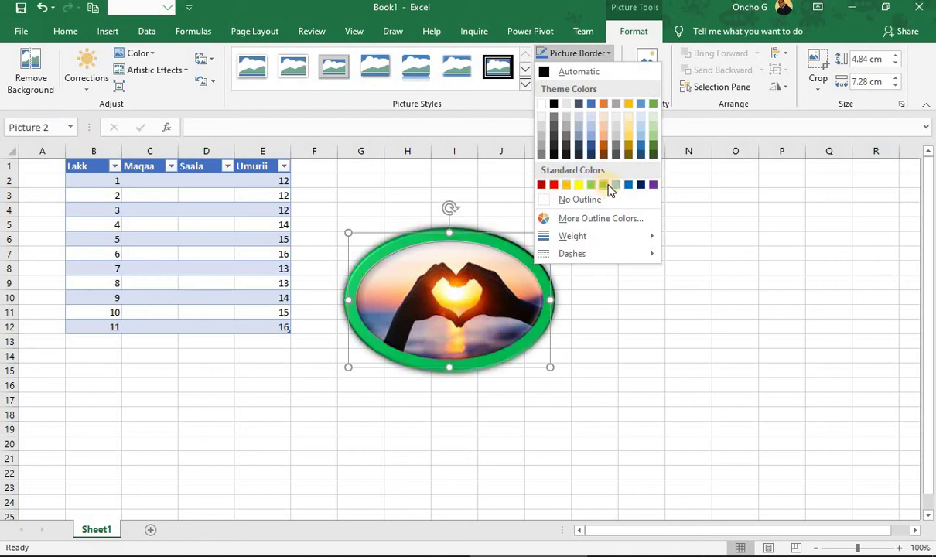
left_click(608, 59)
Step: Add the third reflection variation of the first row to the oval picture
left_click(611, 70)
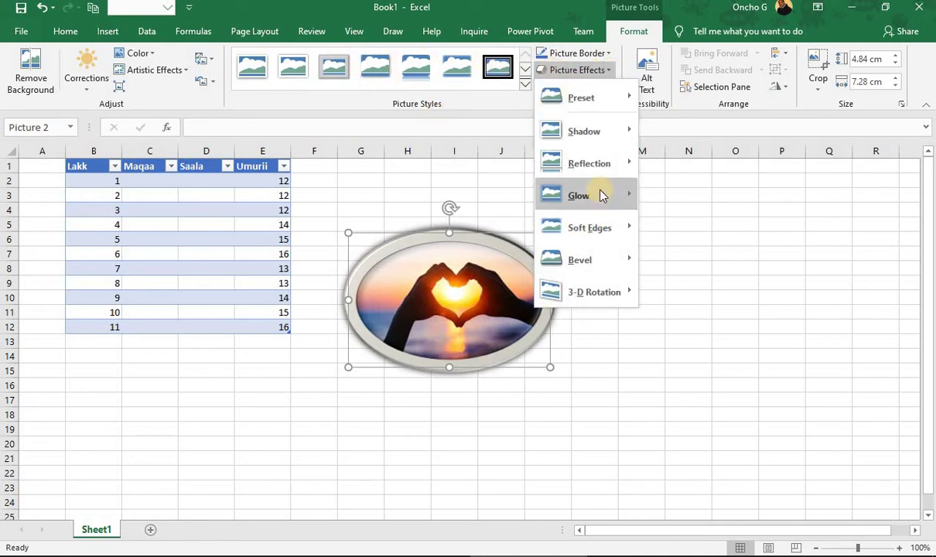
mouse_move(604, 195)
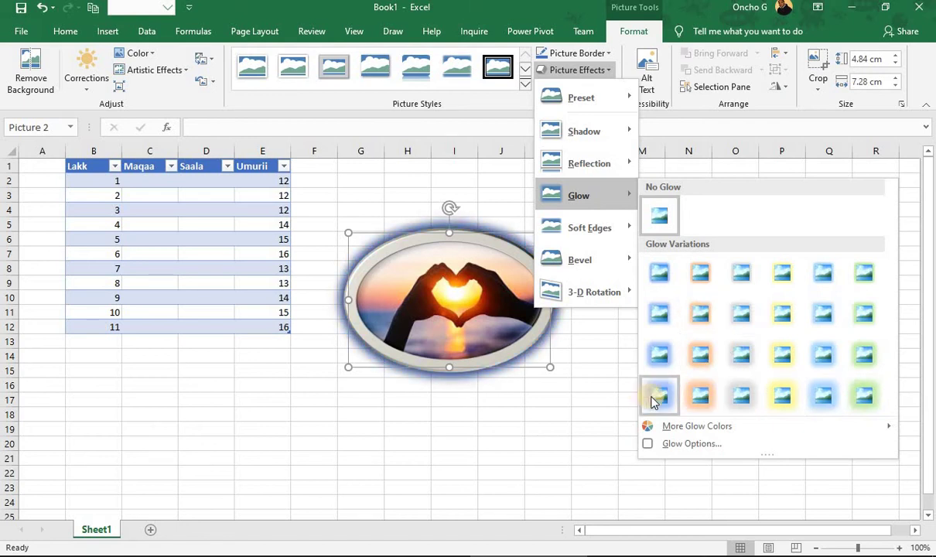
mouse_move(607, 262)
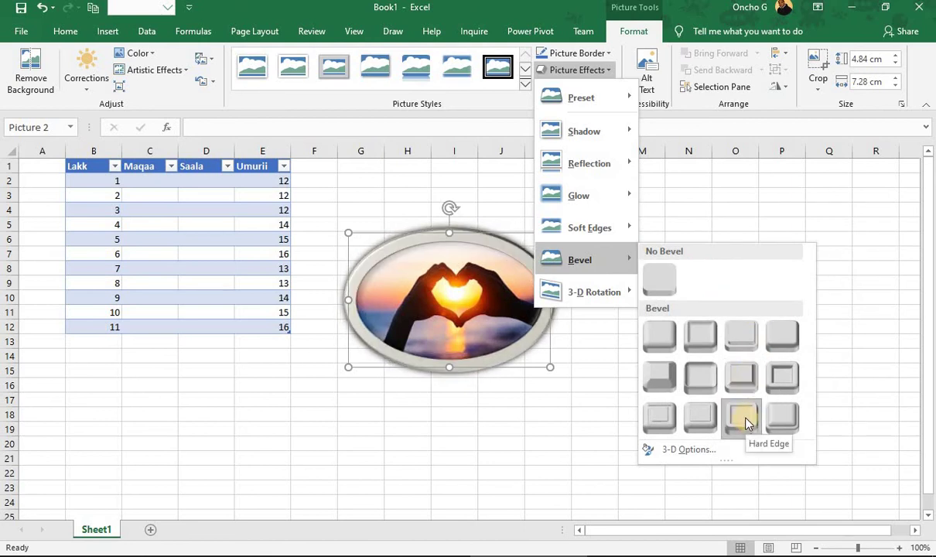
mouse_move(623, 294)
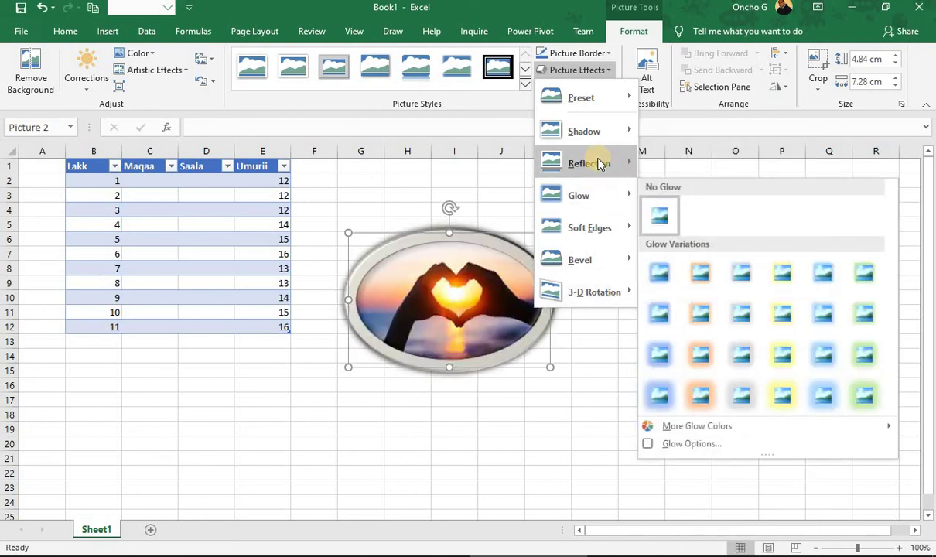
mouse_move(603, 163)
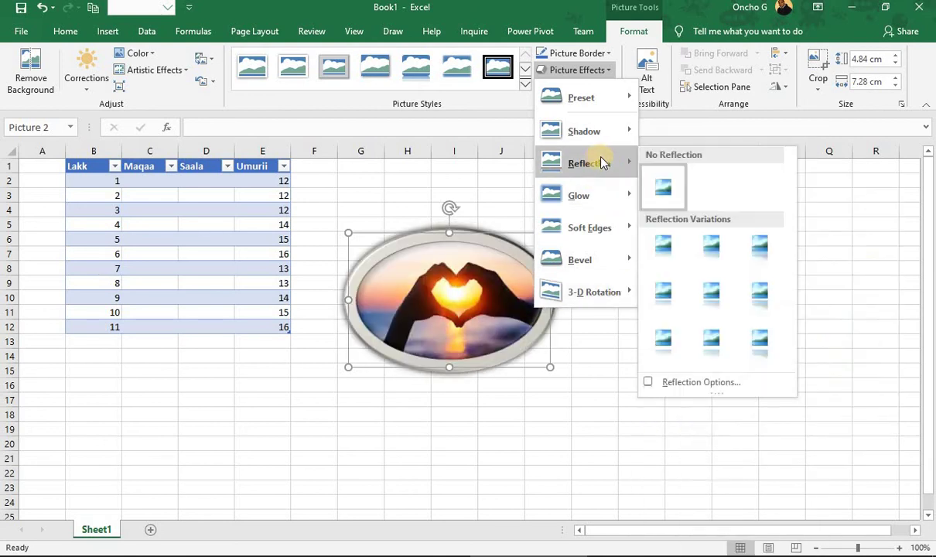
left_click(758, 250)
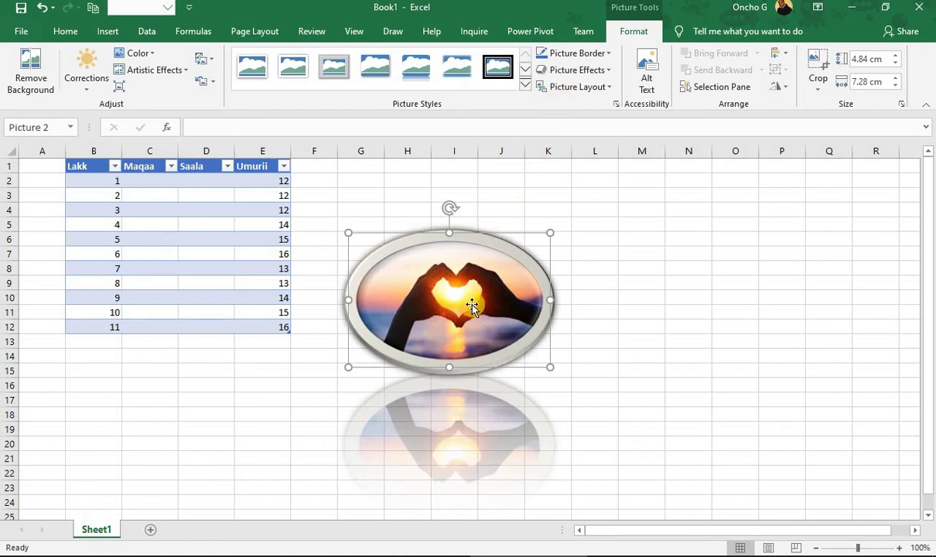
Step: Examine the Alt Text pane for the oval picture, including its description box and pane options, without entering a description, and close it
left_click_drag(468, 298, 460, 254)
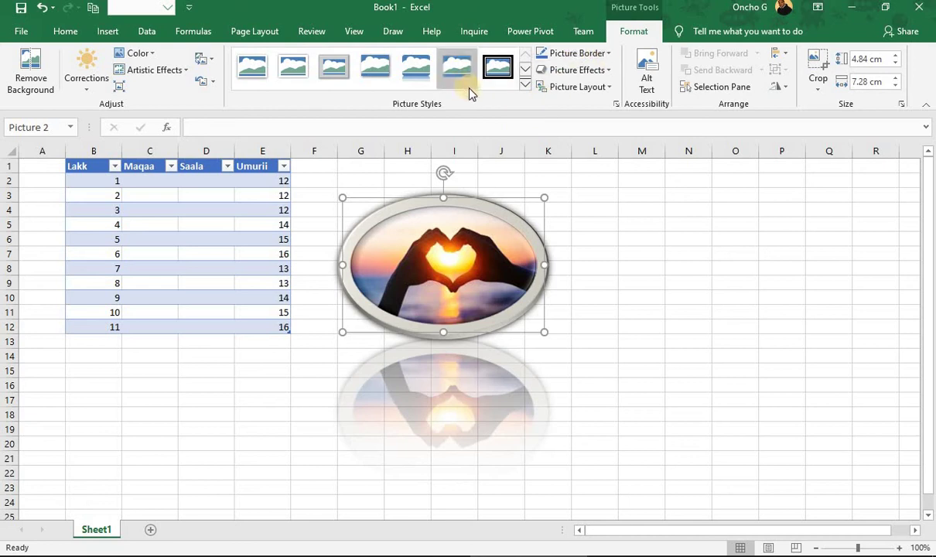
left_click(650, 89)
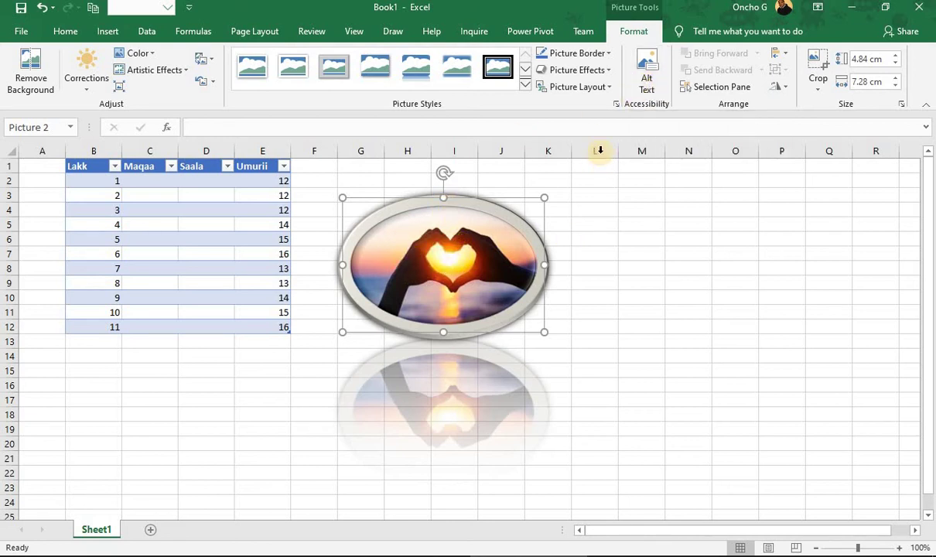
left_click(648, 78)
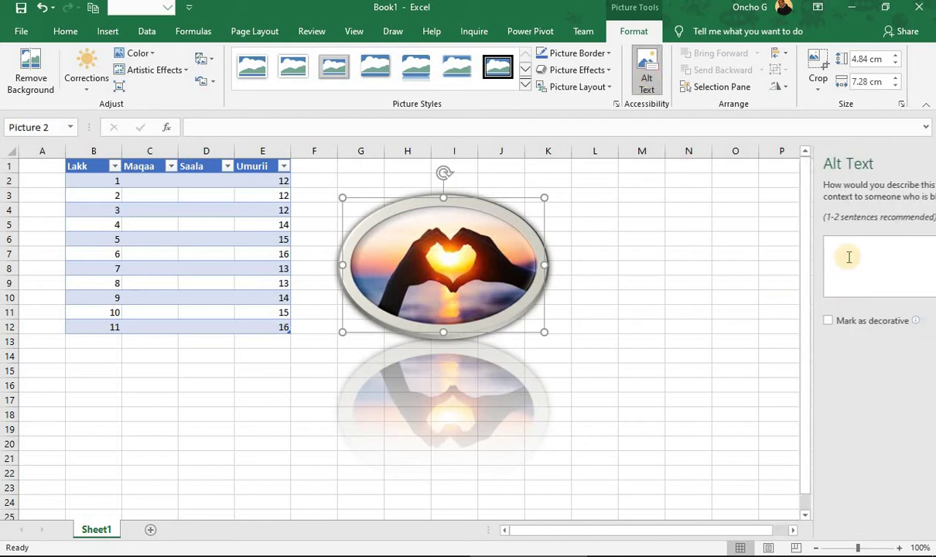
left_click(774, 253)
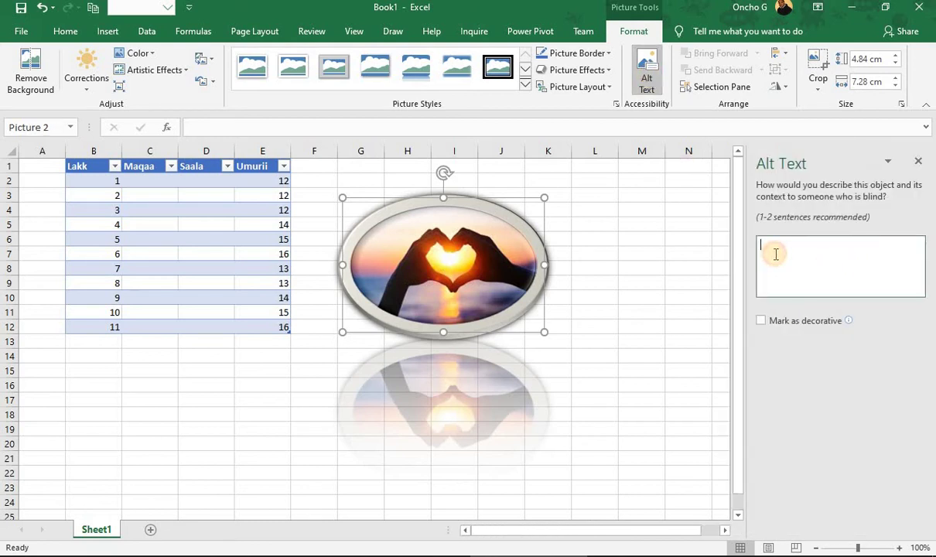
left_click(889, 163)
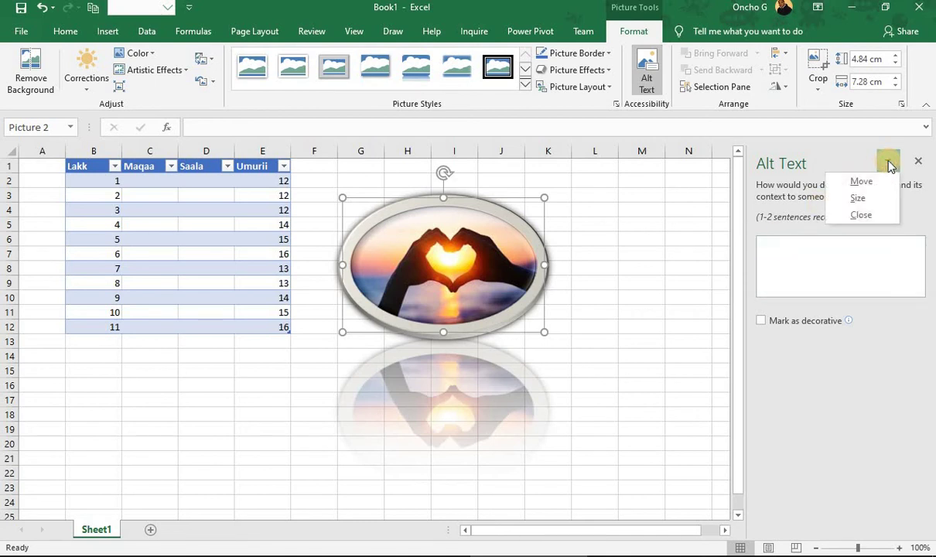
left_click(797, 255)
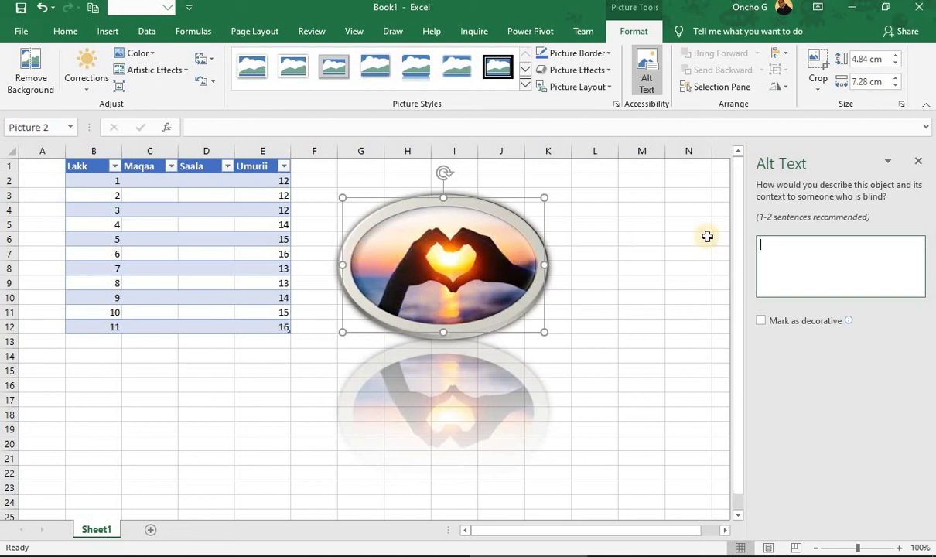
left_click(887, 161)
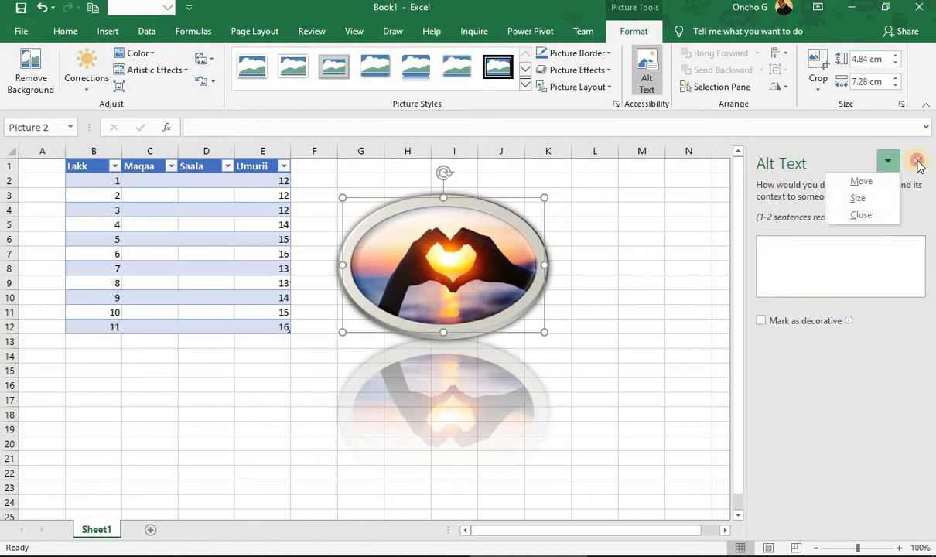
left_click(858, 215)
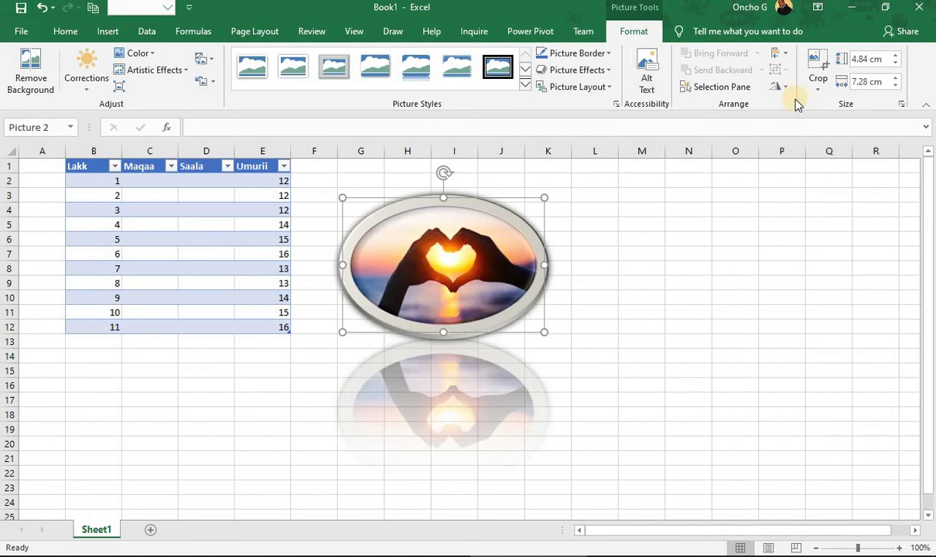
Step: Crop the oval picture from its lower edge and both sides to about 3.39 cm high and 2.94 cm wide, and deselect it
left_click(816, 64)
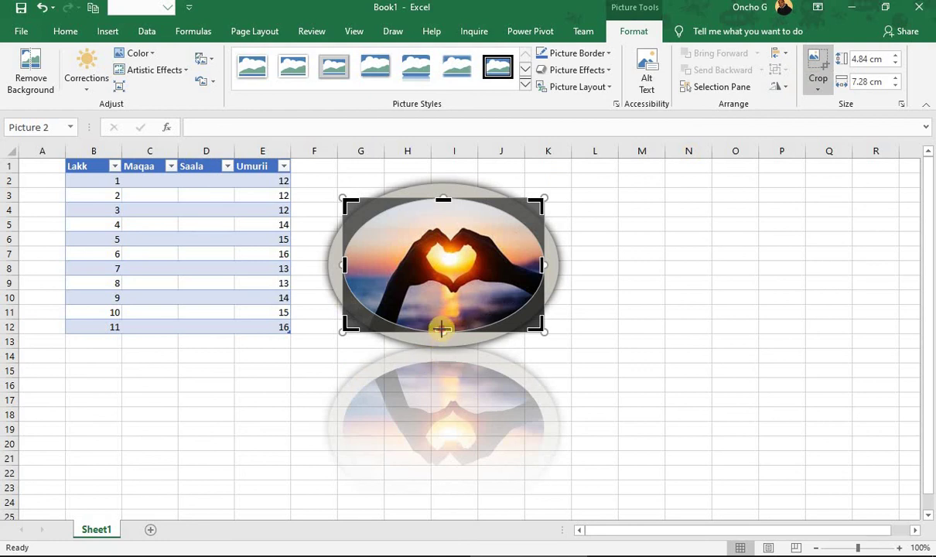
left_click_drag(441, 329, 443, 290)
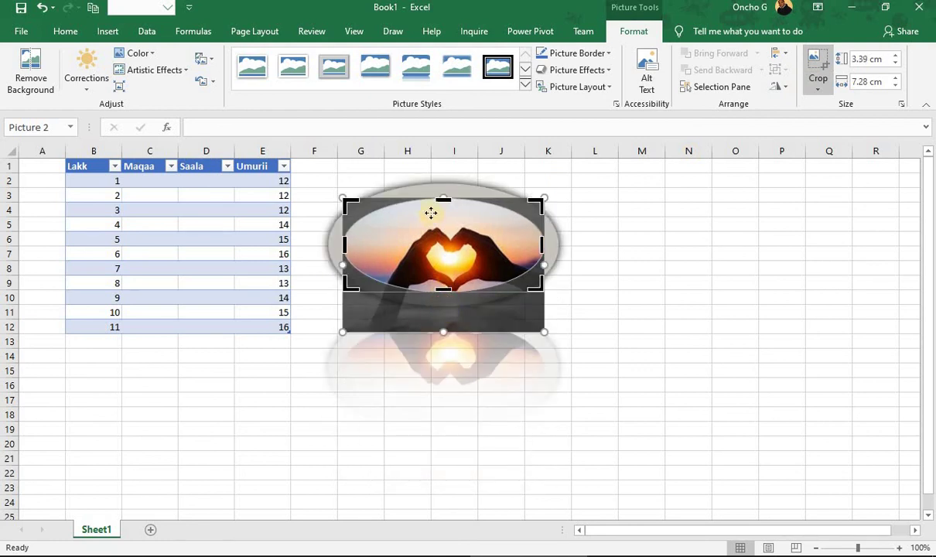
left_click_drag(345, 246, 403, 246)
left_click_drag(538, 246, 523, 265)
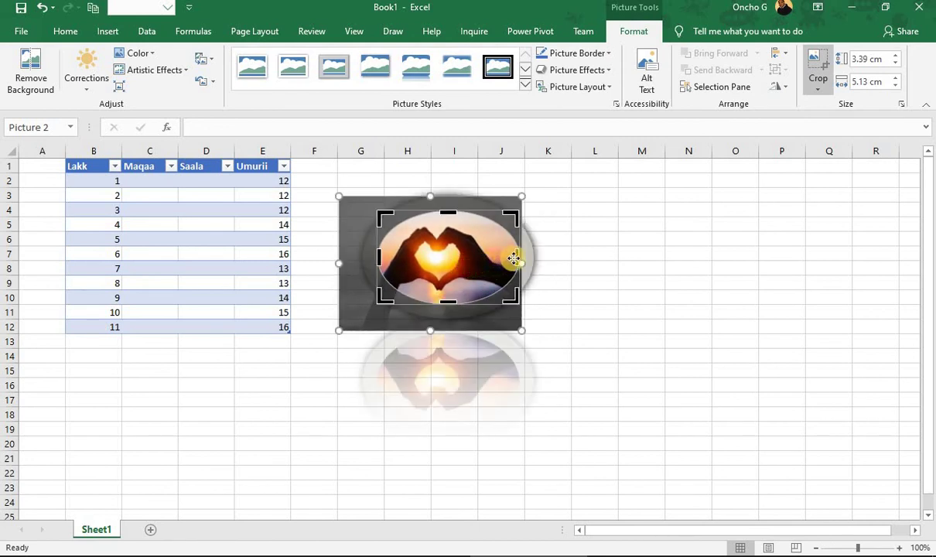
key("Escape")
left_click_drag(488, 266, 398, 258)
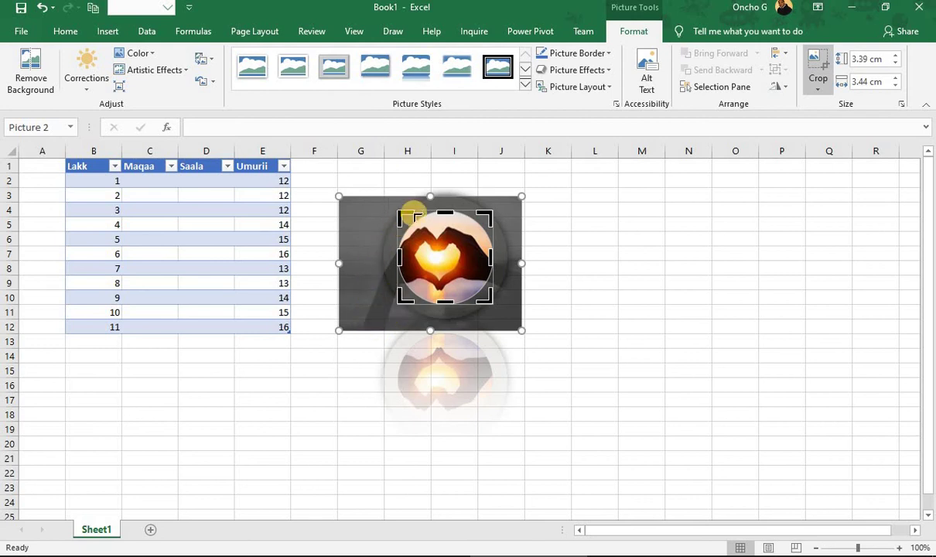
left_click_drag(487, 259, 451, 263)
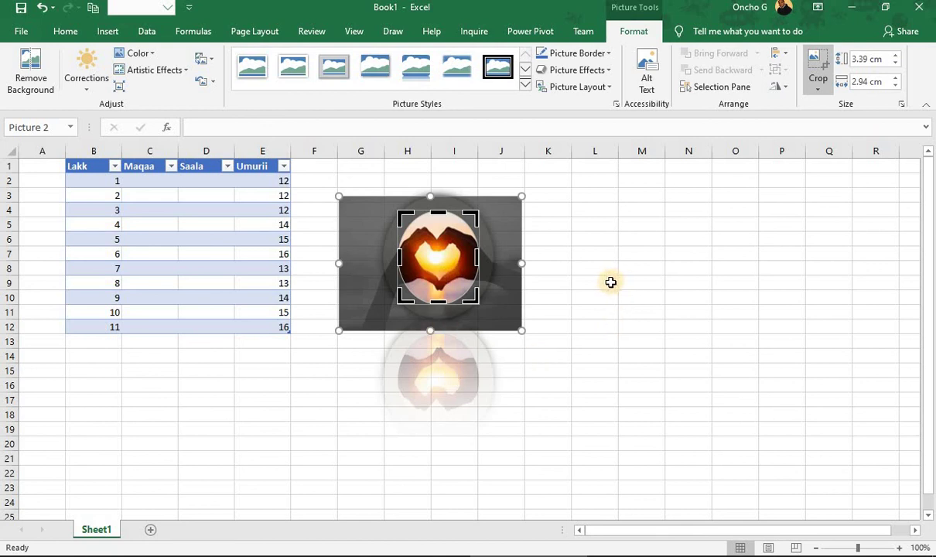
left_click(820, 70)
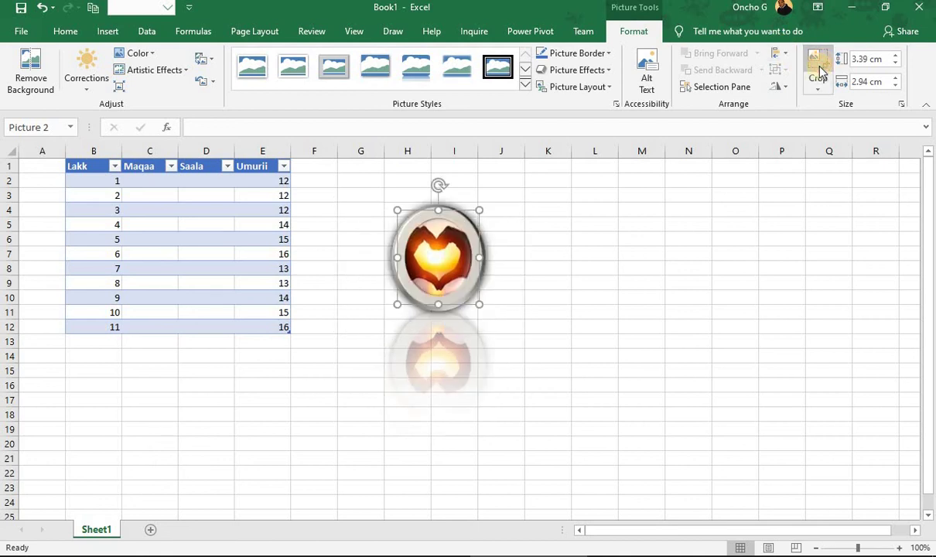
left_click(408, 387)
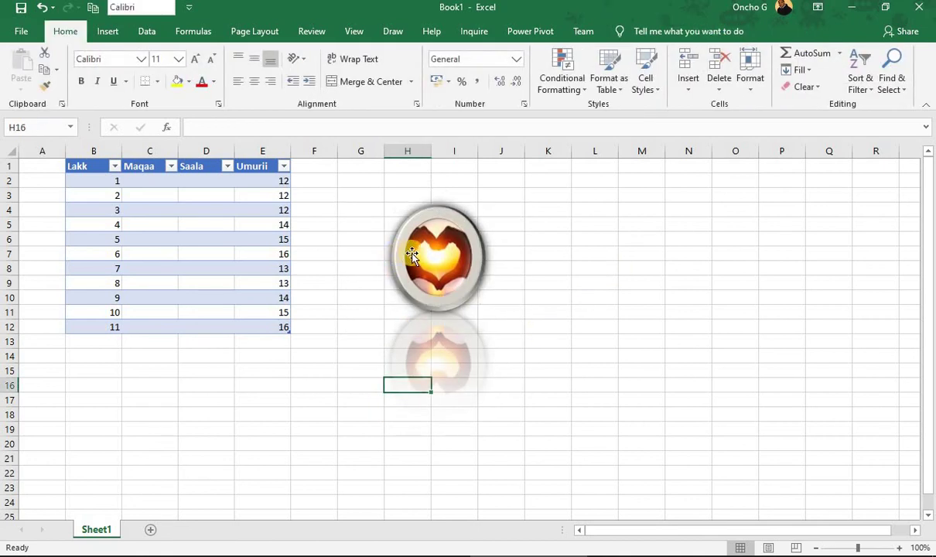
Step: Undo all the crop changes and the earlier upward move of the oval picture, and deselect it
left_click(40, 7)
left_click(41, 8)
left_click(40, 8)
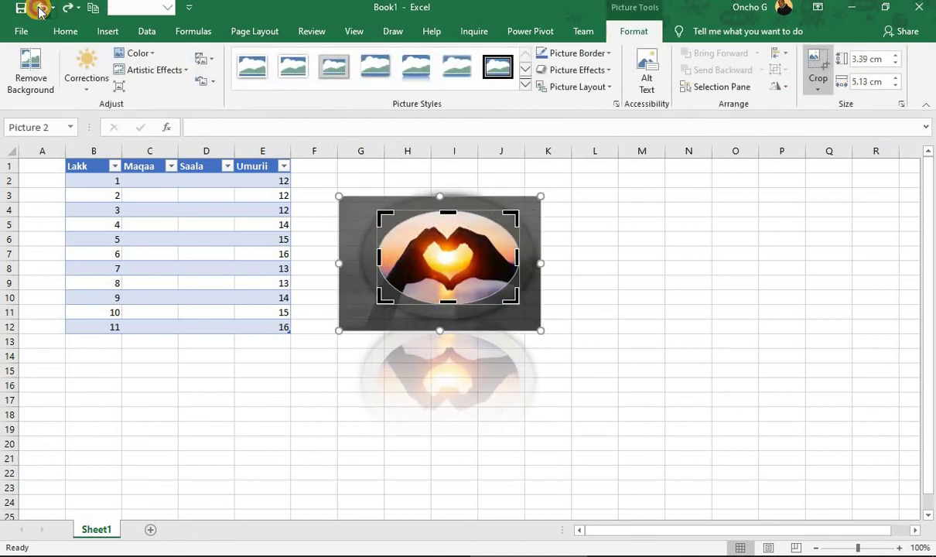
left_click(40, 7)
left_click(41, 8)
left_click(40, 7)
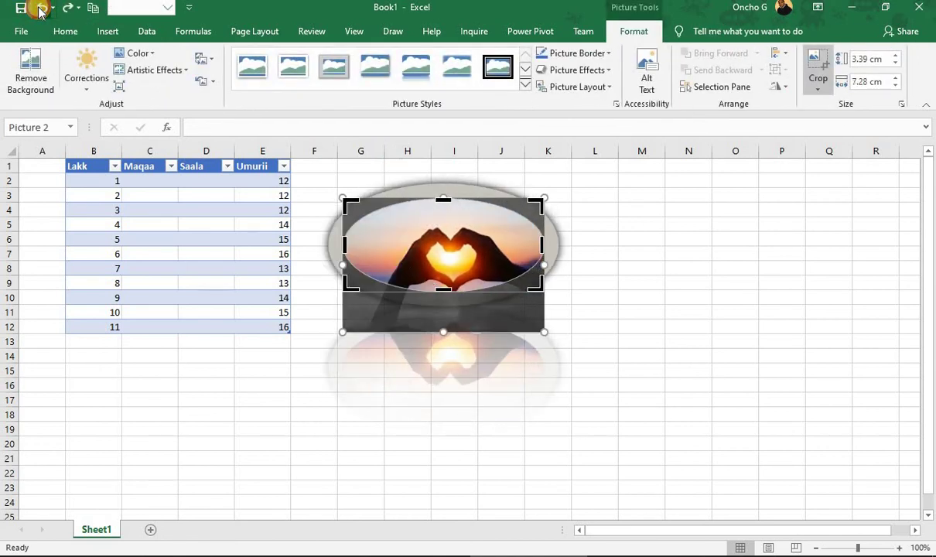
left_click(40, 8)
left_click(707, 261)
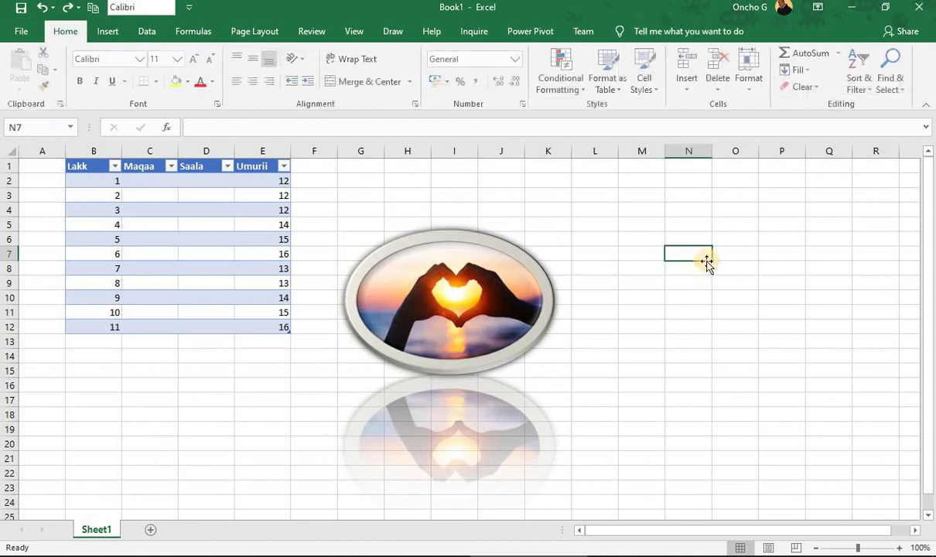
Step: Select and deselect the oval picture several times, comparing it with empty cells and its reflection, to examine when the picture formatting tools are available
left_click(412, 255)
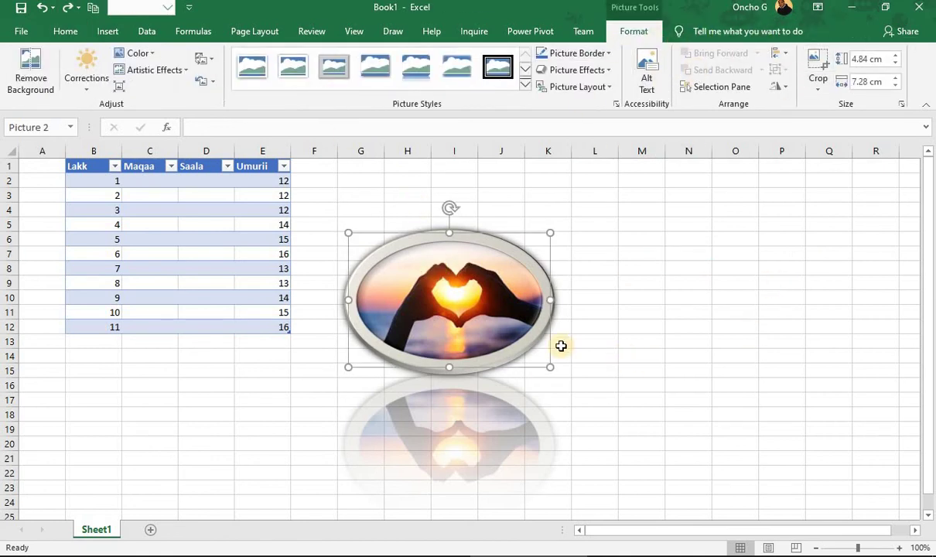
left_click(588, 238)
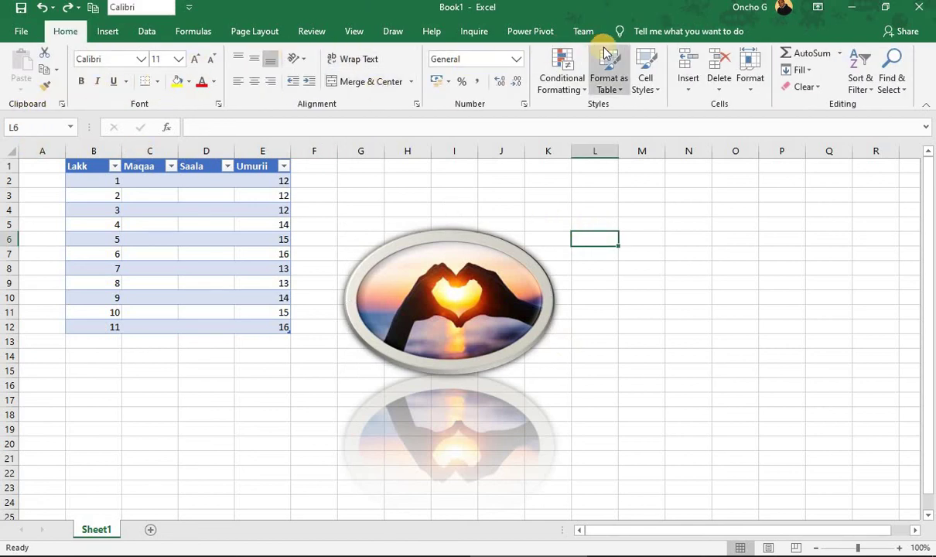
left_click(442, 286)
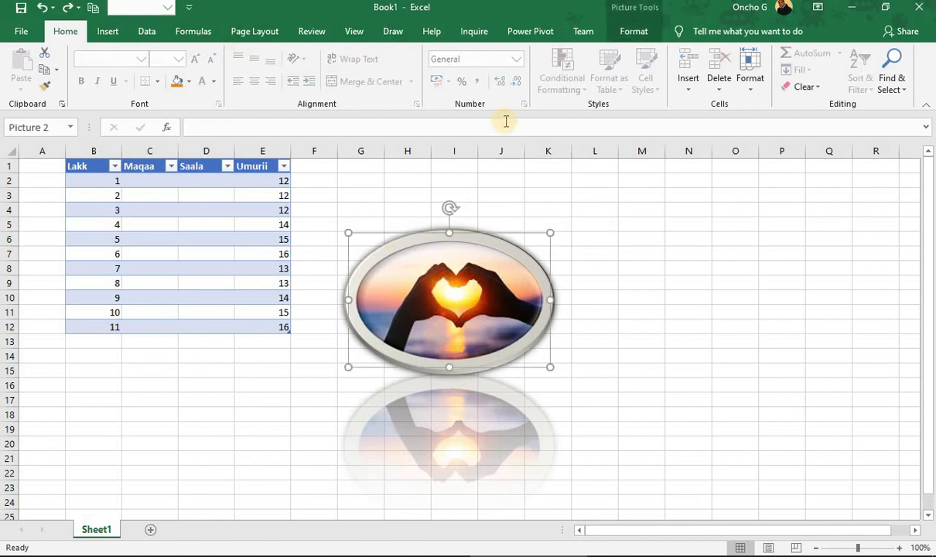
left_click(487, 281)
left_click(520, 240)
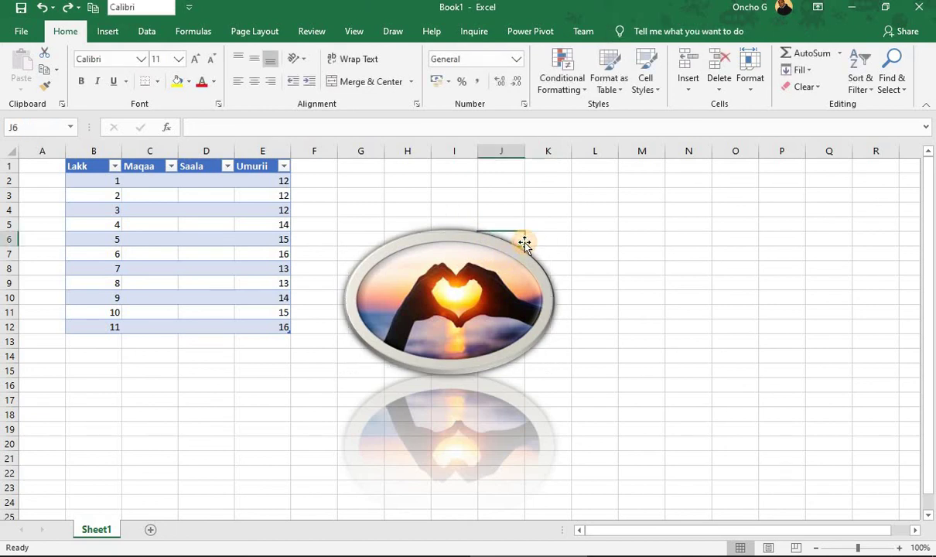
left_click(494, 297)
left_click(471, 440)
left_click(453, 311)
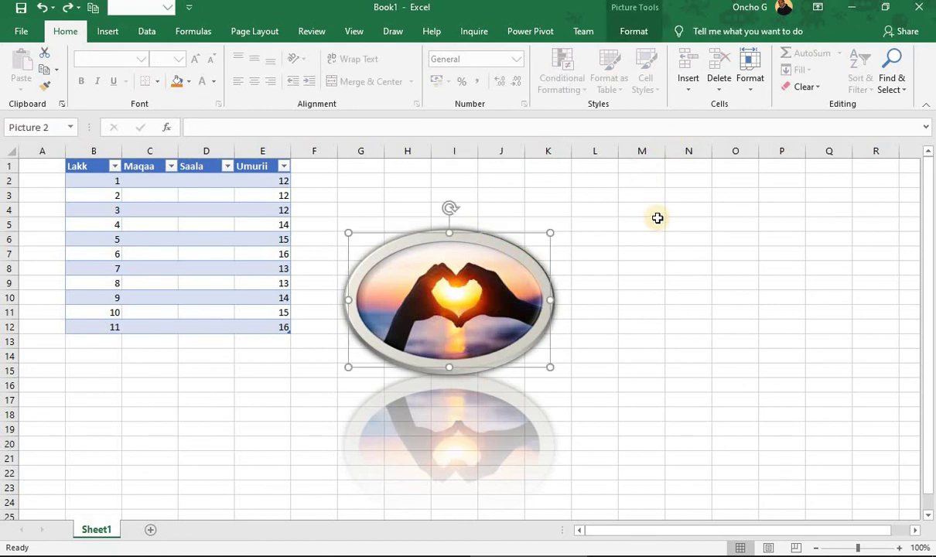
left_click(606, 239)
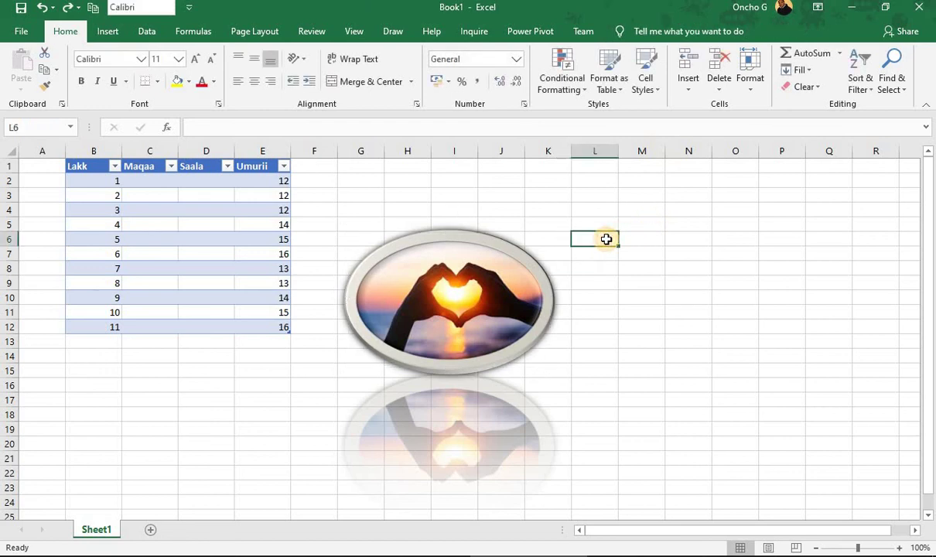
left_click(418, 356)
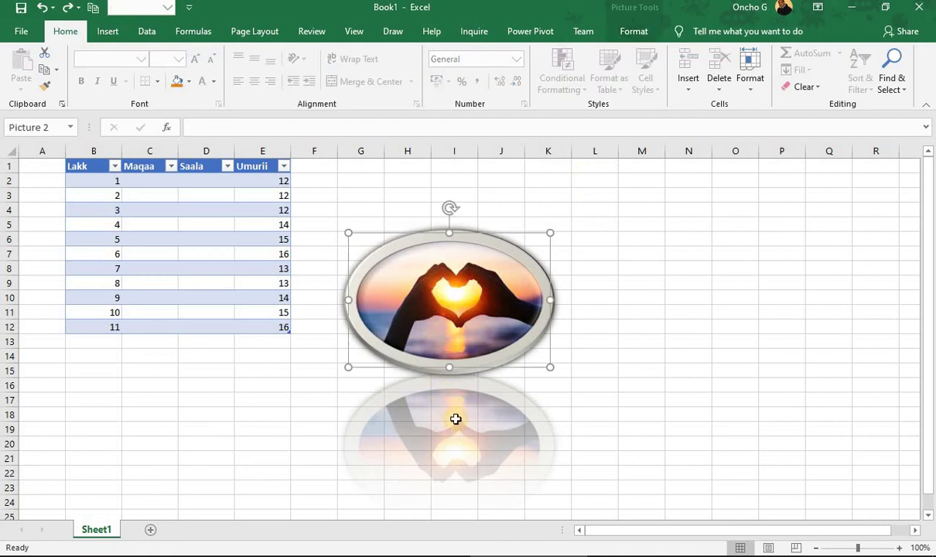
left_click(449, 413)
left_click(445, 308)
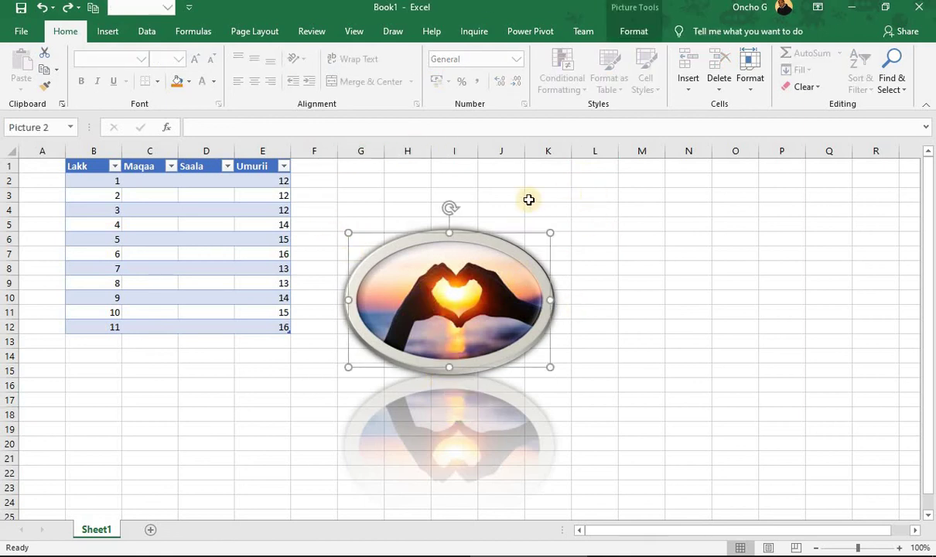
left_click(636, 34)
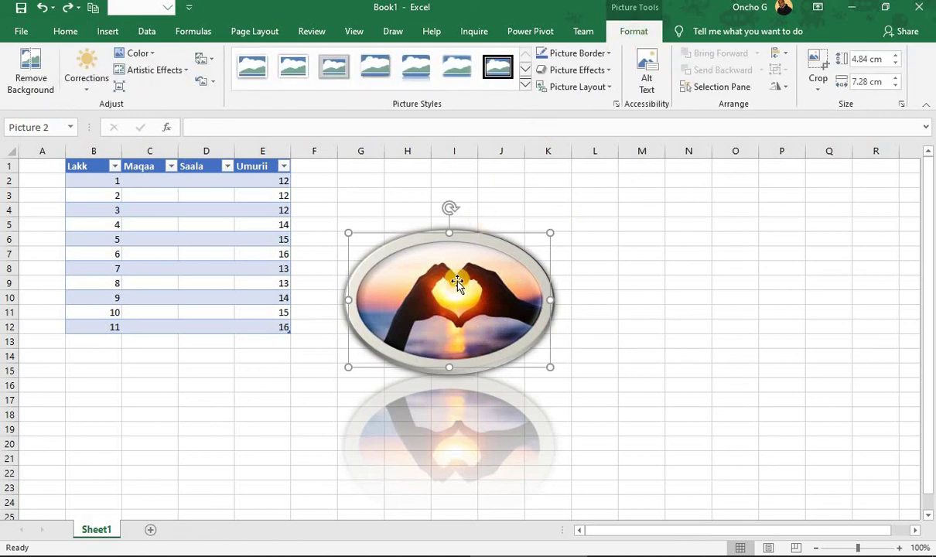
left_click(744, 267)
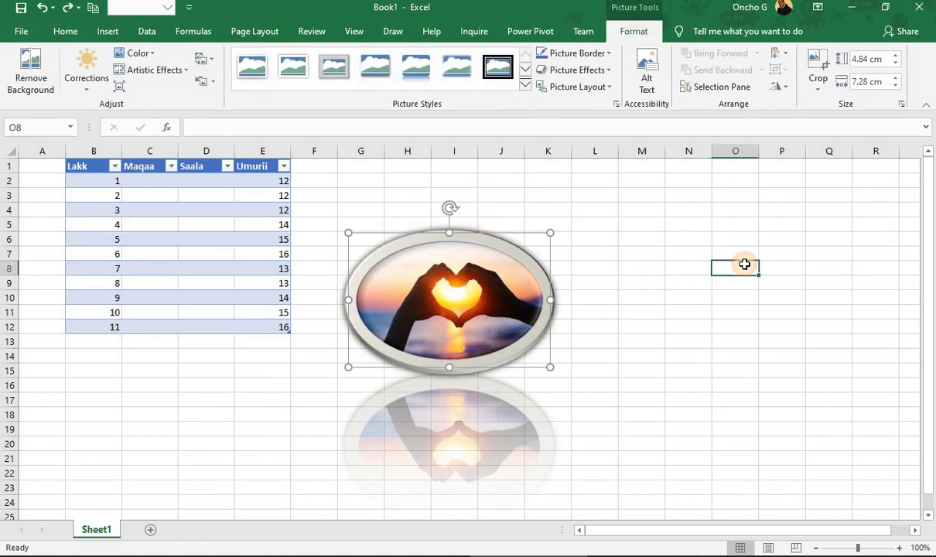
Step: Reduce the oval picture proportionally in small increments to 3.5 cm high and 5.26 cm wide
double_click(408, 298)
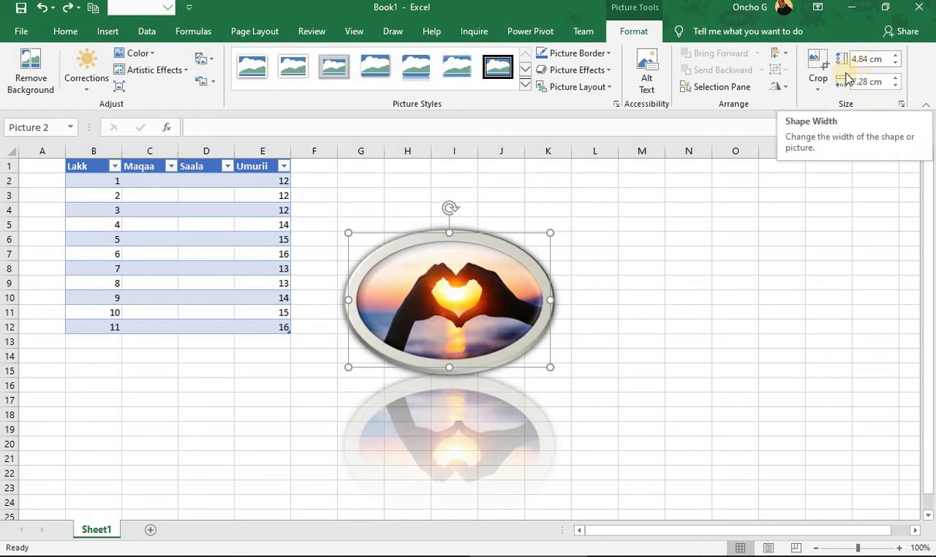
left_click(895, 83)
left_click(895, 83)
left_click(895, 83)
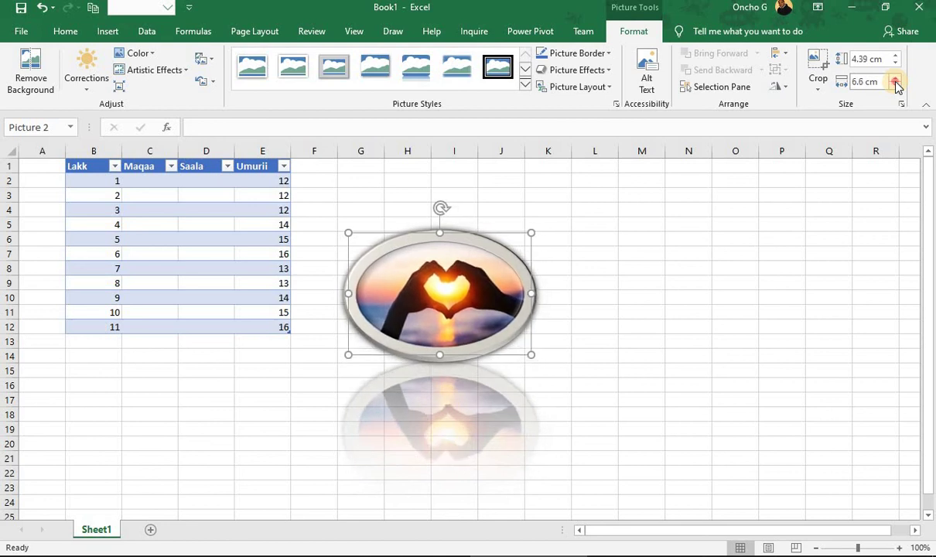
left_click(896, 83)
left_click(895, 63)
left_click(896, 64)
left_click(895, 63)
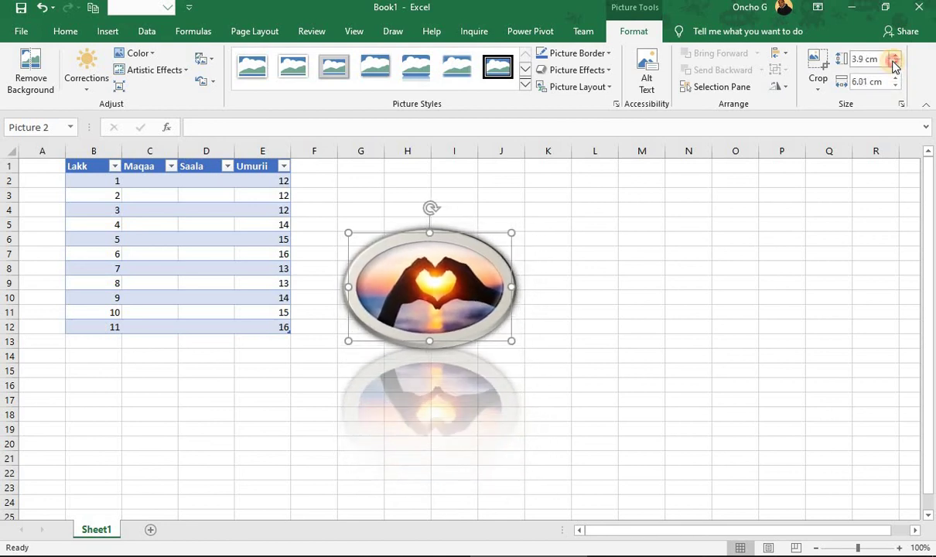
left_click(895, 64)
left_click(895, 63)
left_click(896, 64)
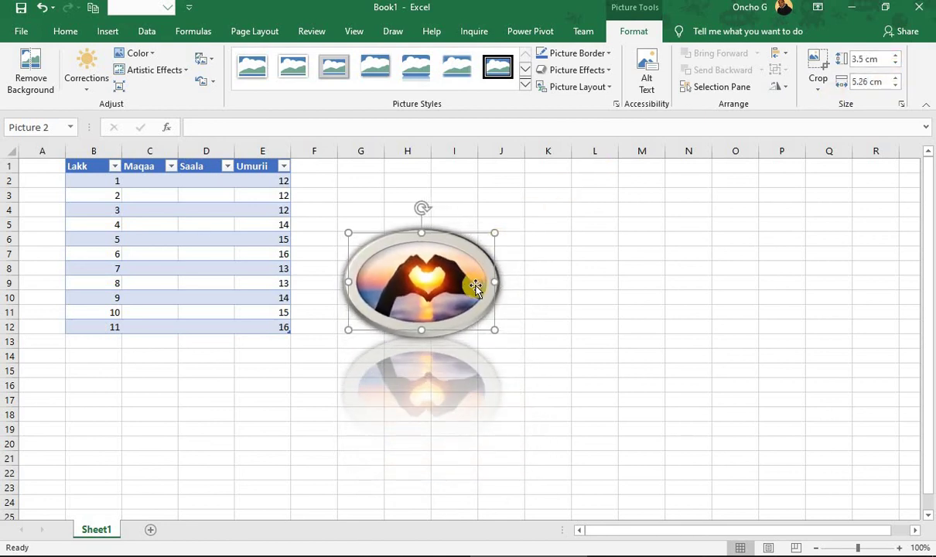
Step: Stretch the picture freehand into a wide, flat oval and place it beside the table across columns G to M, rows 2 to 8
left_click_drag(494, 281, 673, 288)
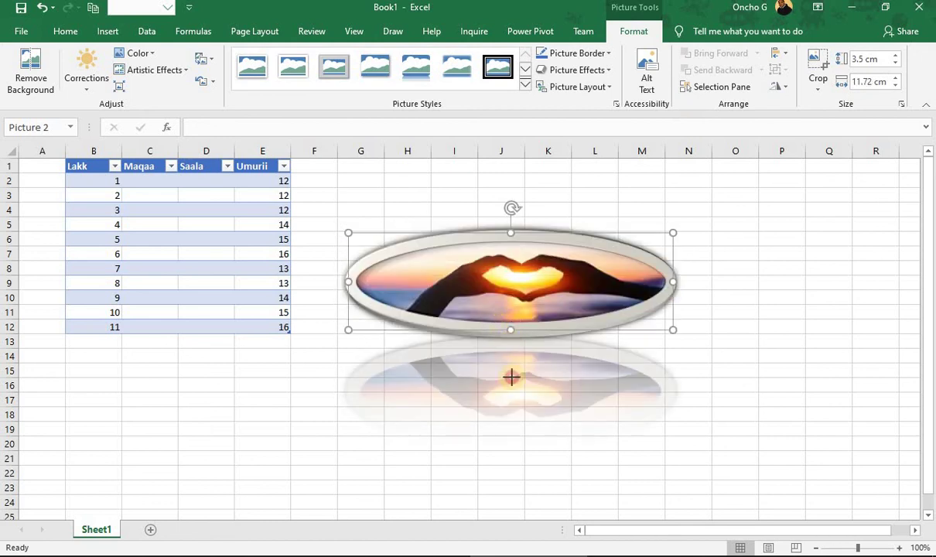
left_click_drag(511, 377, 508, 382)
mouse_move(472, 290)
left_mouse_down()
mouse_move(483, 192)
mouse_move(491, 202)
mouse_move(469, 301)
mouse_move(474, 292)
left_mouse_up()
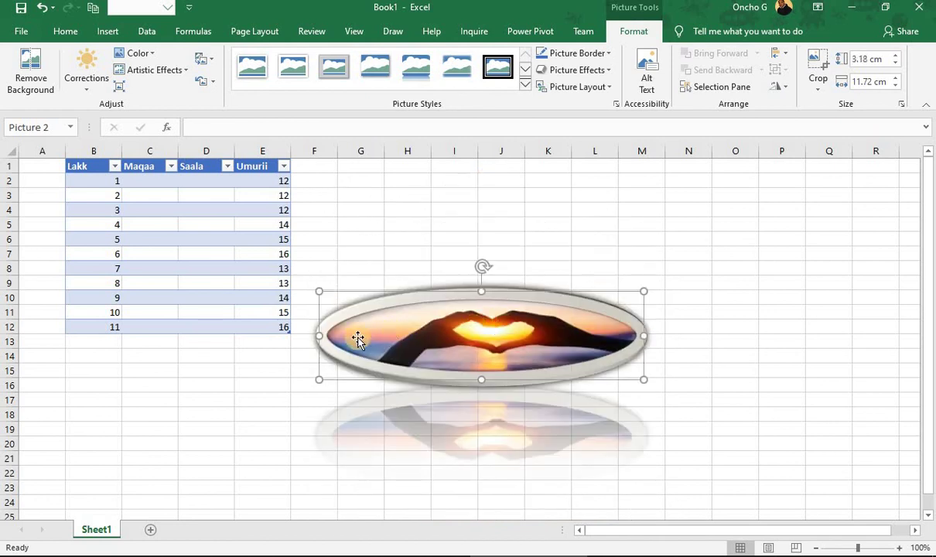
left_click_drag(383, 341, 363, 315)
left_click_drag(503, 293, 502, 246)
left_click_drag(437, 267, 422, 193)
Step: Insert the single pinkish-red apple with a white background from the Apple category of online pictures, starting from cell I16
left_click(106, 33)
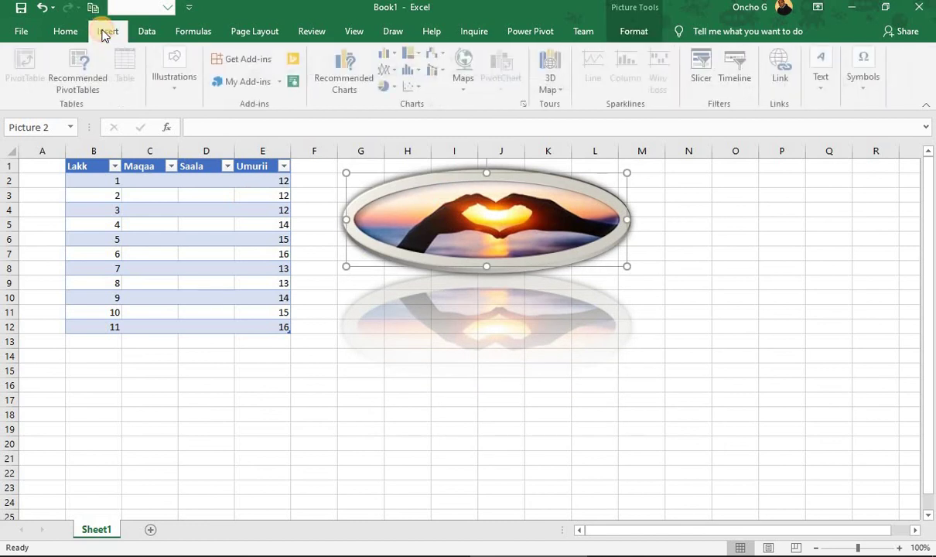
left_click(173, 93)
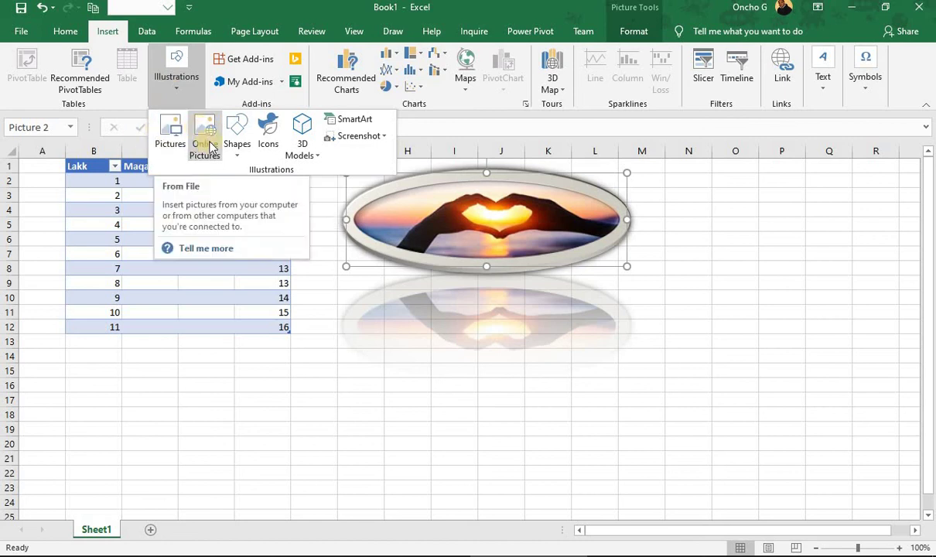
left_click(437, 371)
left_click(436, 386)
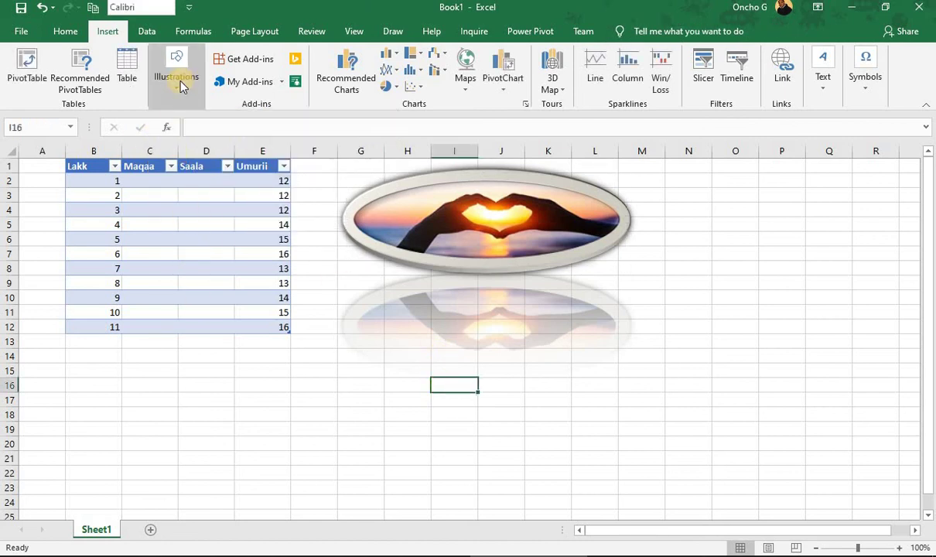
left_click(178, 81)
left_click(208, 137)
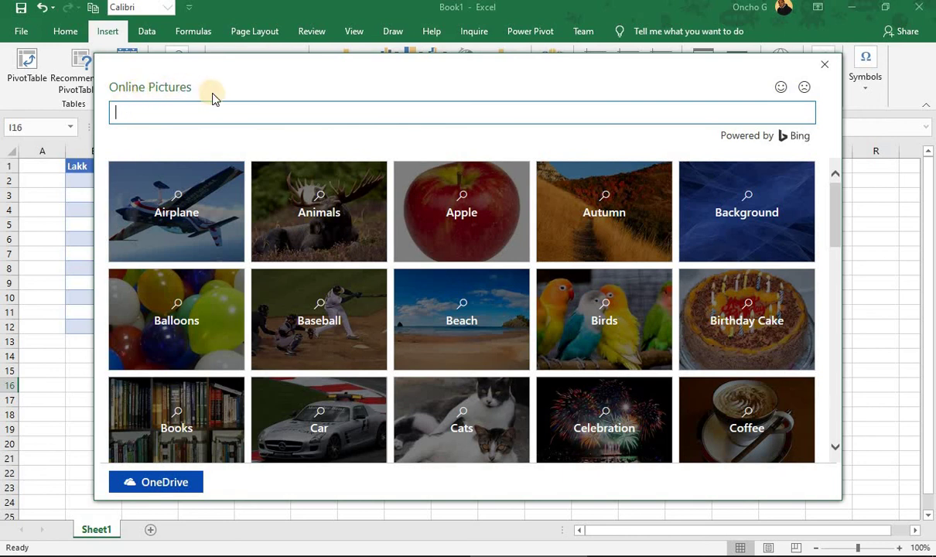
left_click(467, 223)
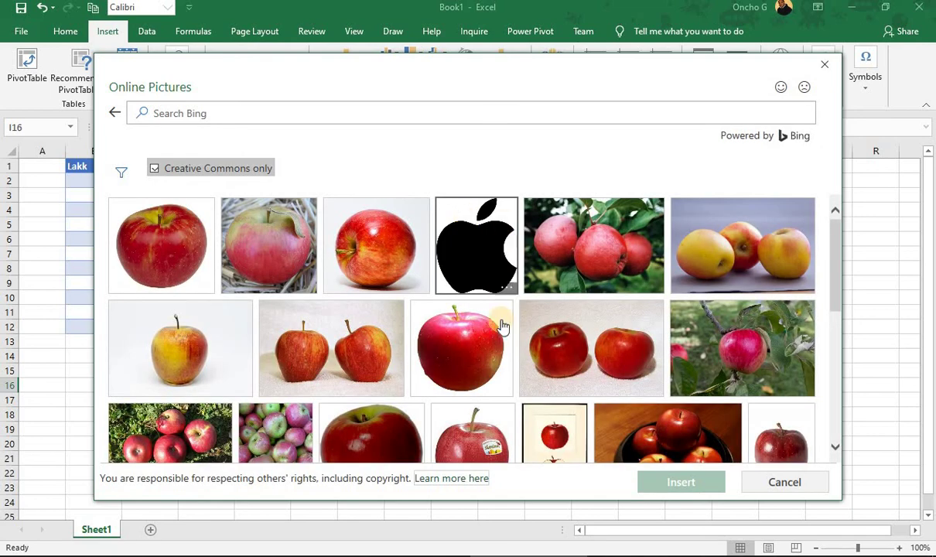
left_click(466, 365)
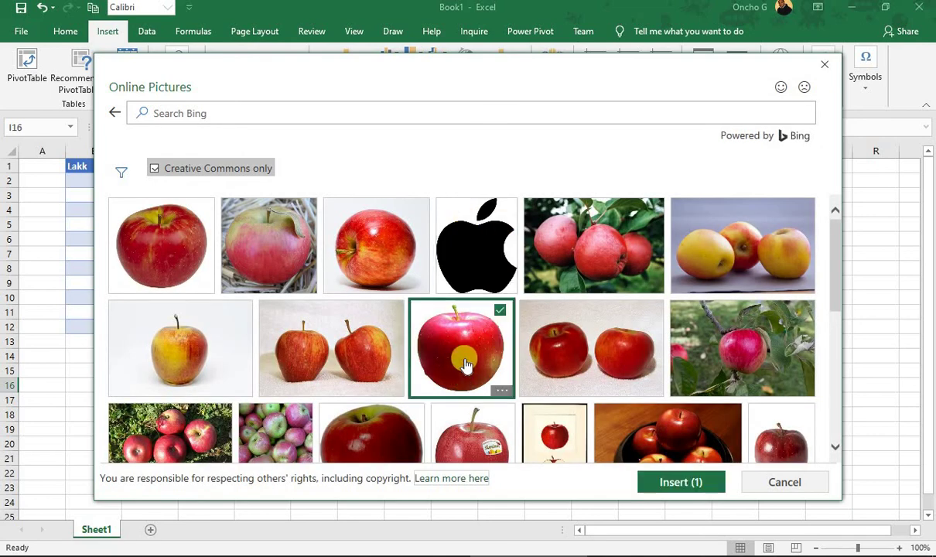
left_click(687, 485)
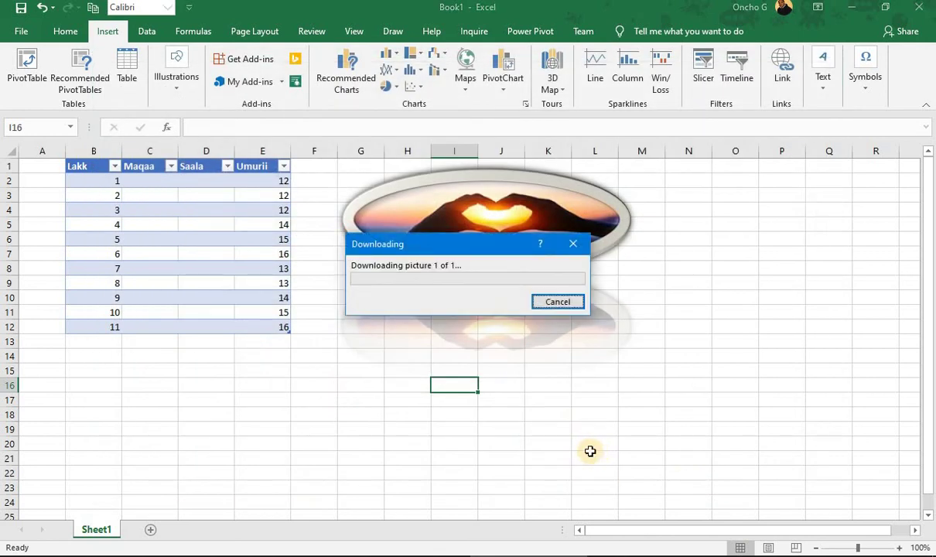
Step: Move the oval picture aside to columns L to Q, rows 1 to 7, and shift the large apple up toward the table
left_click_drag(646, 501, 397, 365)
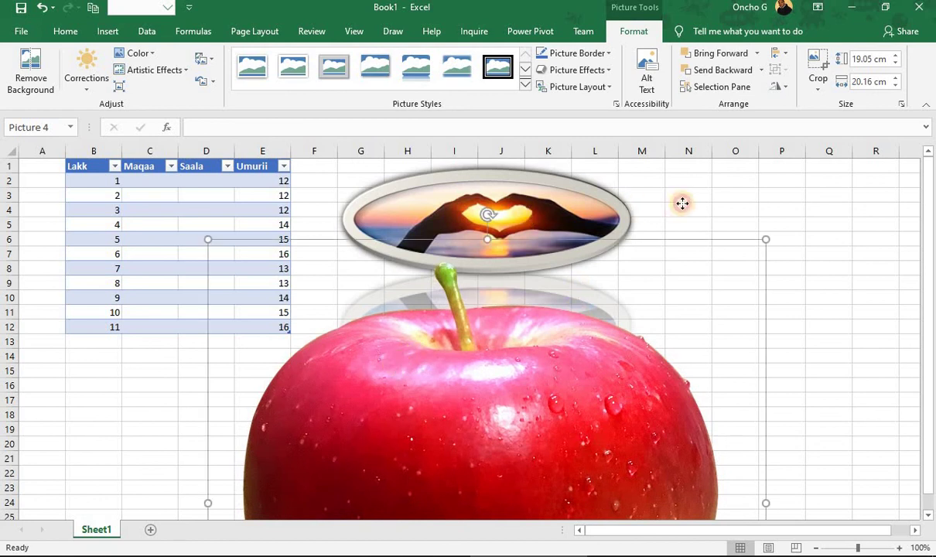
left_click_drag(495, 203, 712, 195)
left_click_drag(445, 344, 351, 262)
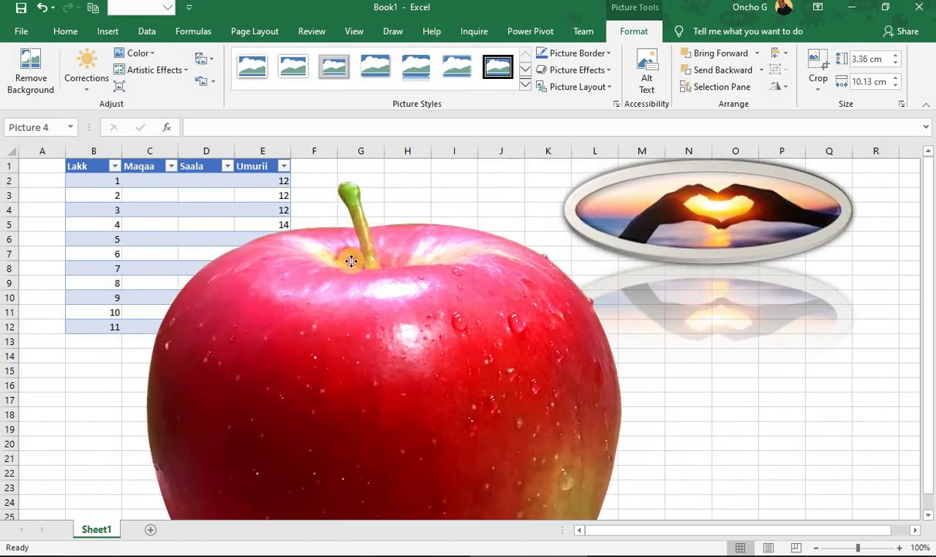
left_click_drag(367, 372, 406, 337)
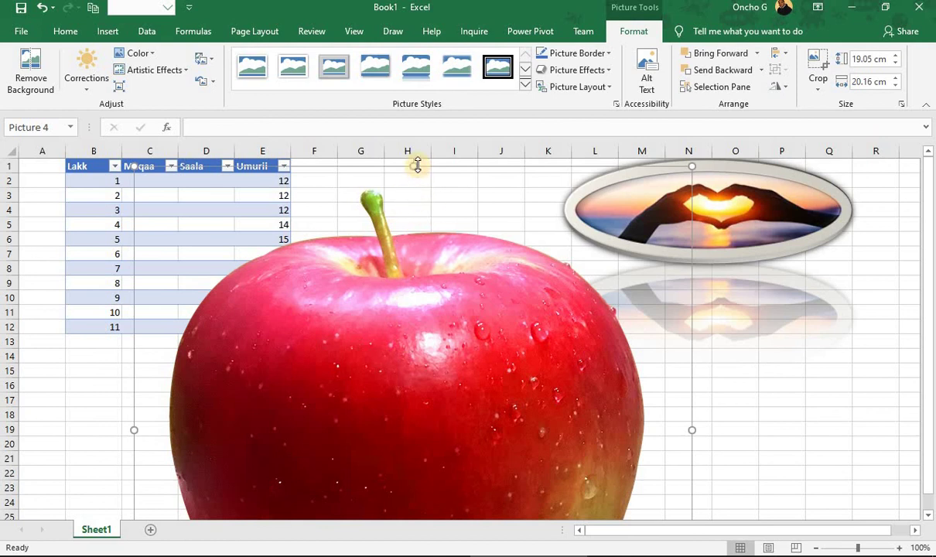
Step: Shrink the apple picture freehand to about 16.1 cm high and 12.7 cm wide, and move it clear of the table
left_click_drag(417, 167, 422, 251)
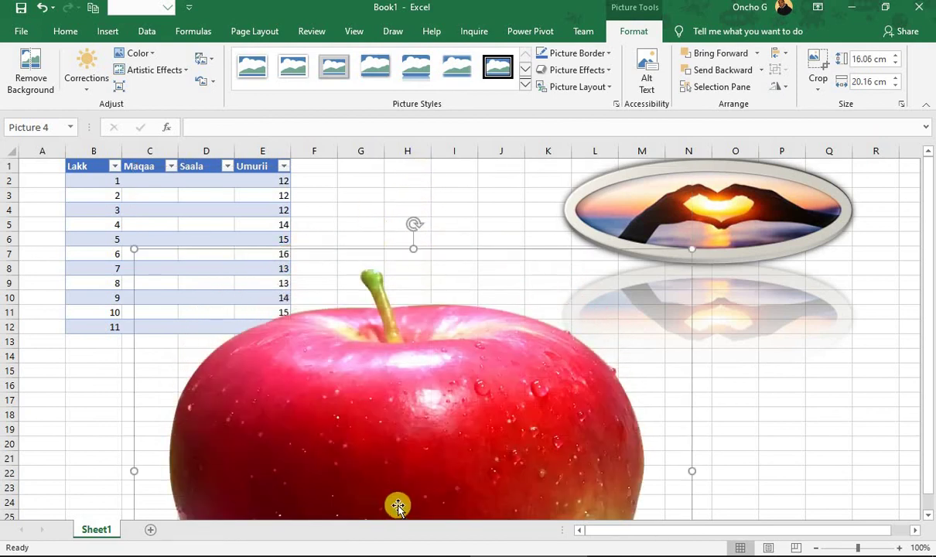
left_click_drag(406, 346, 415, 252)
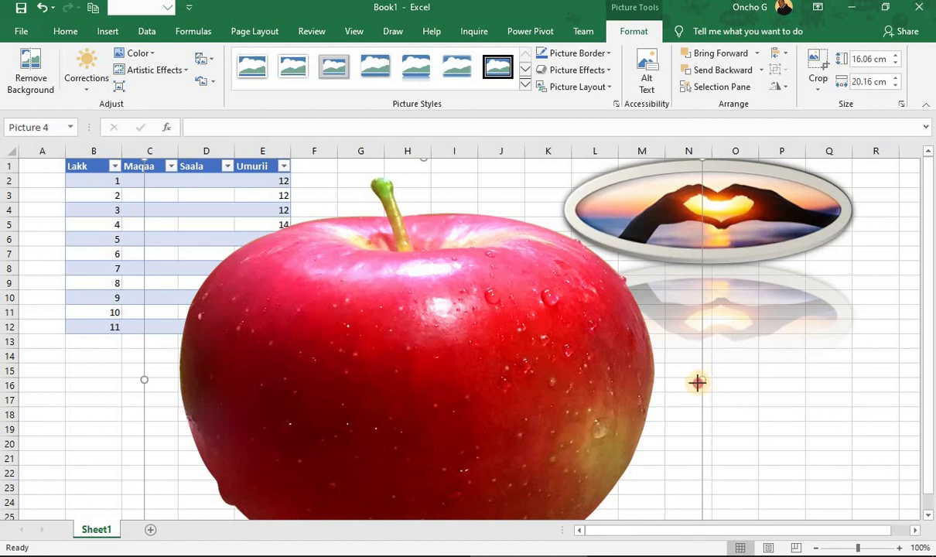
left_click_drag(697, 382, 493, 382)
left_click_drag(382, 393, 522, 382)
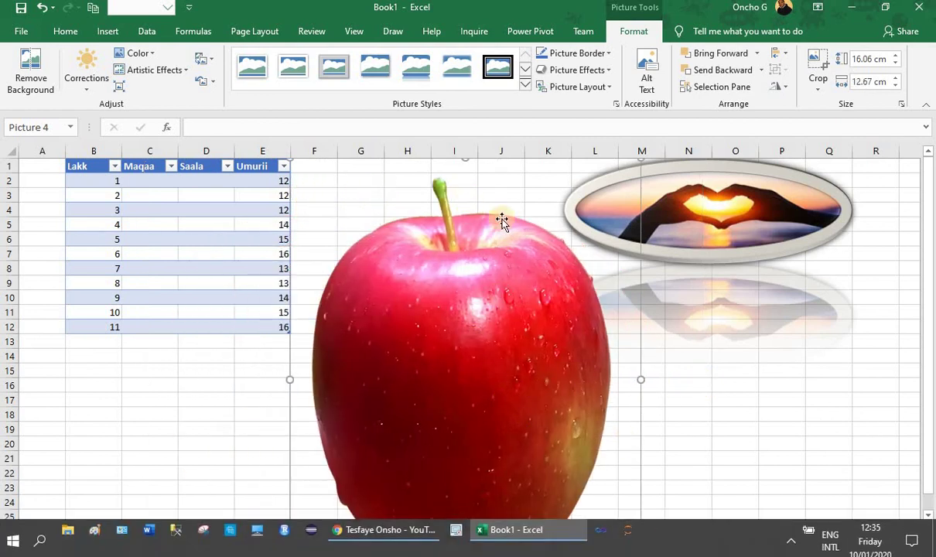
Step: Reduce the apple picture freehand to about 7.1 cm high and 10.1 cm wide, and place it between the table and the oval picture
left_click_drag(463, 160, 460, 293)
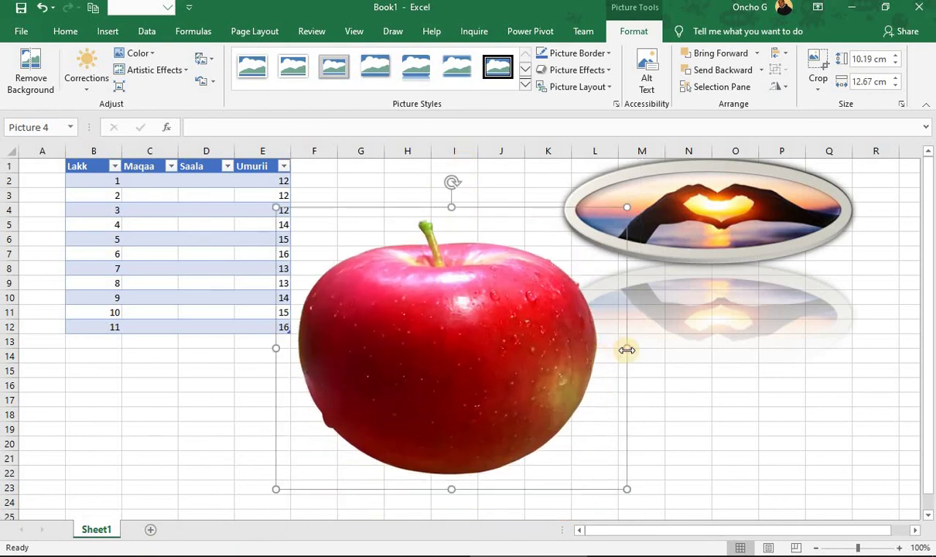
left_click_drag(627, 350, 555, 349)
left_click_drag(405, 347, 483, 324)
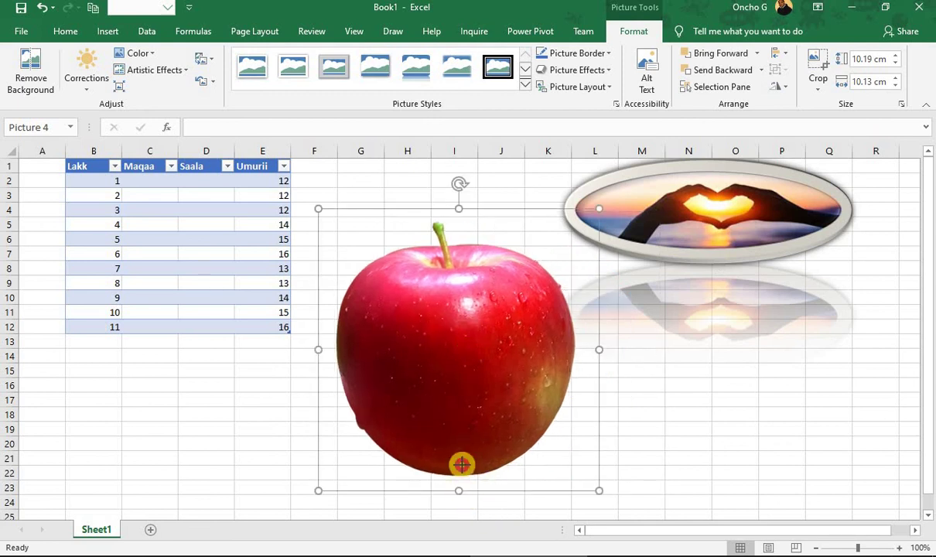
left_click_drag(461, 465, 472, 397)
left_click_drag(464, 334, 449, 355)
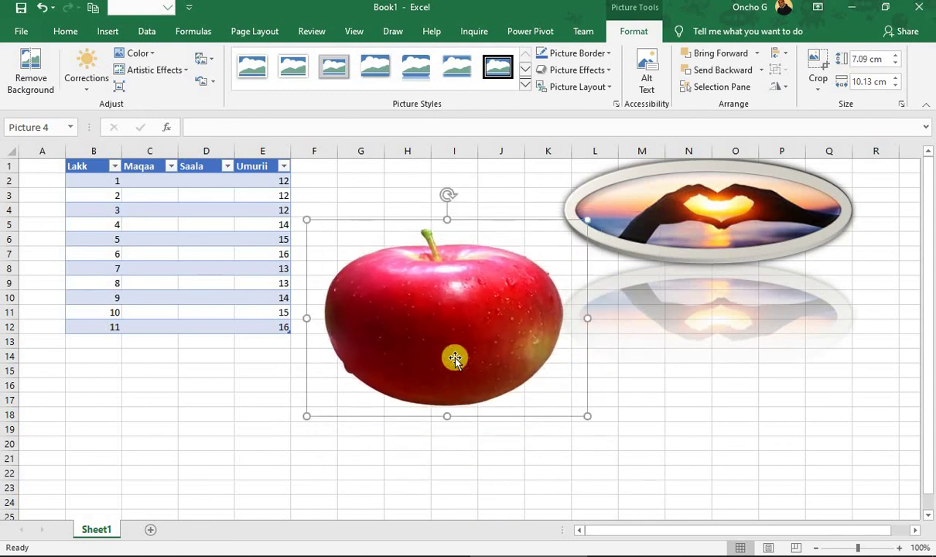
Step: Review the color and correction presets for the apple picture and recolor it with the light green preset
left_click(154, 54)
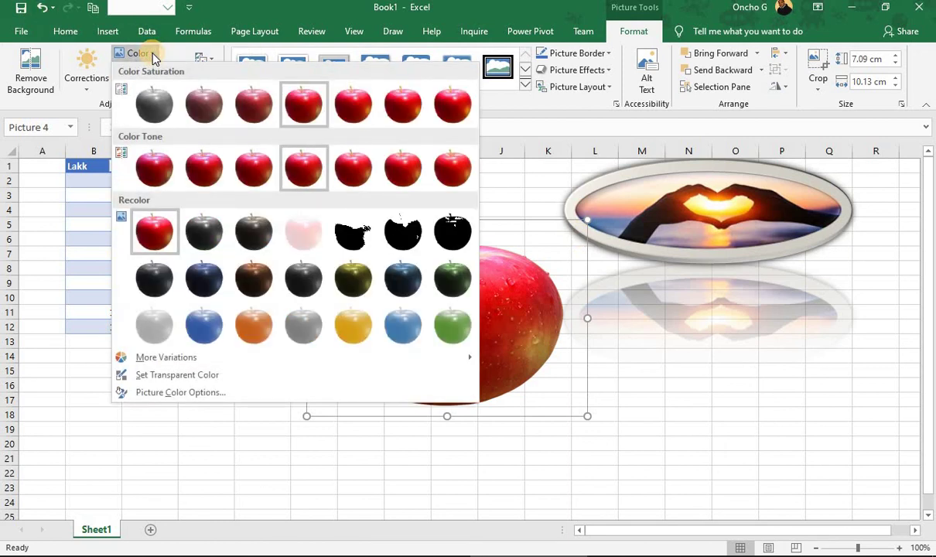
left_click(86, 87)
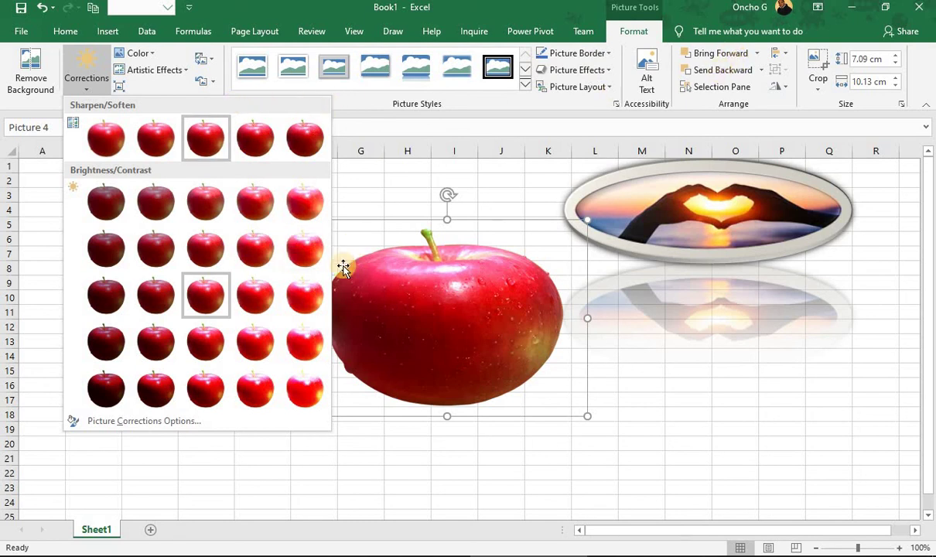
left_click(393, 297)
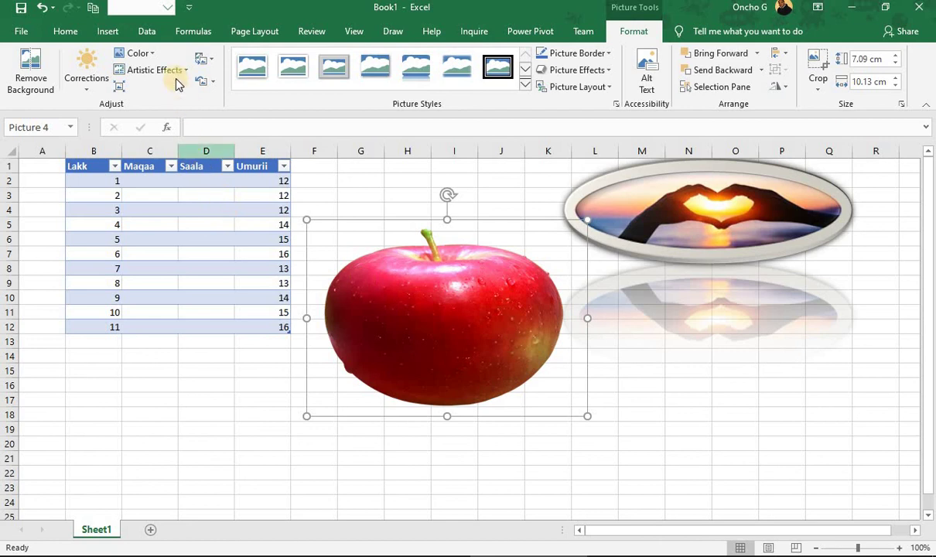
left_click(139, 53)
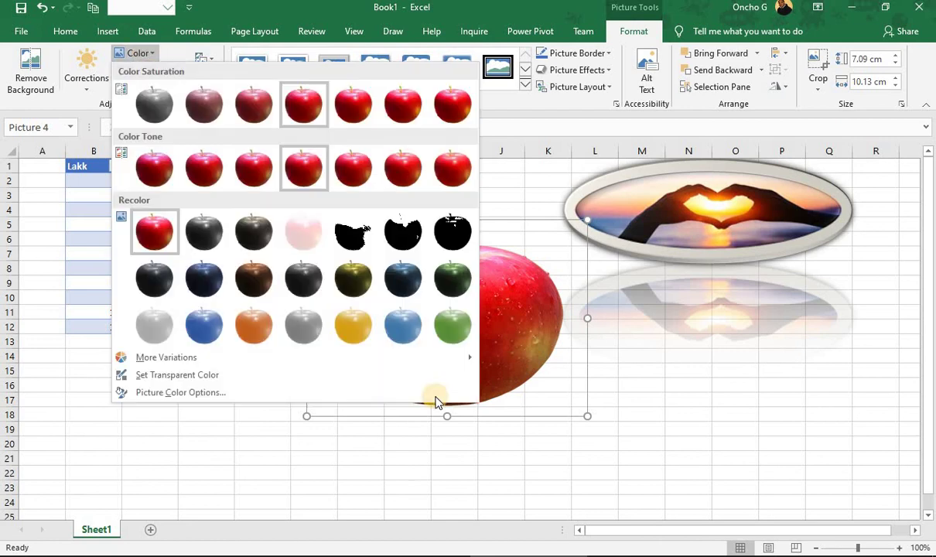
left_click(460, 345)
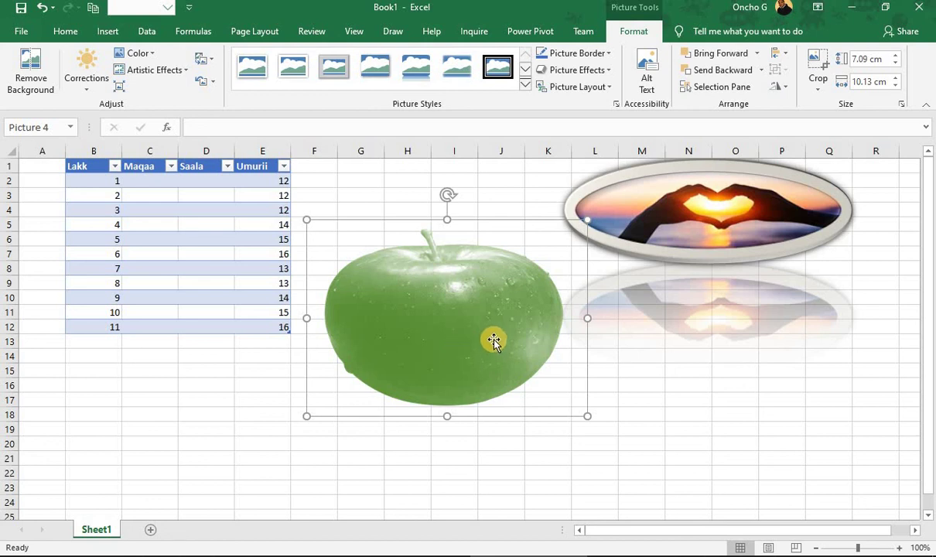
Step: Shift the green apple slightly toward the table and reapply the light green recolor preset
left_click_drag(492, 338, 454, 348)
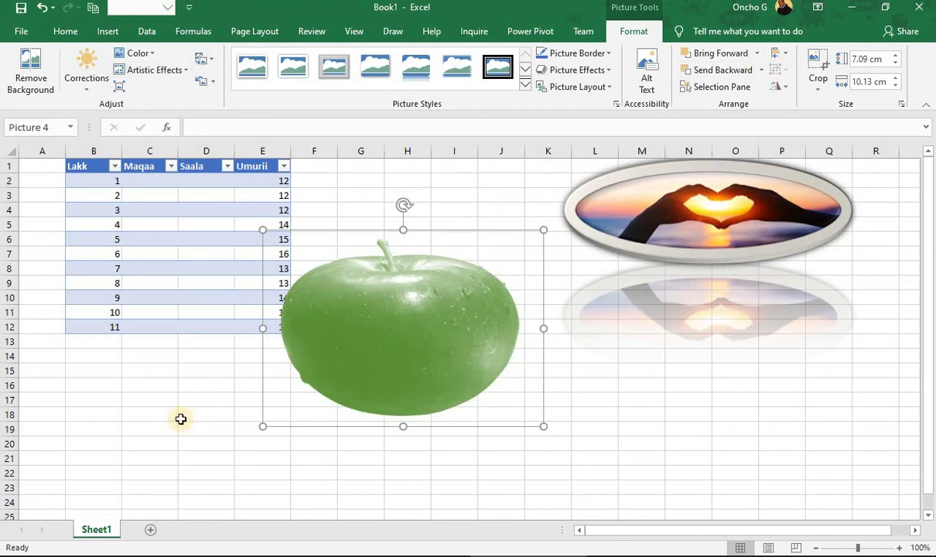
left_click_drag(362, 367, 357, 371)
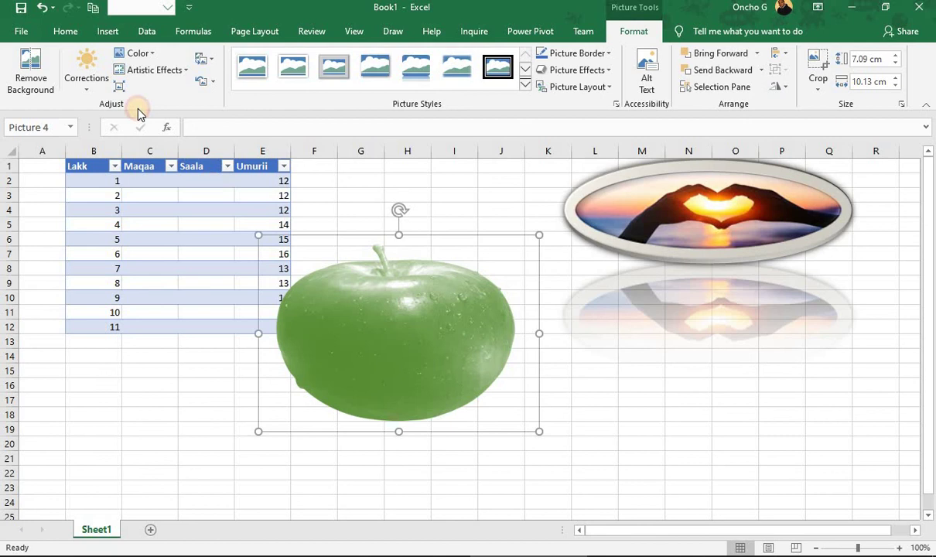
left_click(153, 56)
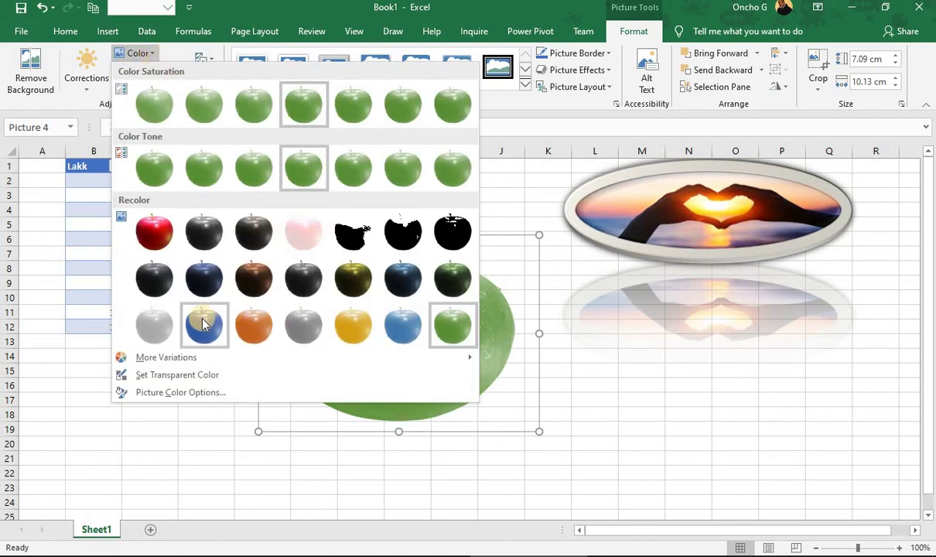
left_click(442, 325)
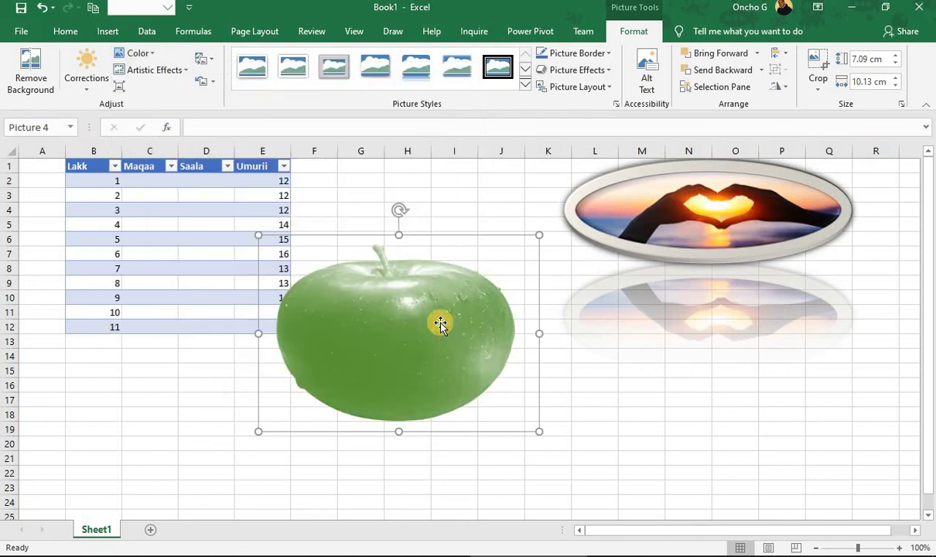
Step: Place the oval picture beside the table across columns F to K, rows 1 to 7, with the green apple beneath it over its reflection
left_click_drag(374, 339, 178, 421)
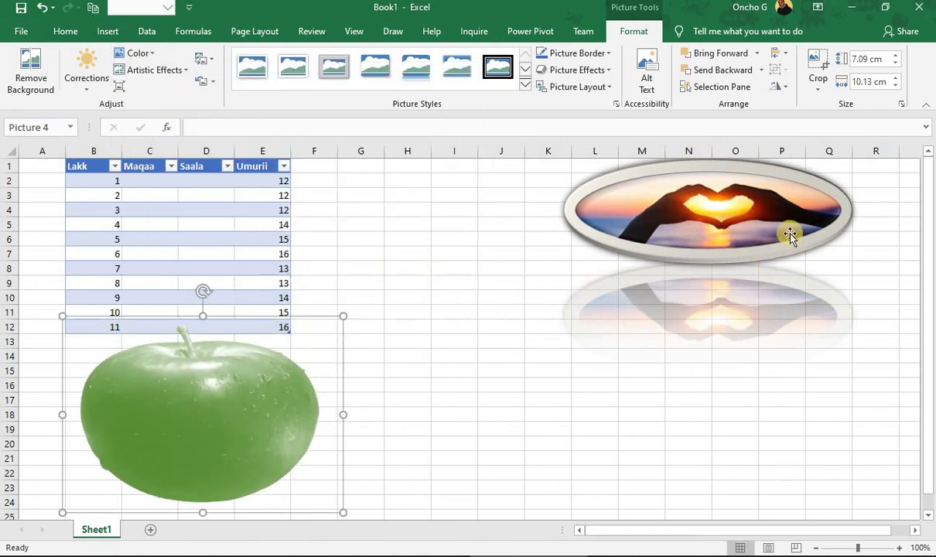
left_click_drag(689, 241, 445, 245)
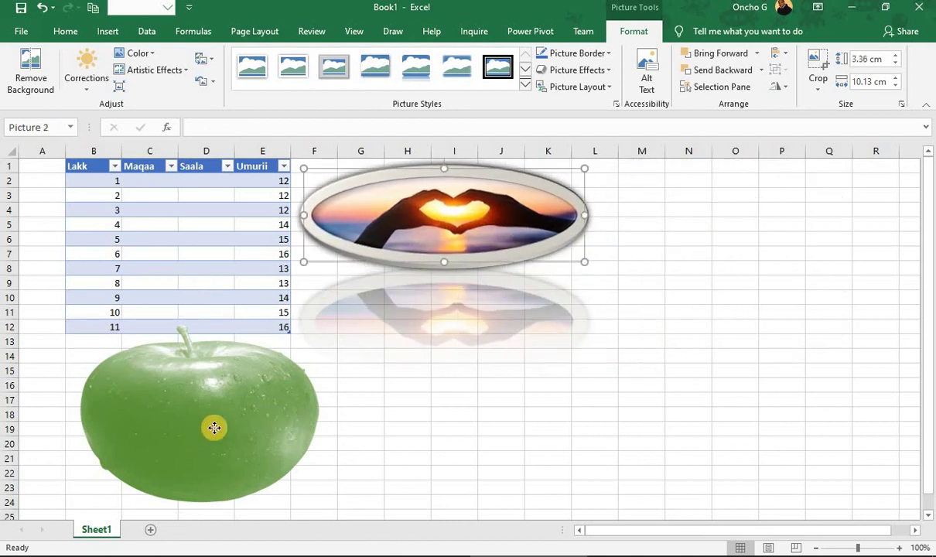
left_click_drag(212, 428, 452, 343)
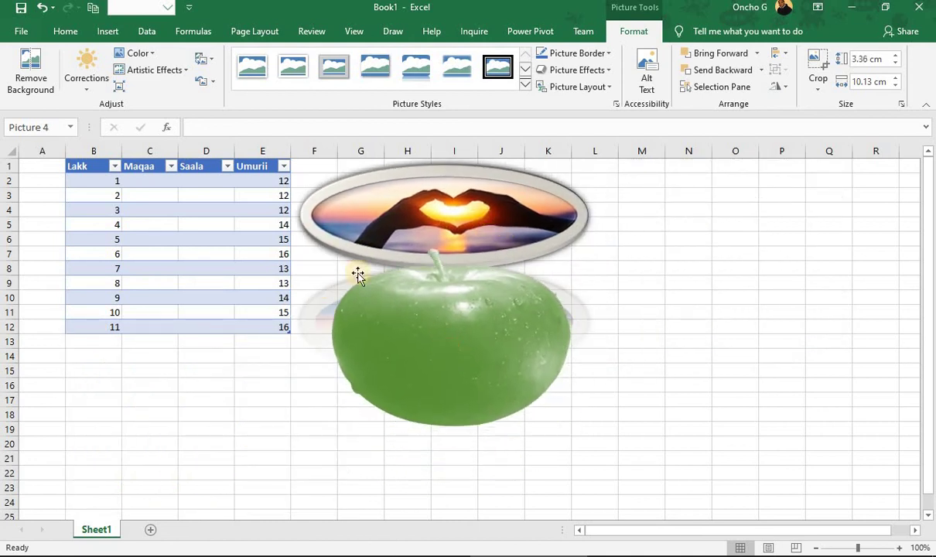
Step: Open the illustration options for inserting another object
left_click(107, 32)
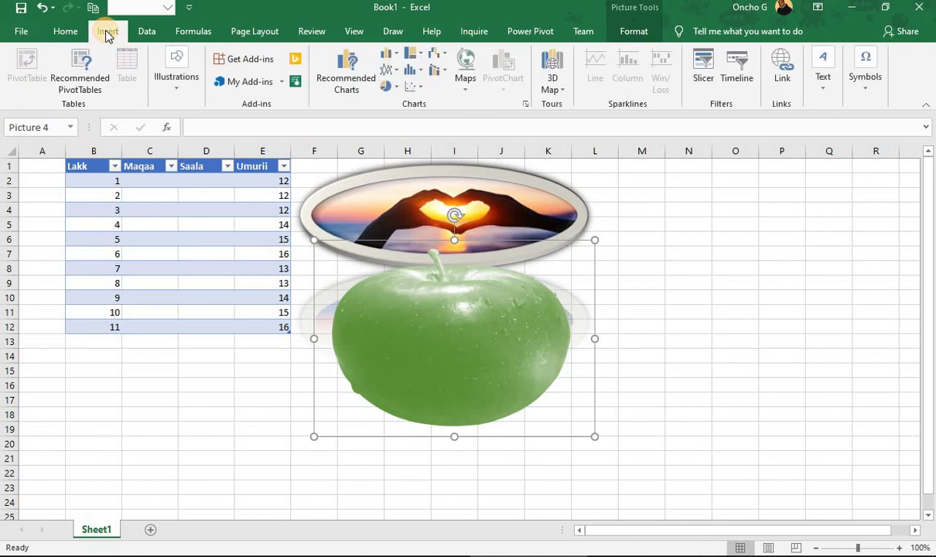
left_click(177, 81)
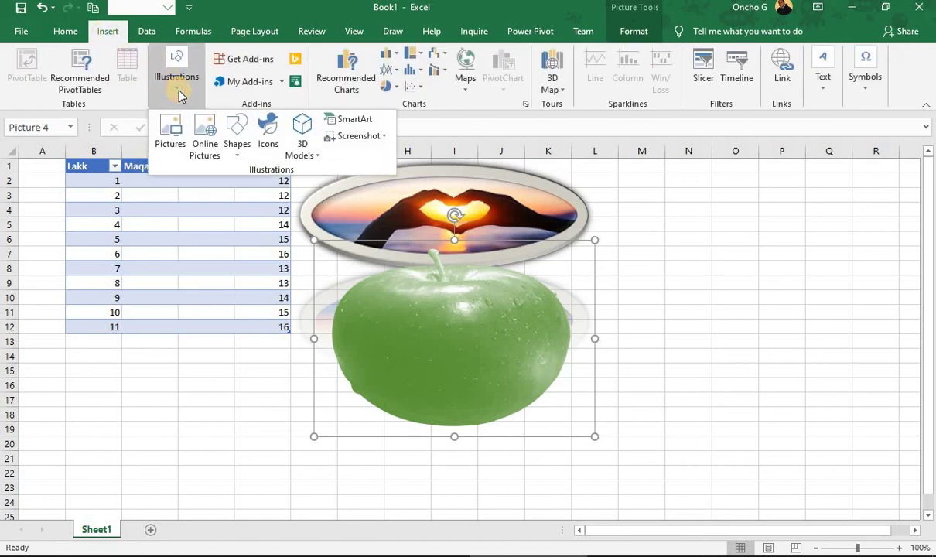